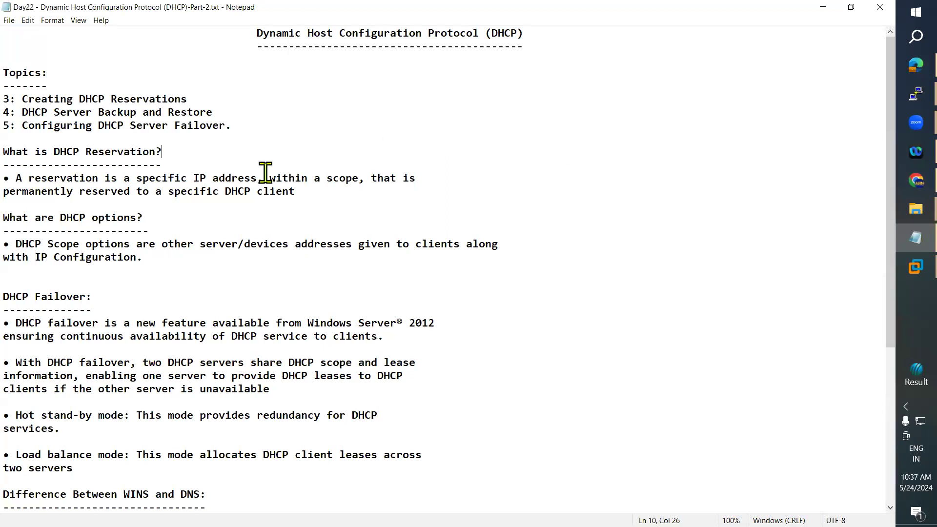
# Highlight 'Creating DHCP Reservations' in the notes, then minimize Notepad to reveal the DC VM.
pyautogui.moveTo(42, 98); pyautogui.dragTo(189, 98)
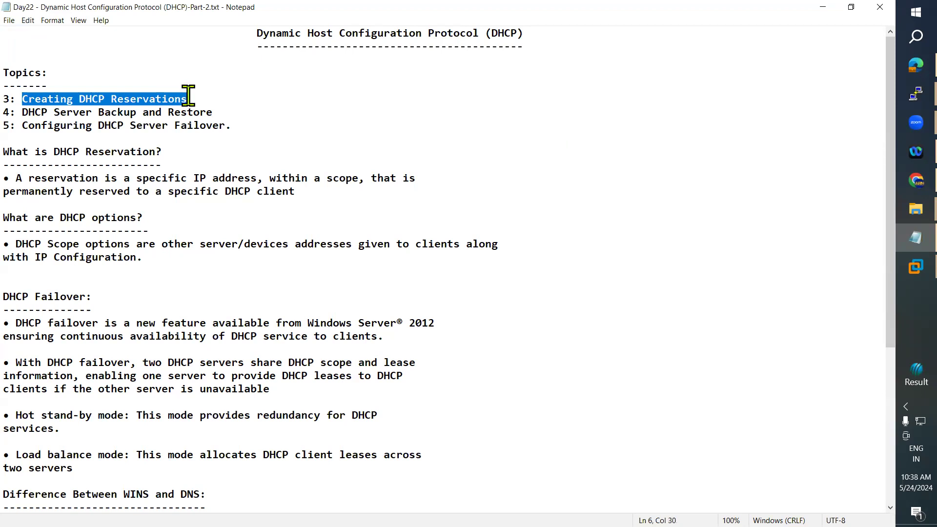
pyautogui.click(822, 9)
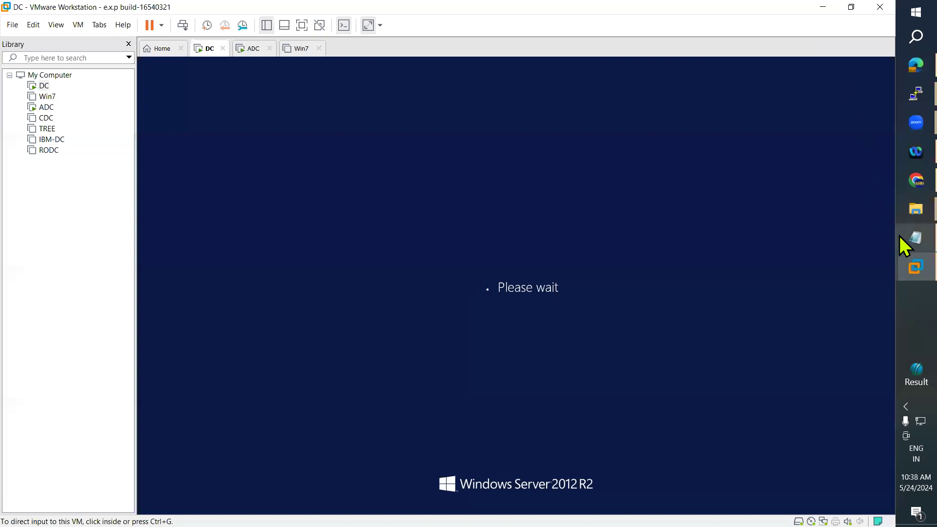
# Restore the Notepad DHCP notes from the taskbar while the DC machine shows 'Please wait'.
pyautogui.click(900, 236)
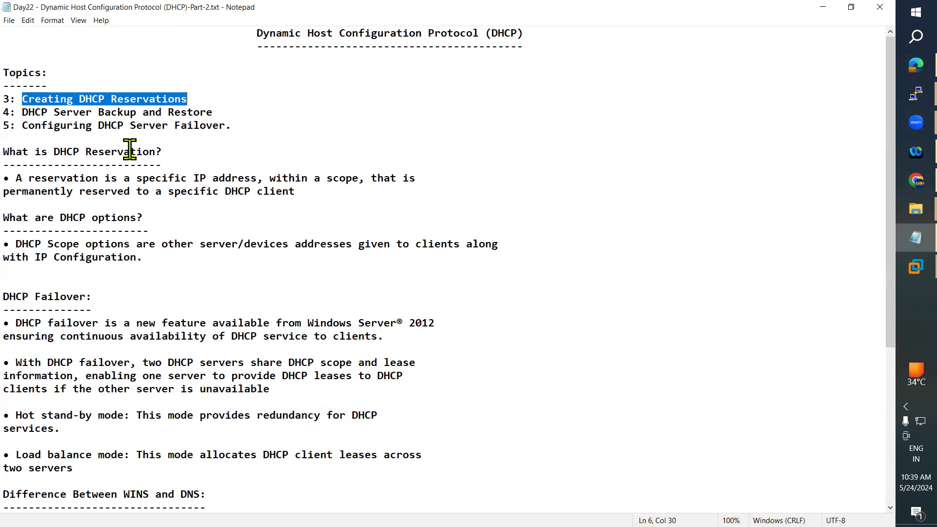
# Select the DHCP Server Backup and Restore line (topic 4) in the notes.
pyautogui.moveTo(28, 113); pyautogui.dragTo(217, 112)
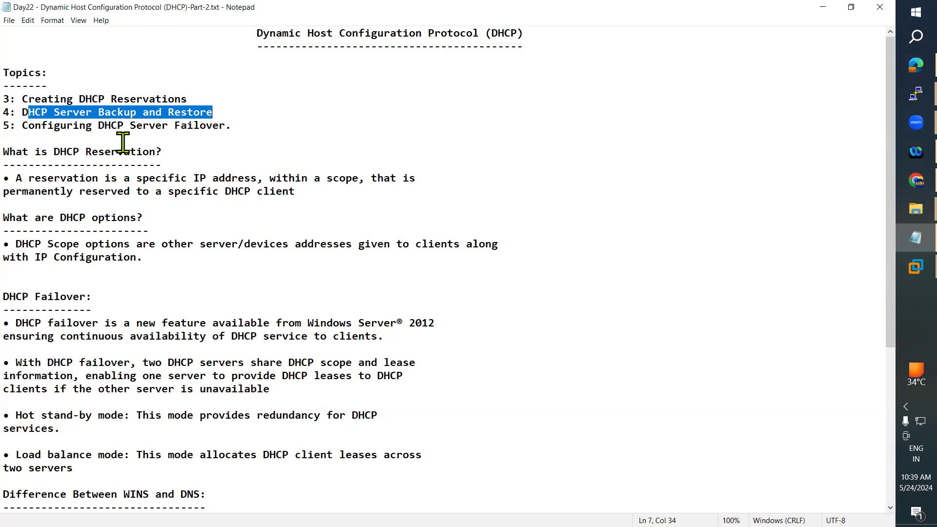
# Send Ctrl+Alt+Del to the DC machine and sign in with the administrator password.
pyautogui.click(900, 273)
pyautogui.click(812, 183)
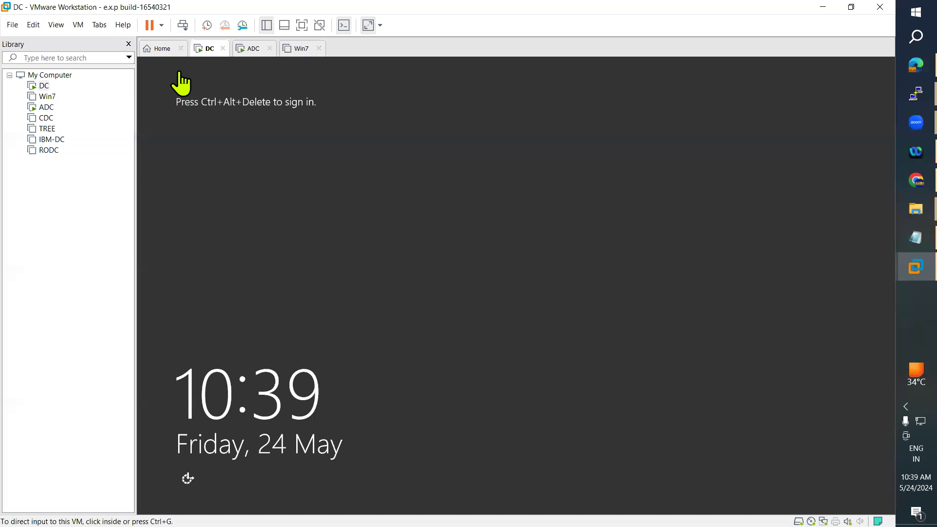
pyautogui.click(98, 25)
pyautogui.click(78, 24)
pyautogui.click(134, 84)
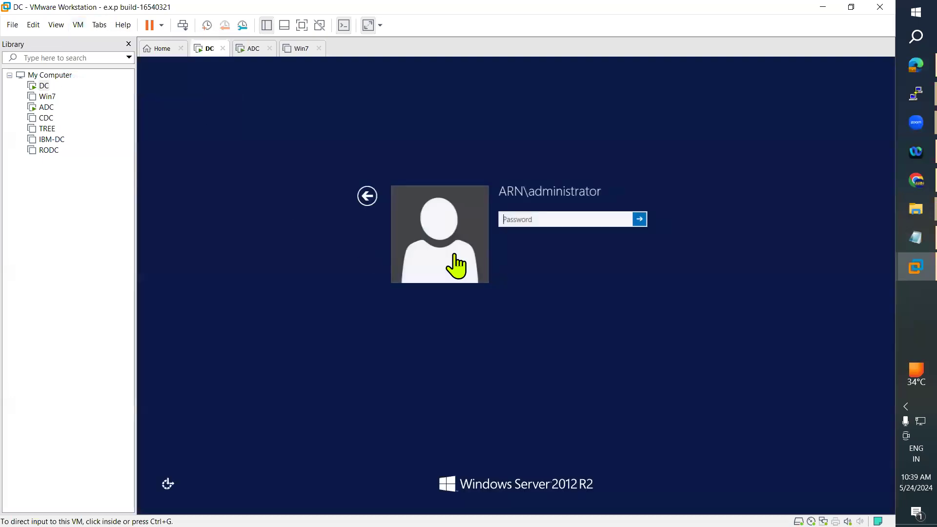
pyautogui.click(519, 219)
pyautogui.write('••••••••')
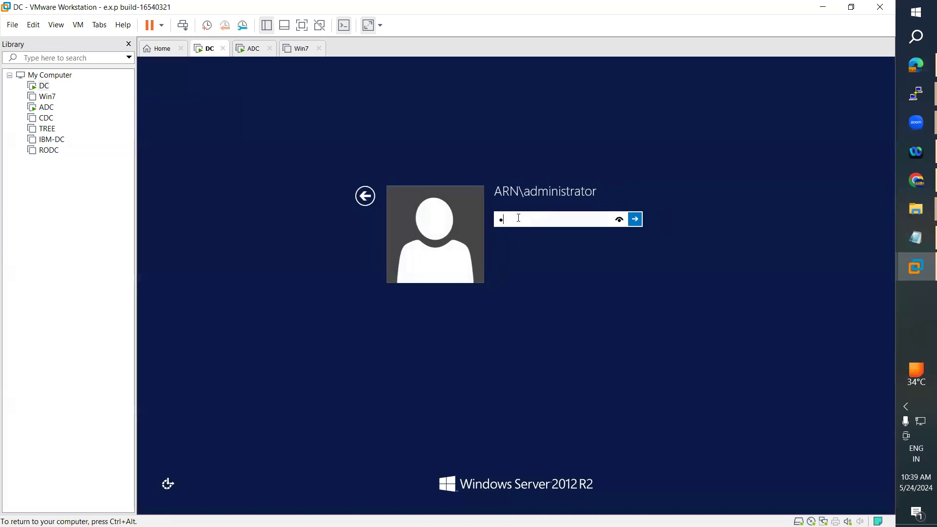
pyautogui.press('Return')
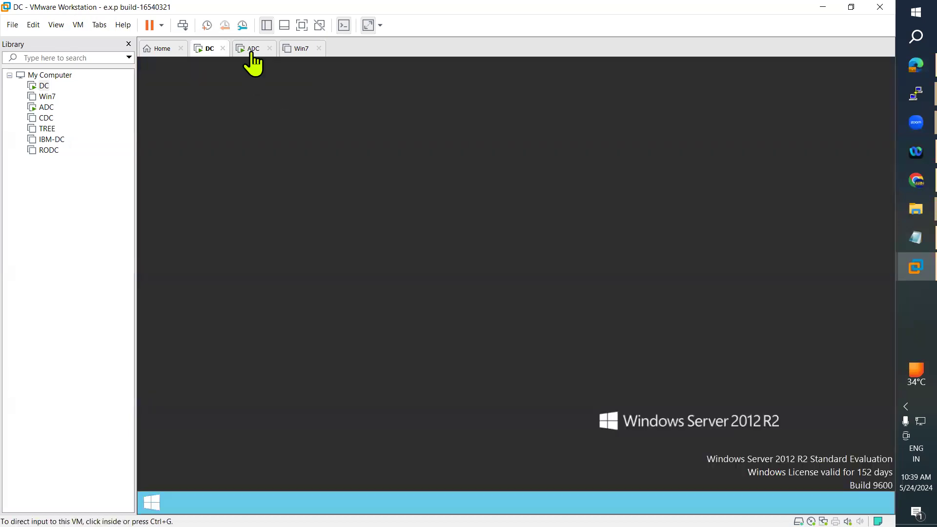
# Sign in to the ADC machine as administrator, then release input and return to the DC tab.
pyautogui.click(252, 51)
pyautogui.click(79, 25)
pyautogui.click(137, 79)
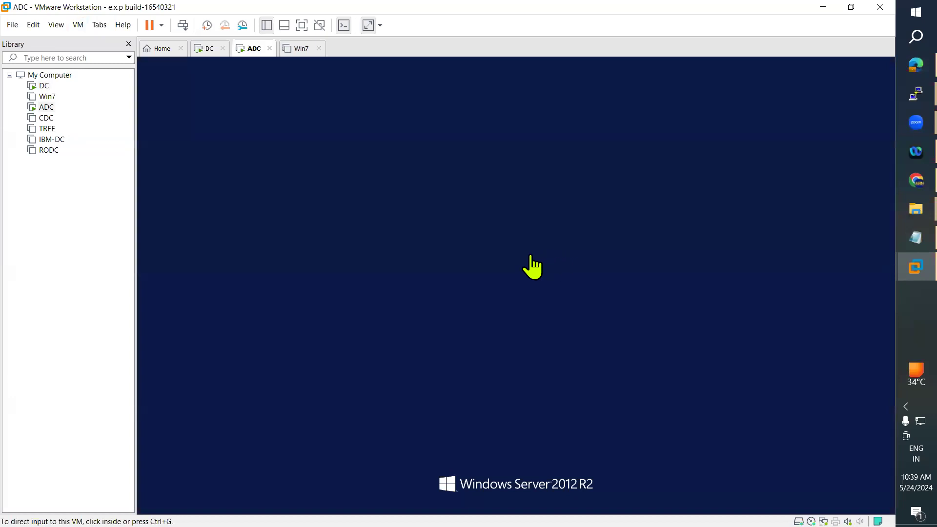
pyautogui.click(517, 220)
pyautogui.write('P@ssw0rd')
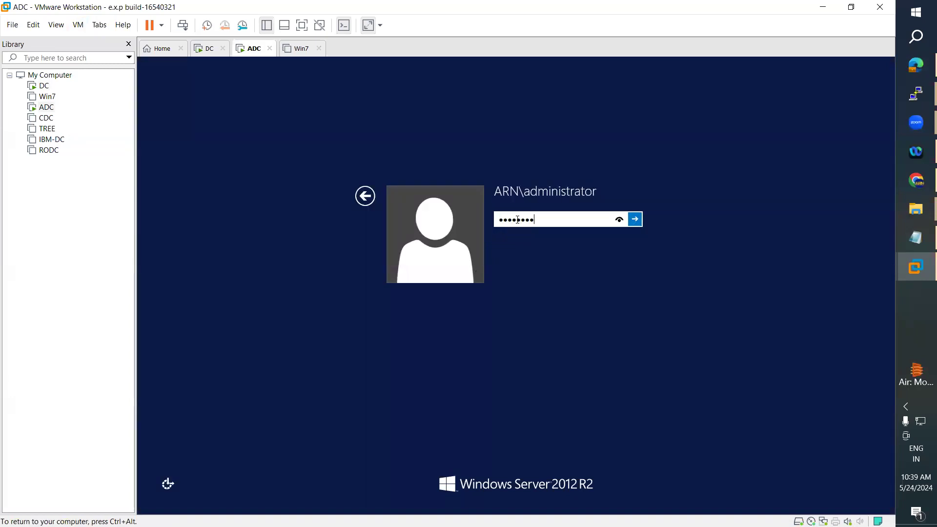
pyautogui.press('Return')
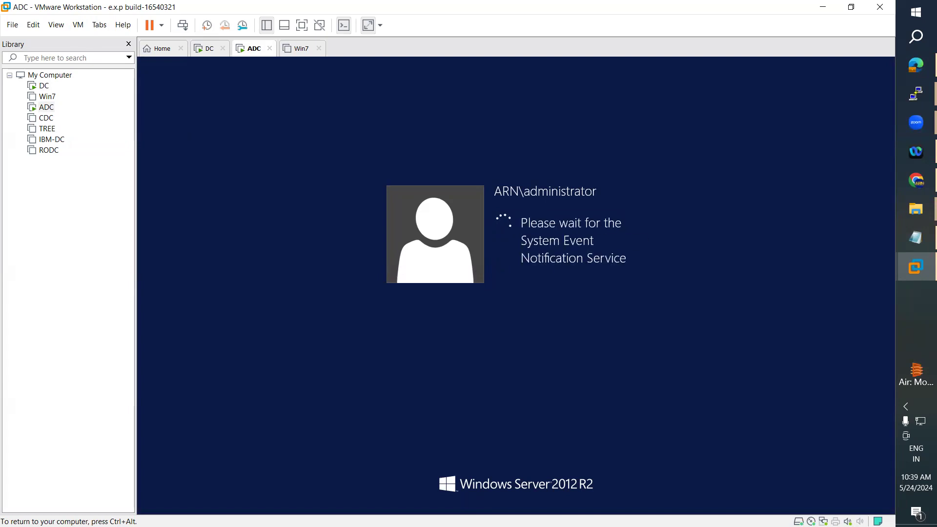
pyautogui.hotkey('ctrl', 'alt')
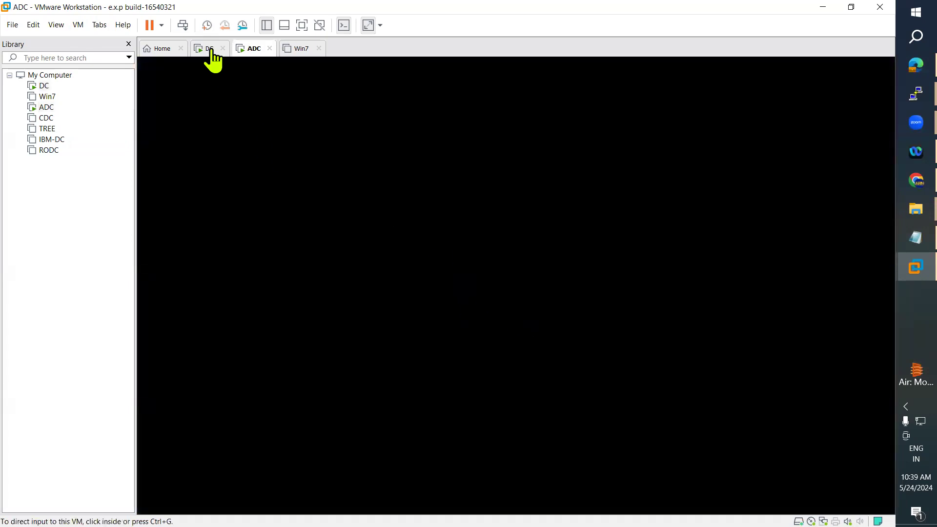
pyautogui.click(210, 48)
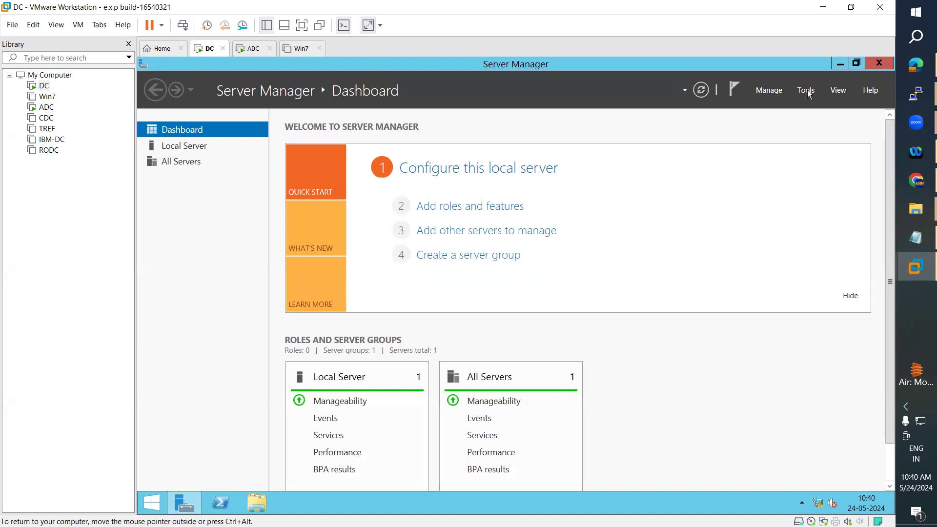
# Bring up the DC's Server Manager dashboard with AD DS, DHCP and DNS roles, briefly checking the notes.
pyautogui.click(812, 96)
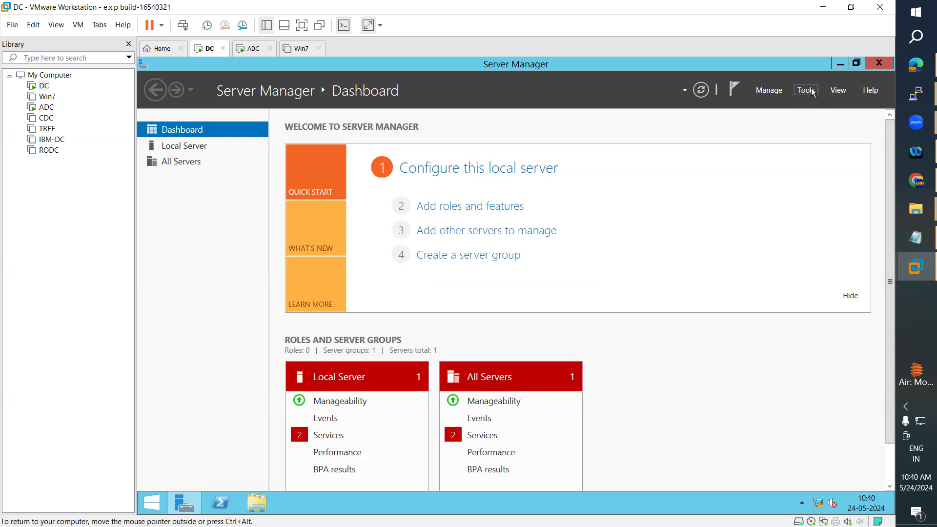
pyautogui.click(900, 236)
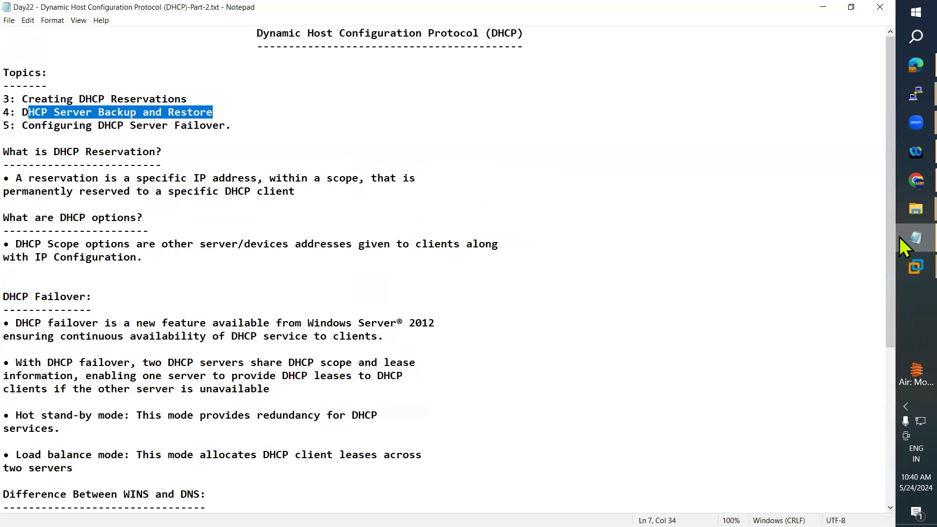
pyautogui.click(899, 236)
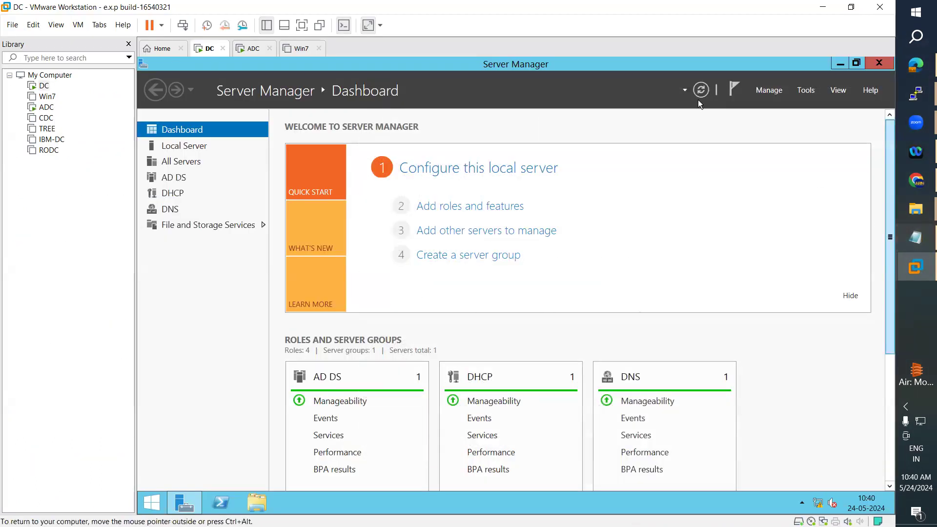
# Launch the DHCP console maximized and expand win-ad.arn.com > IPv4 > Scope 192.168.223.0.
pyautogui.click(805, 91)
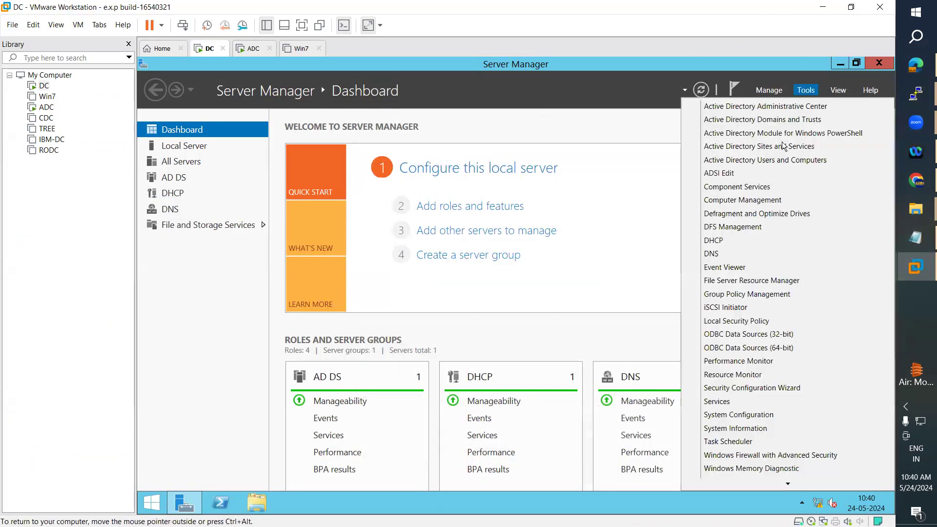
pyautogui.click(715, 240)
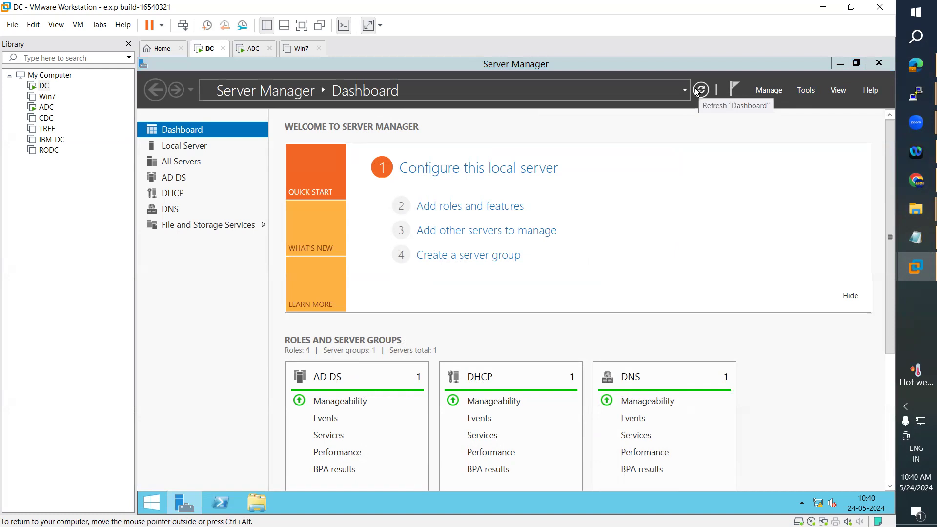
pyautogui.click(422, 94)
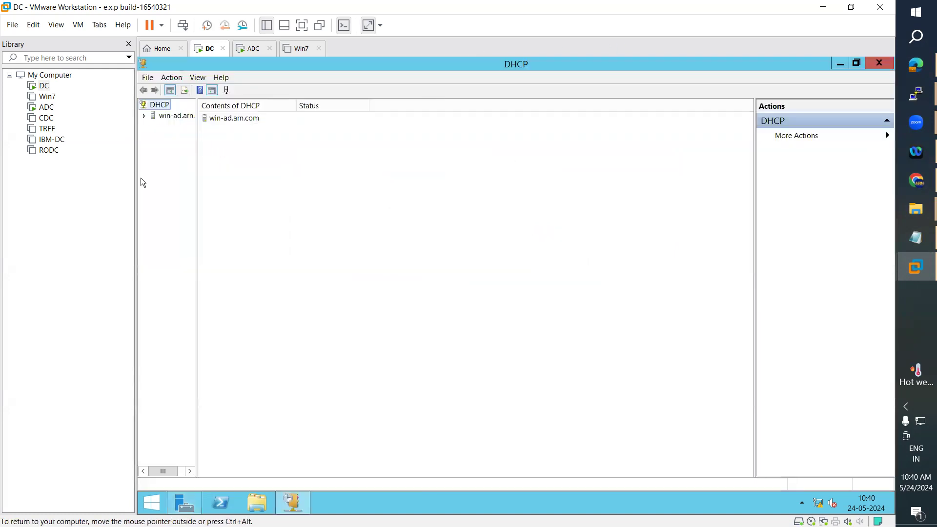
pyautogui.moveTo(197, 189); pyautogui.dragTo(263, 190)
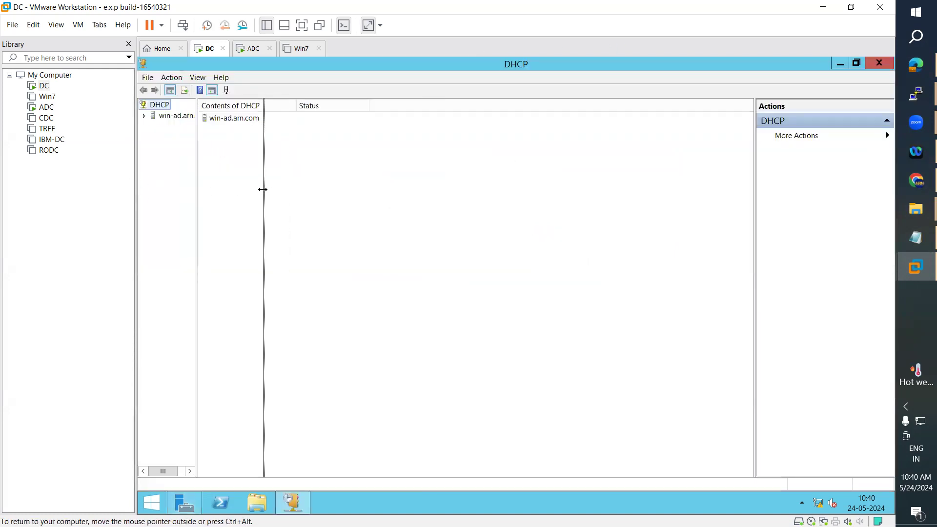
pyautogui.click(144, 116)
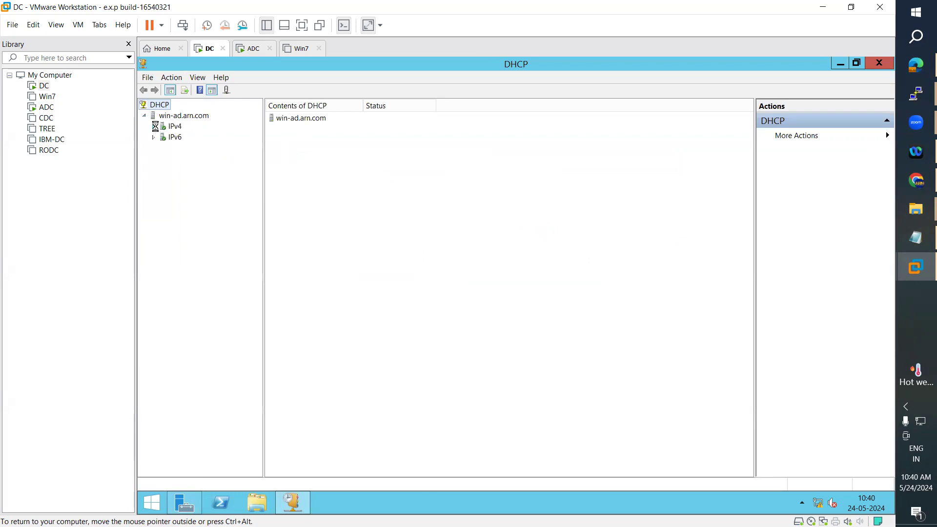
pyautogui.click(154, 126)
pyautogui.doubleClick(205, 139)
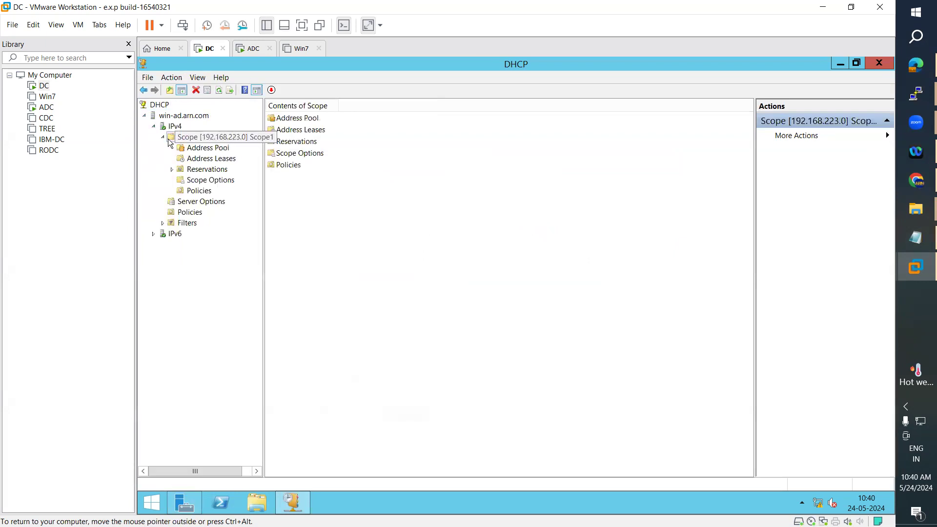
# Browse the scope's Address Pool, Leases, Reservations and Scope Options, then bring the notes forward.
pyautogui.click(218, 152)
pyautogui.click(214, 159)
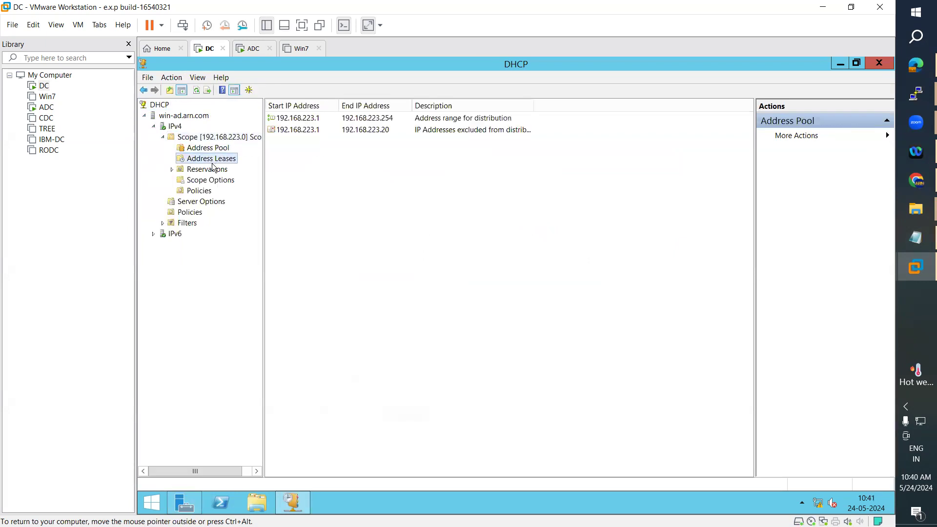
pyautogui.click(209, 170)
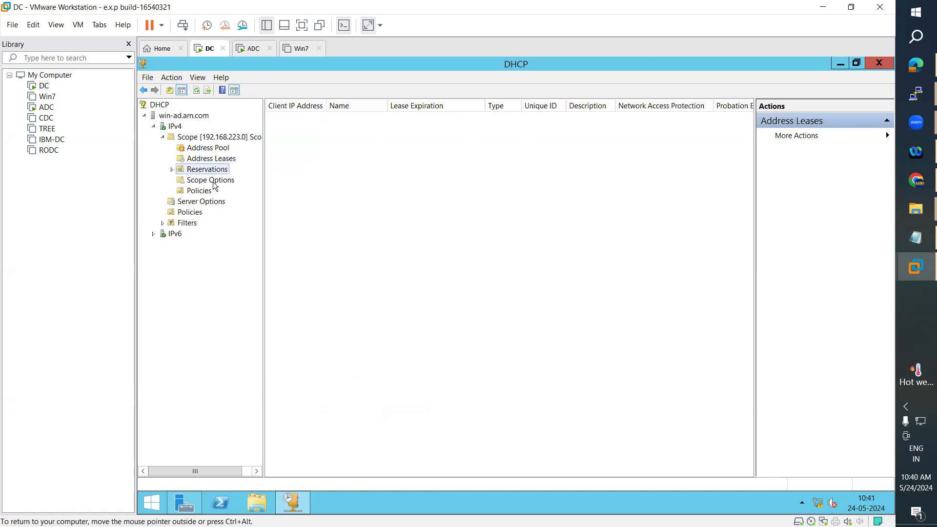
pyautogui.click(215, 181)
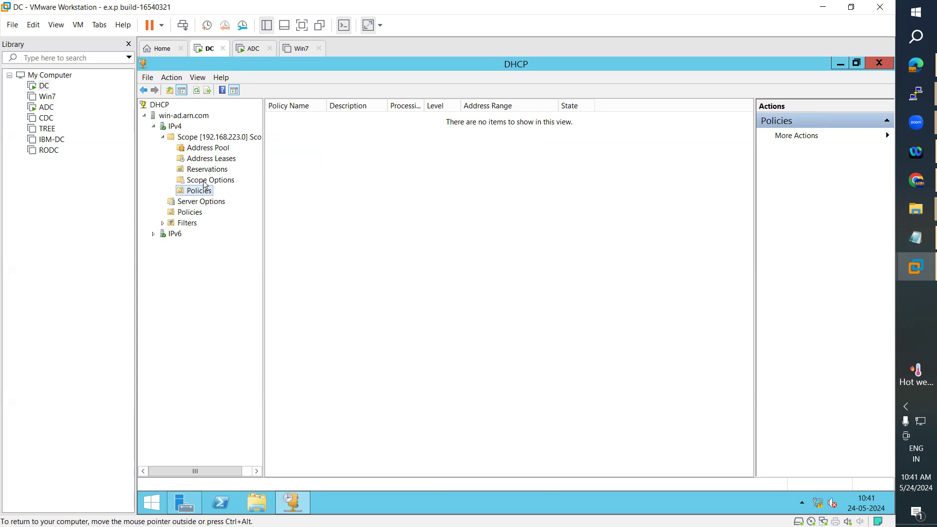
pyautogui.click(900, 235)
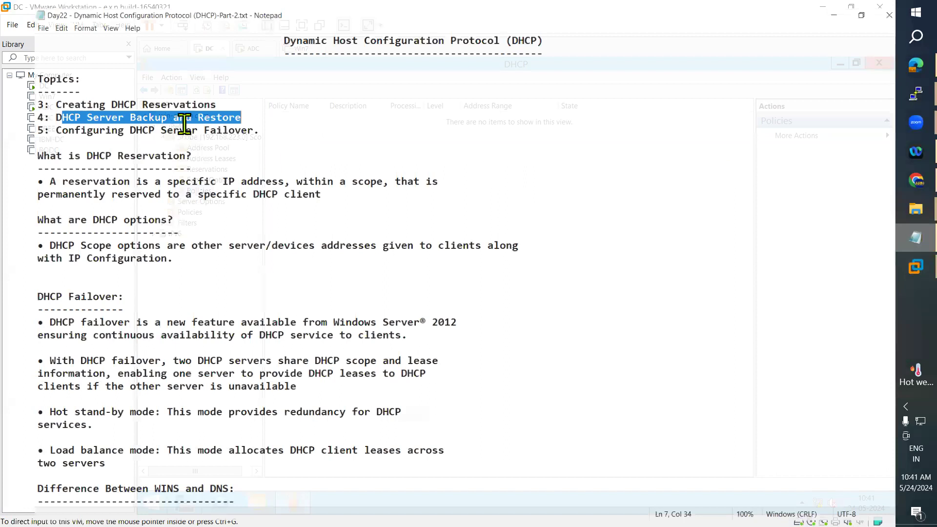
# Highlight the Backup, Restore and failover topics, end on Creating DHCP Reservations, and minimize Notepad.
pyautogui.click(226, 117)
pyautogui.doubleClick(118, 112)
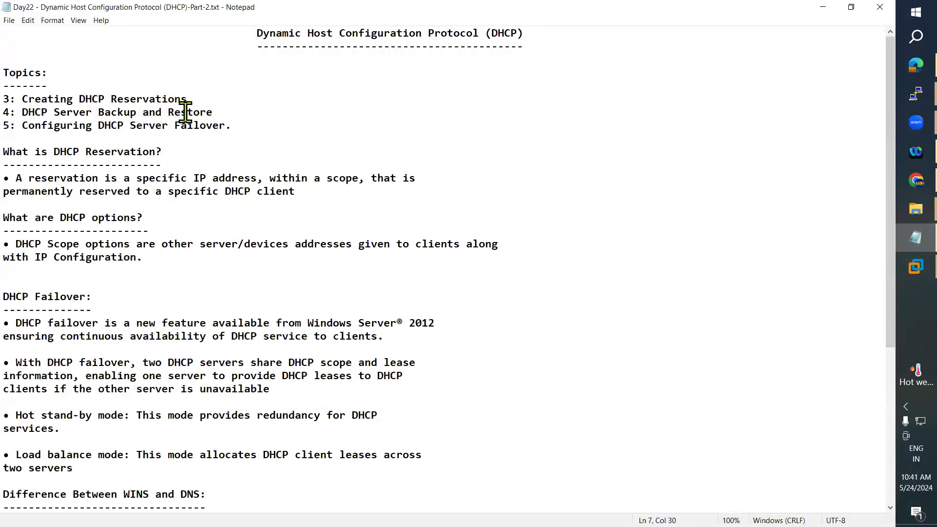
pyautogui.doubleClick(184, 112)
pyautogui.moveTo(22, 125)
pyautogui.mouseDown()
pyautogui.moveTo(235, 125)
pyautogui.moveTo(22, 123)
pyautogui.mouseUp()
pyautogui.click(231, 110)
pyautogui.moveTo(205, 108); pyautogui.dragTo(186, 100)
pyautogui.click(132, 159)
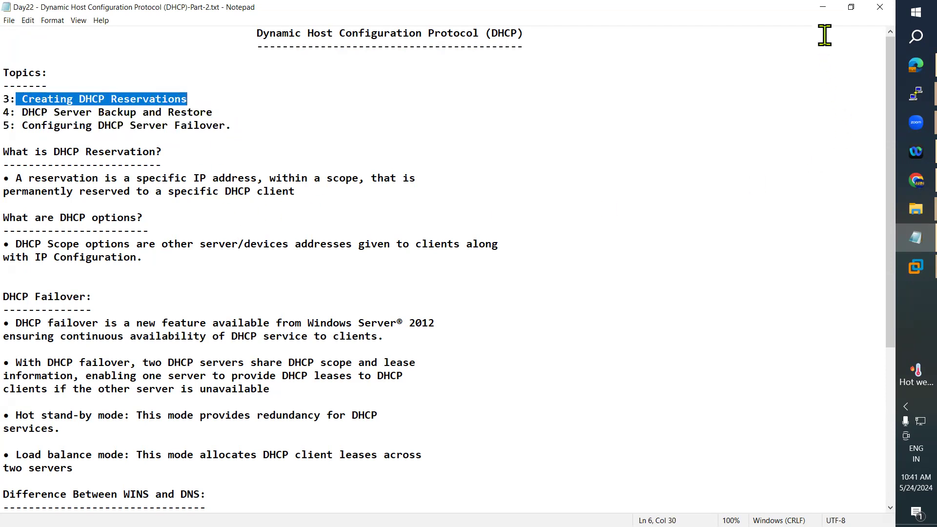
pyautogui.click(823, 7)
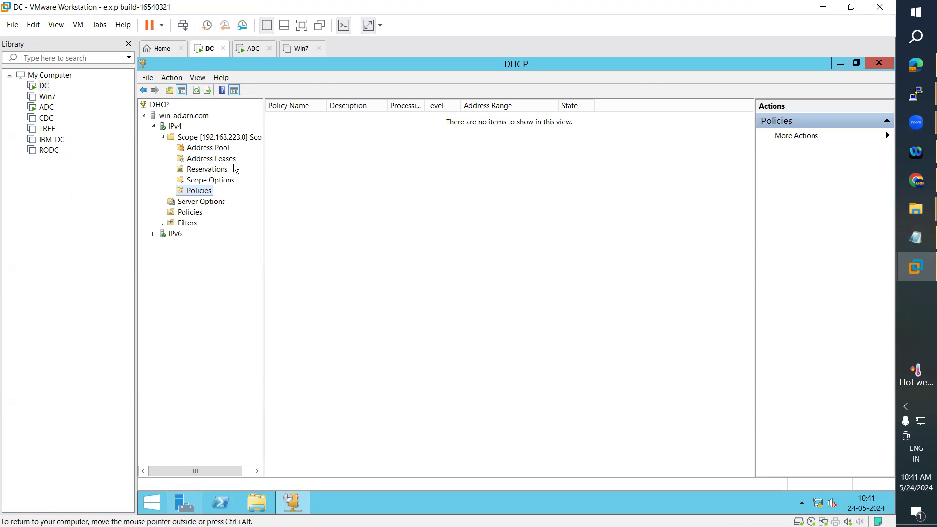
# View the scope's empty Reservations page on DC, then switch to the ADC machine.
pyautogui.click(211, 171)
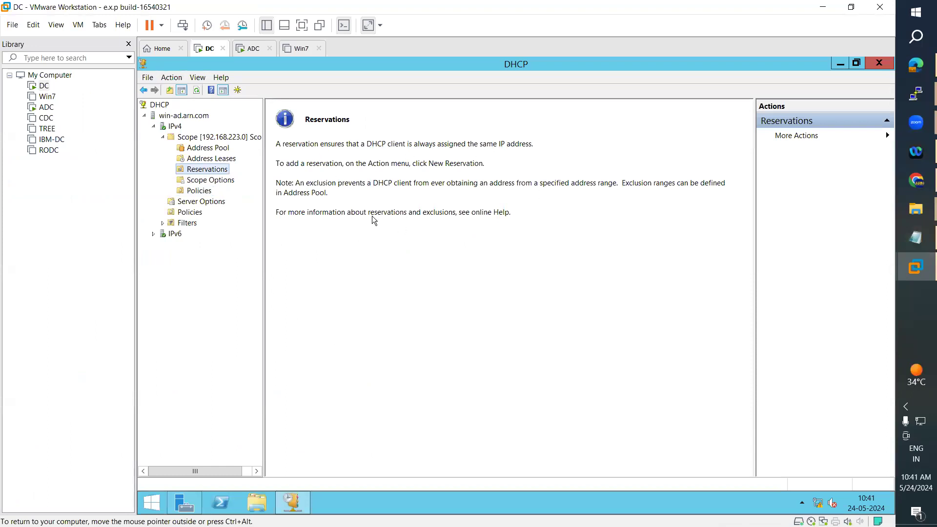
pyautogui.click(249, 49)
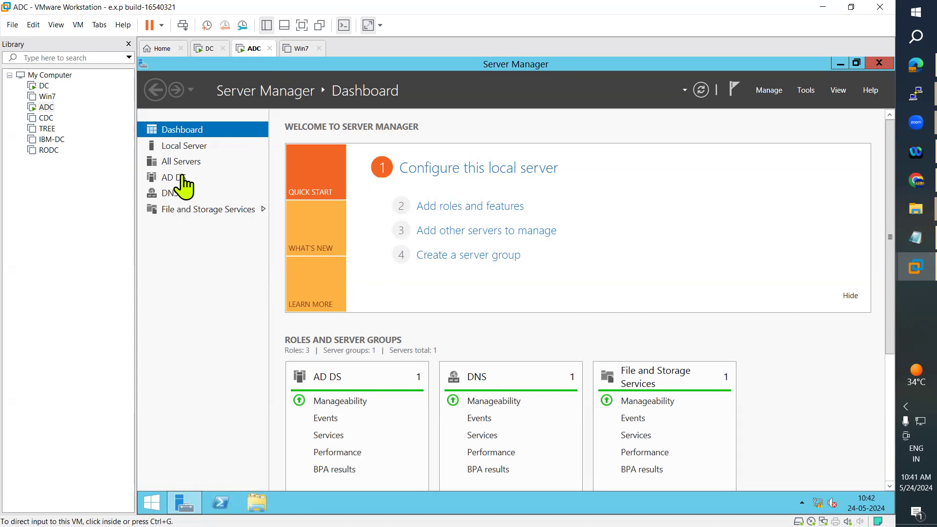
pyautogui.click(190, 150)
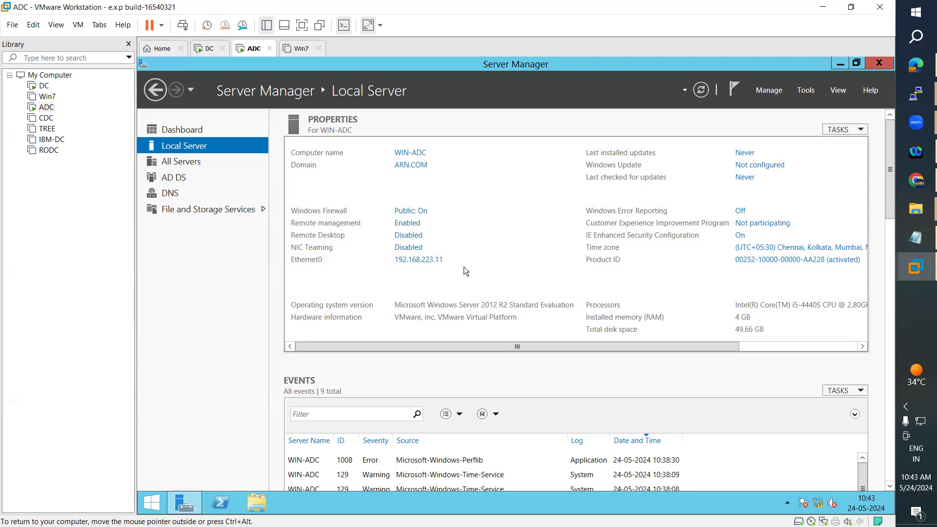
pyautogui.click(205, 49)
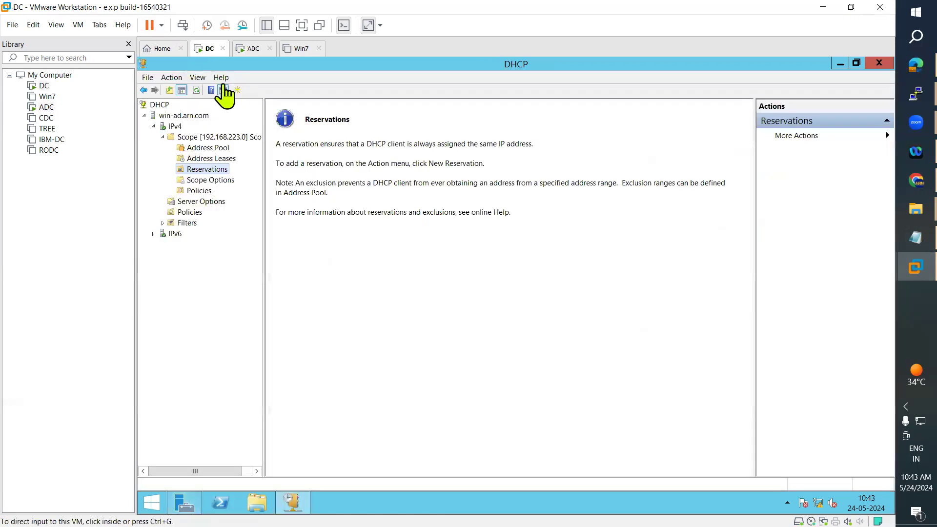
pyautogui.click(249, 49)
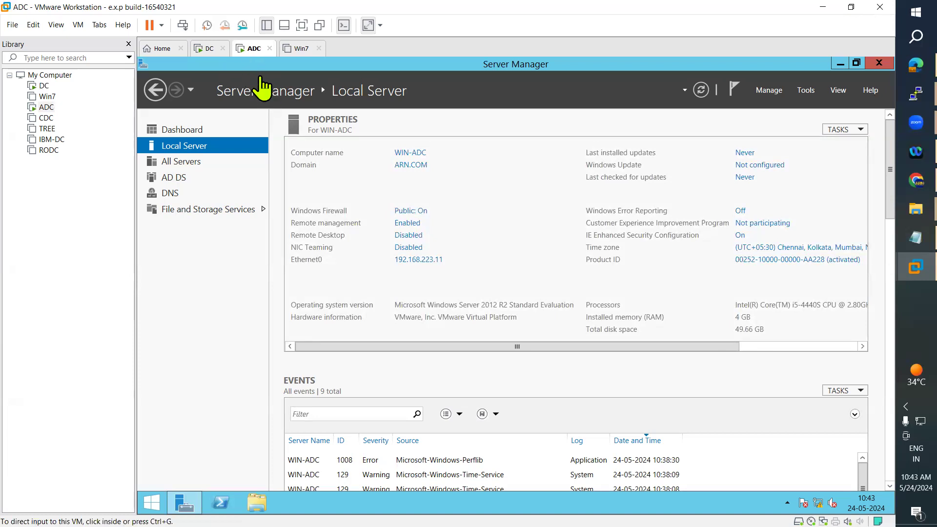
# On DC, open a New Reservation dialog from the Reservations node and center it.
pyautogui.click(209, 49)
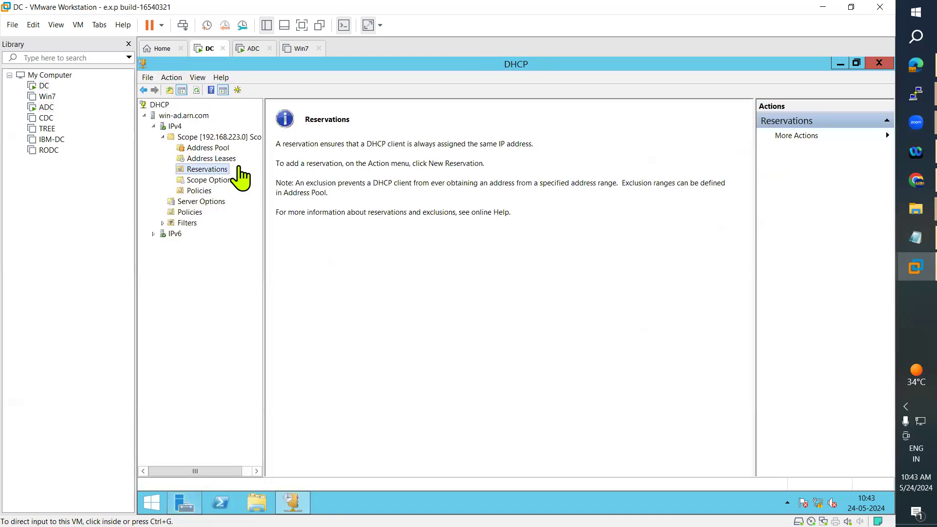
pyautogui.rightClick(213, 174)
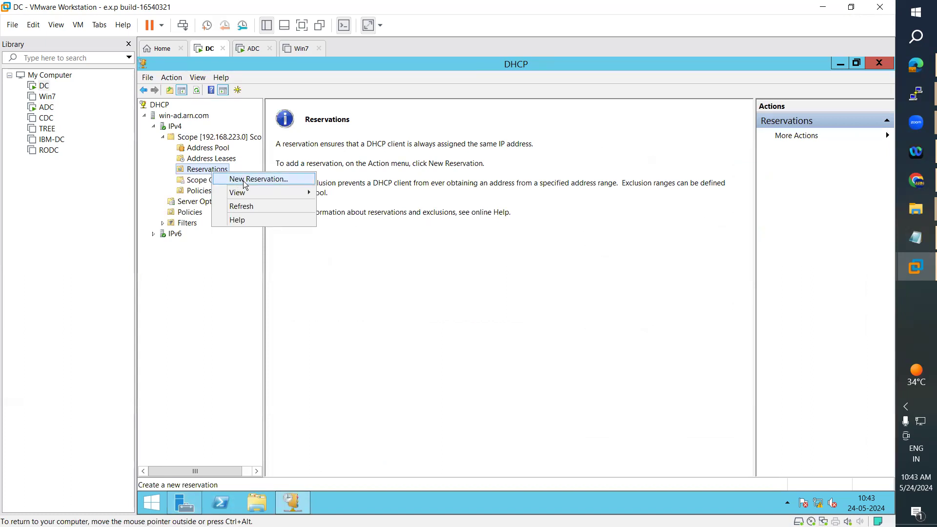
pyautogui.click(245, 180)
pyautogui.moveTo(304, 110); pyautogui.dragTo(499, 115)
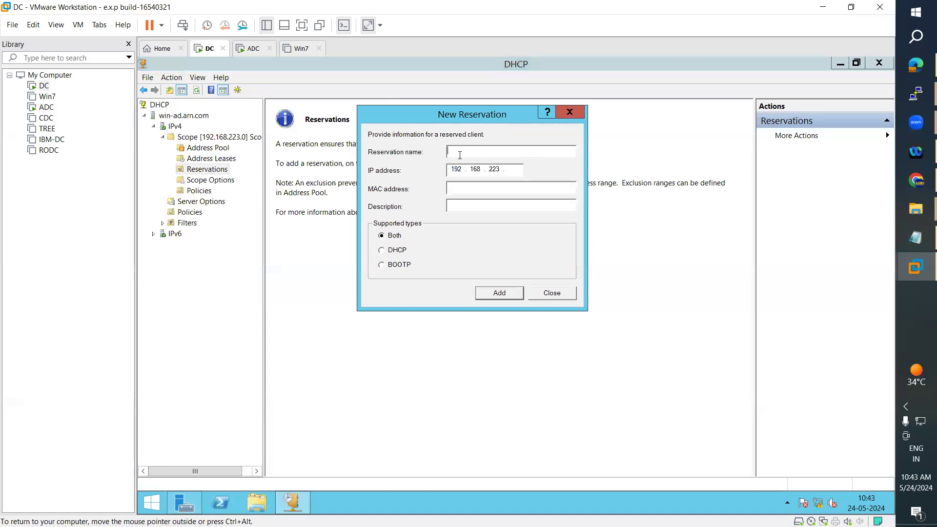
# Enter reservation name WIN-ADC and IP address 192.168.223.11, checking ADC's details.
pyautogui.click(247, 54)
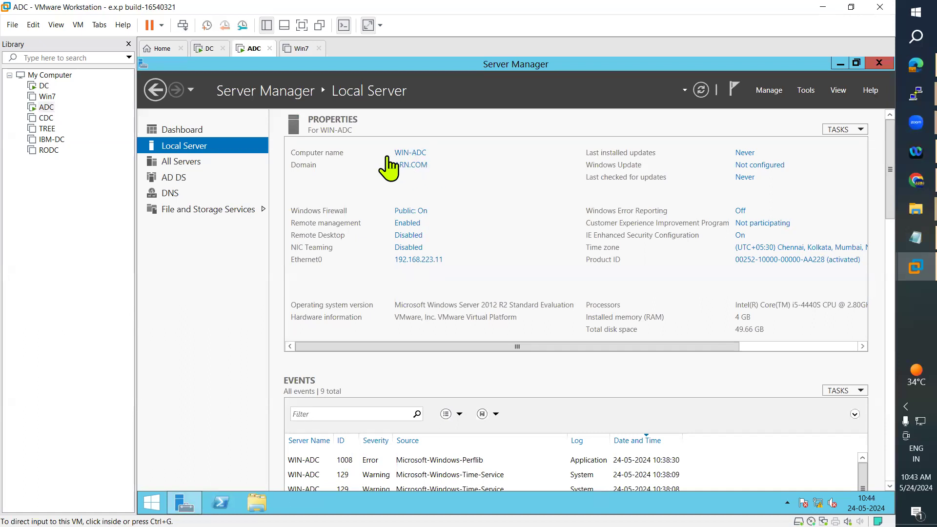
pyautogui.click(207, 48)
pyautogui.click(460, 150)
pyautogui.write('W')
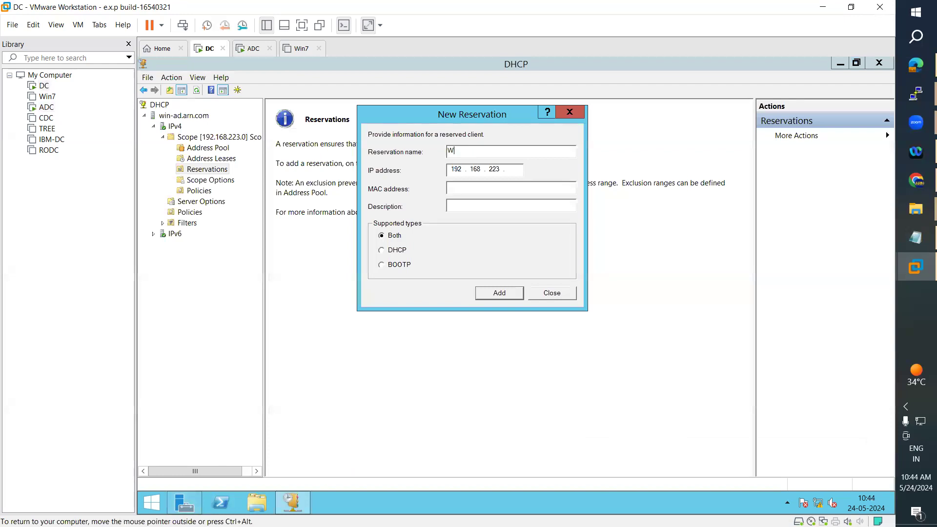
pyautogui.write('IN-ADC')
pyautogui.click(254, 51)
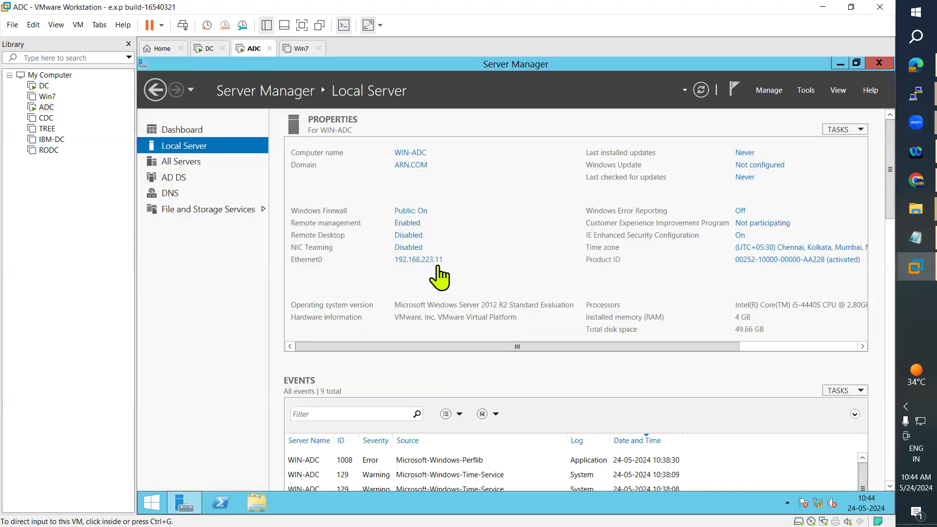
pyautogui.click(208, 50)
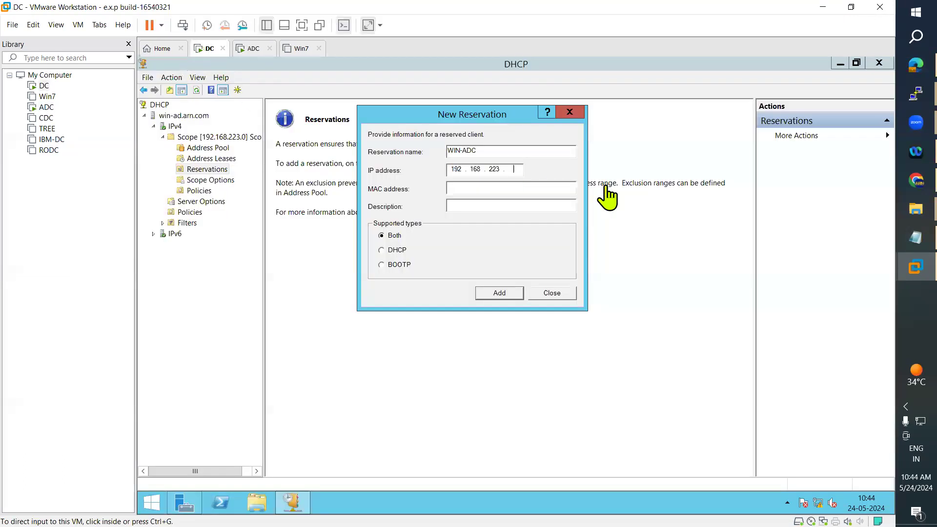
pyautogui.click(516, 165)
pyautogui.write('11')
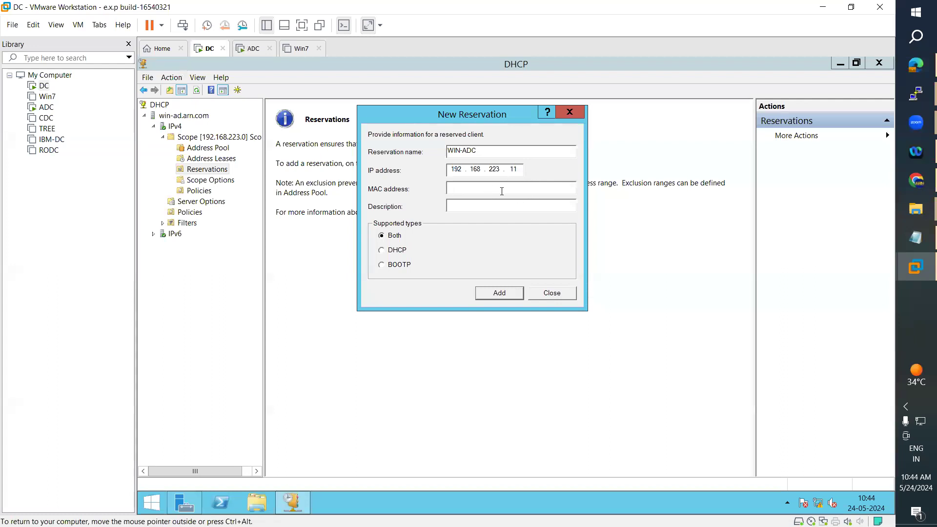
pyautogui.doubleClick(520, 171)
# On ADC, open Command Prompt from Start search and run ipconfig /all.
pyautogui.click(455, 189)
pyautogui.click(247, 49)
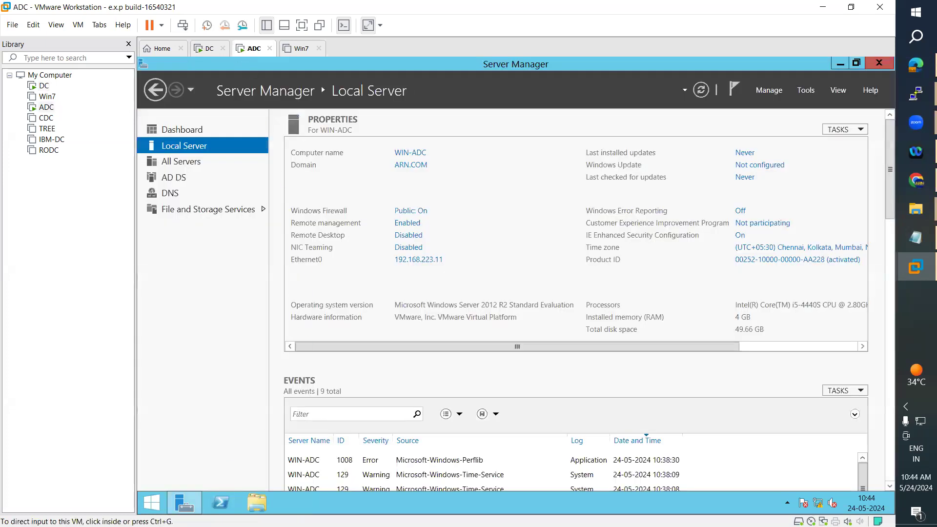
pyautogui.click(152, 502)
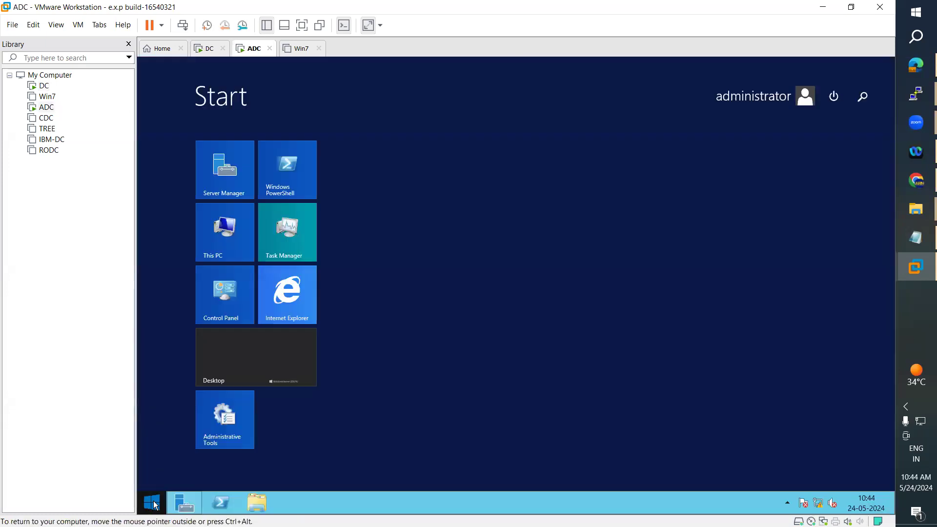
pyautogui.click(864, 103)
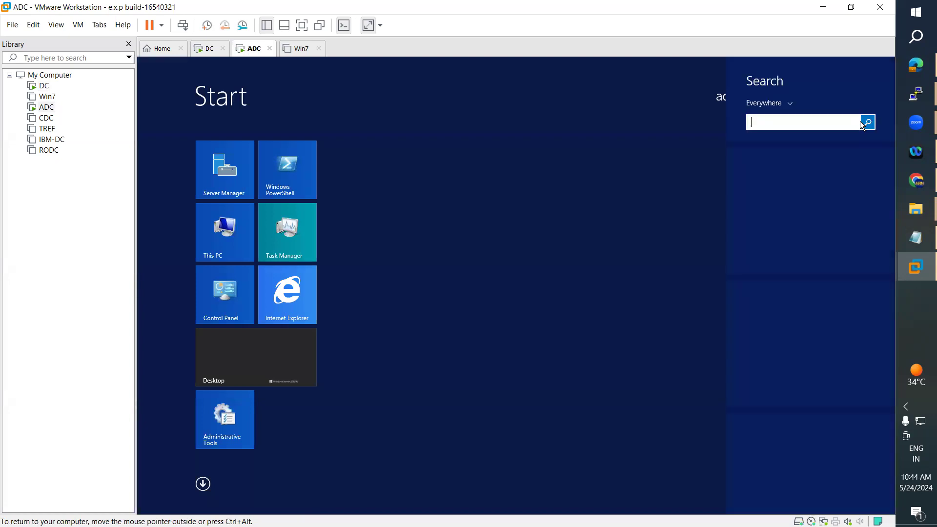
pyautogui.write('command Prompt')
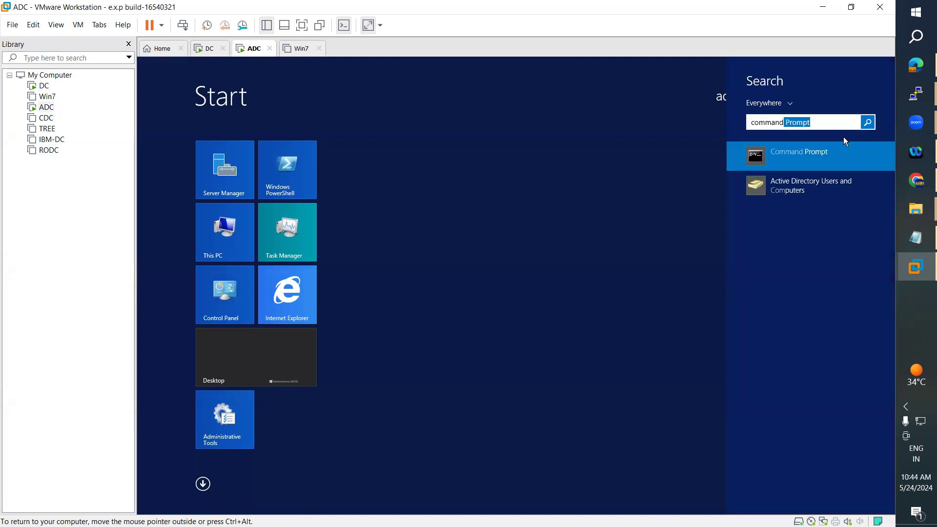
pyautogui.click(775, 161)
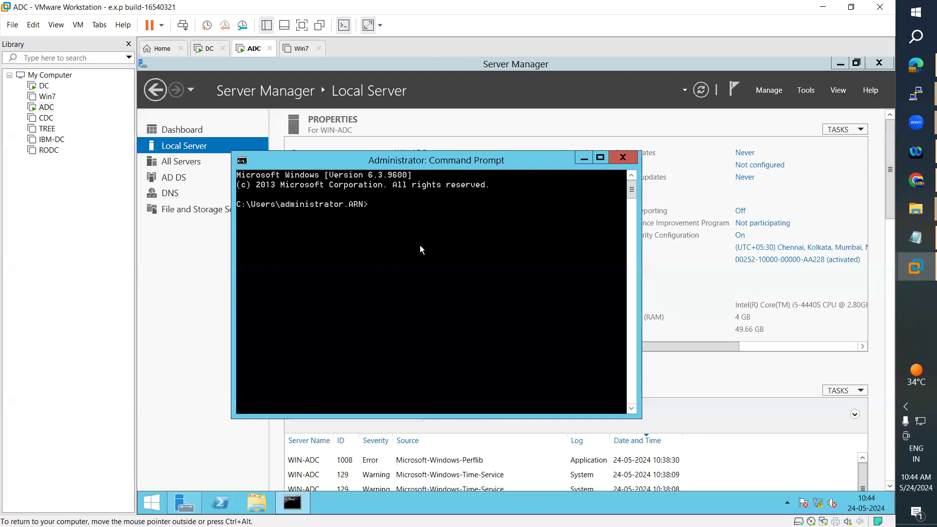
pyautogui.write('ipconfig /all')
pyautogui.press('Return')
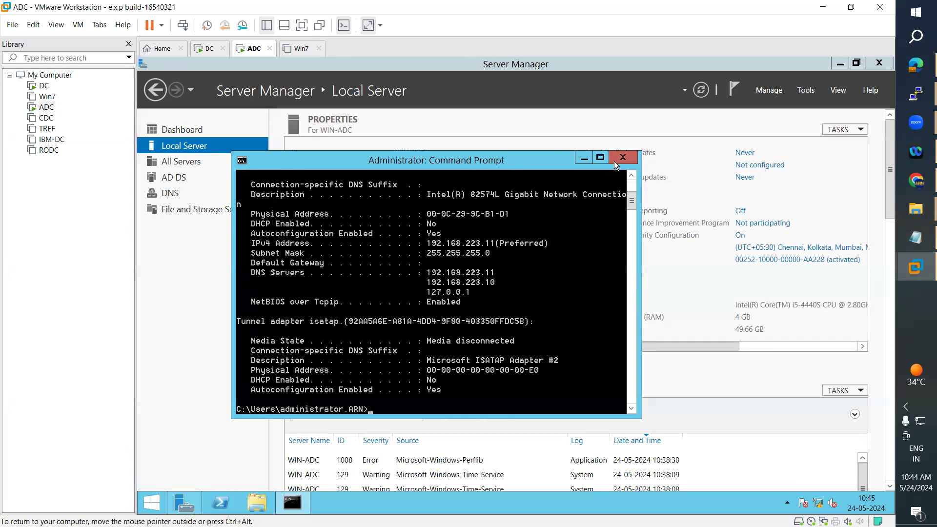
# Maximize the console and copy the physical address 00-0C-29-9C-B1-D1 using Mark.
pyautogui.click(601, 158)
pyautogui.scroll(2, 459, 218)
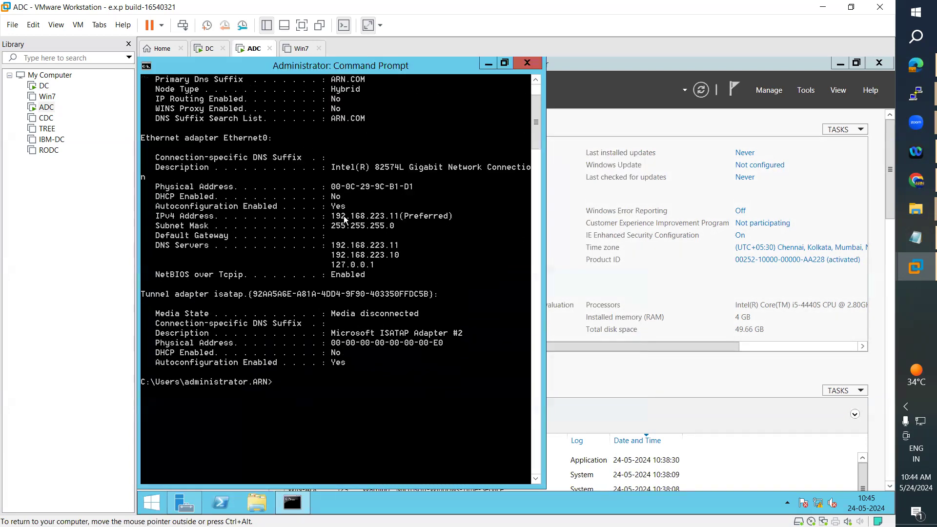
pyautogui.rightClick(361, 220)
pyautogui.click(371, 224)
pyautogui.moveTo(332, 216); pyautogui.dragTo(399, 218)
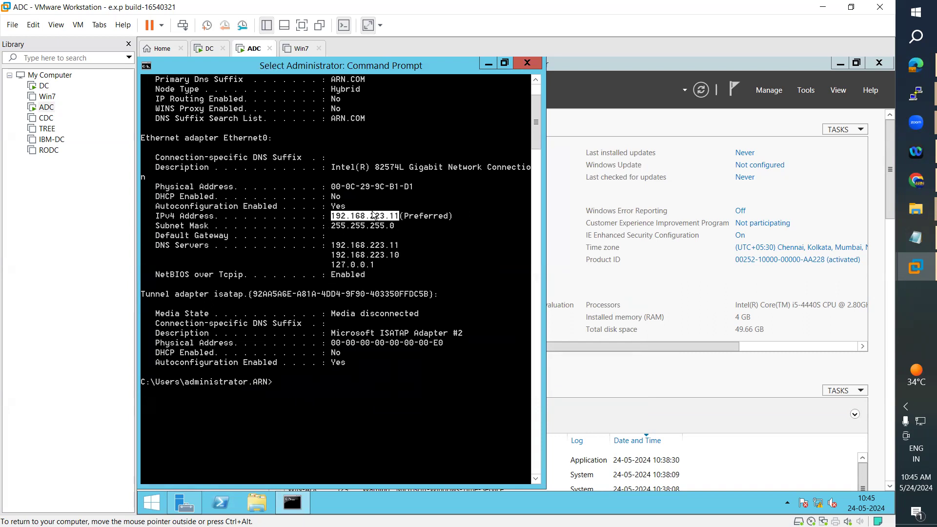
pyautogui.moveTo(332, 186); pyautogui.dragTo(410, 189)
pyautogui.click(333, 187)
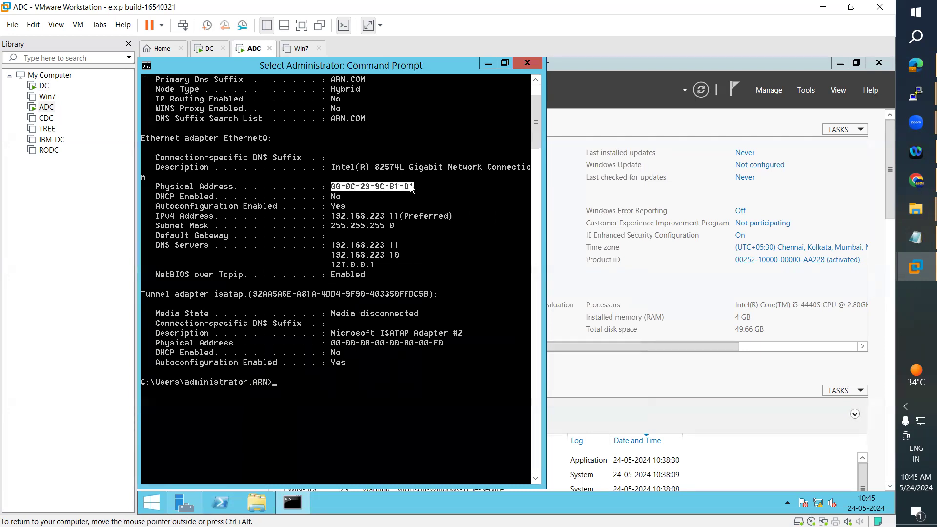
pyautogui.rightClick(408, 188)
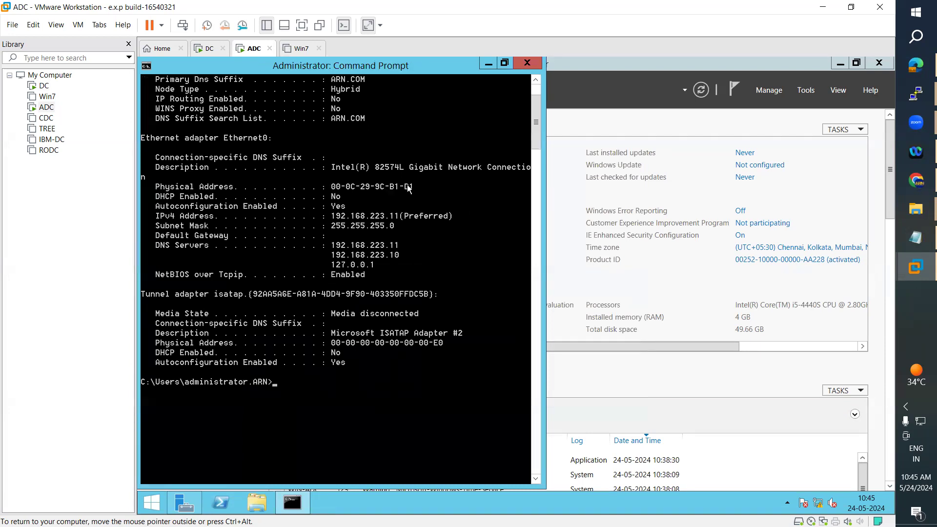
# Paste MAC 00-0C-29-9C-B1-D1 into the WIN-ADC reservation and check its 192.168.223.11 address and name.
pyautogui.click(210, 49)
pyautogui.click(455, 189)
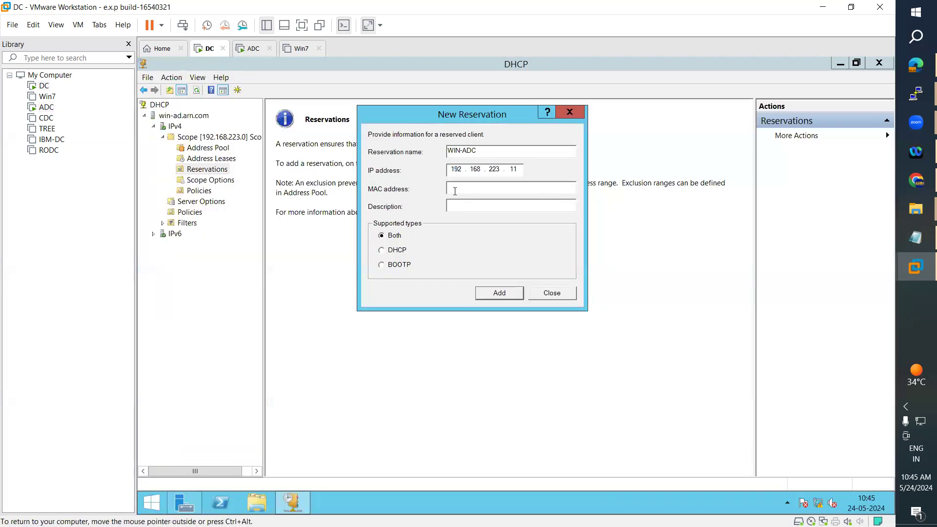
pyautogui.write('00-0C-29-9C-B1-D1')
pyautogui.doubleClick(516, 169)
pyautogui.click(504, 188)
pyautogui.moveTo(504, 188); pyautogui.dragTo(440, 187)
pyautogui.moveTo(511, 151); pyautogui.dragTo(407, 153)
pyautogui.click(482, 151)
pyautogui.moveTo(490, 151); pyautogui.dragTo(424, 150)
# Compare the WIN-ADC reservation details against the ADC machine's ipconfig output.
pyautogui.click(249, 49)
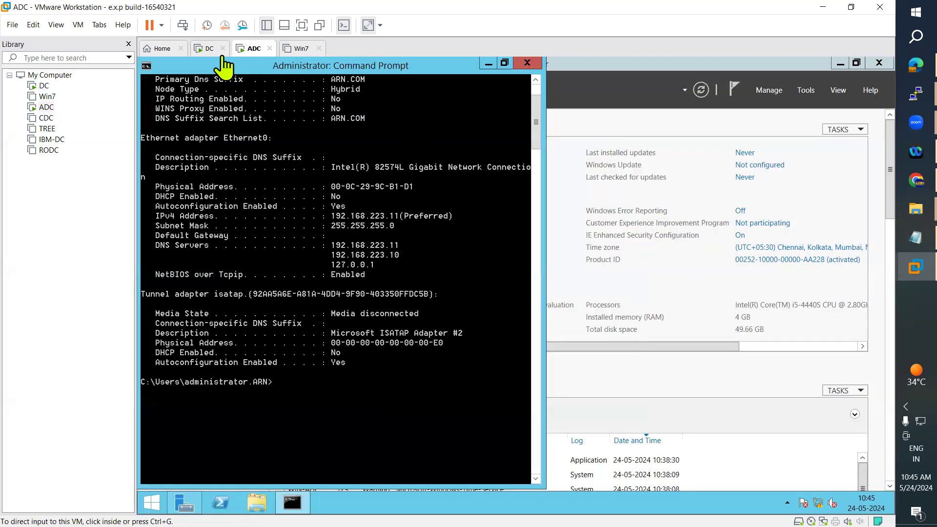
pyautogui.click(205, 49)
pyautogui.click(491, 151)
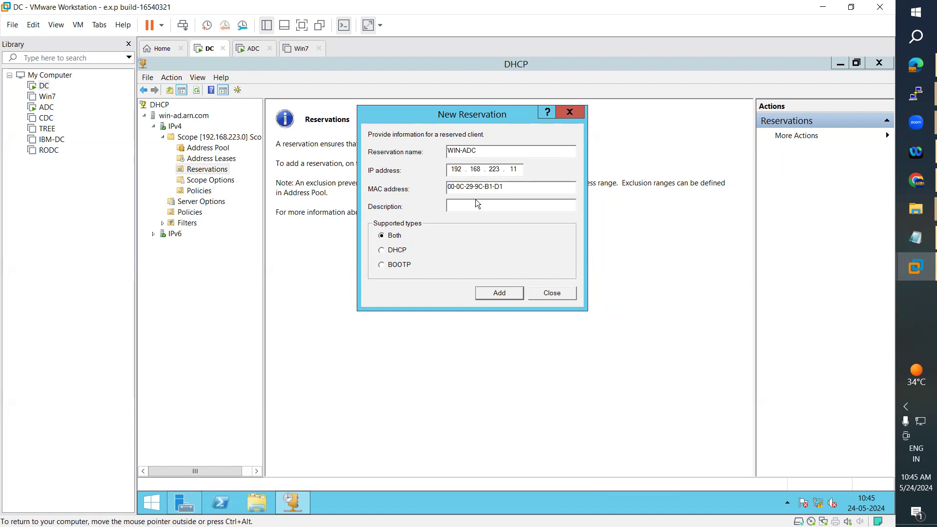
pyautogui.moveTo(487, 152); pyautogui.dragTo(443, 156)
pyautogui.click(506, 151)
pyautogui.click(254, 49)
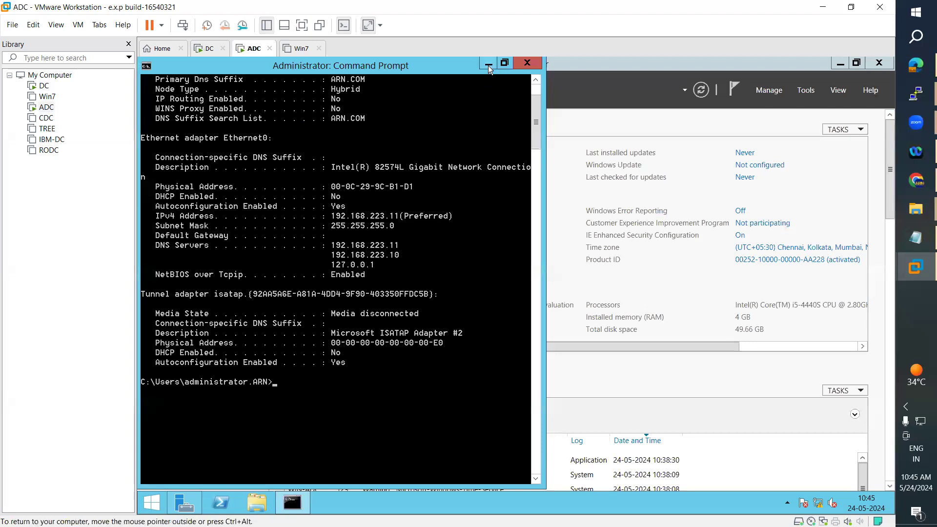
pyautogui.click(488, 65)
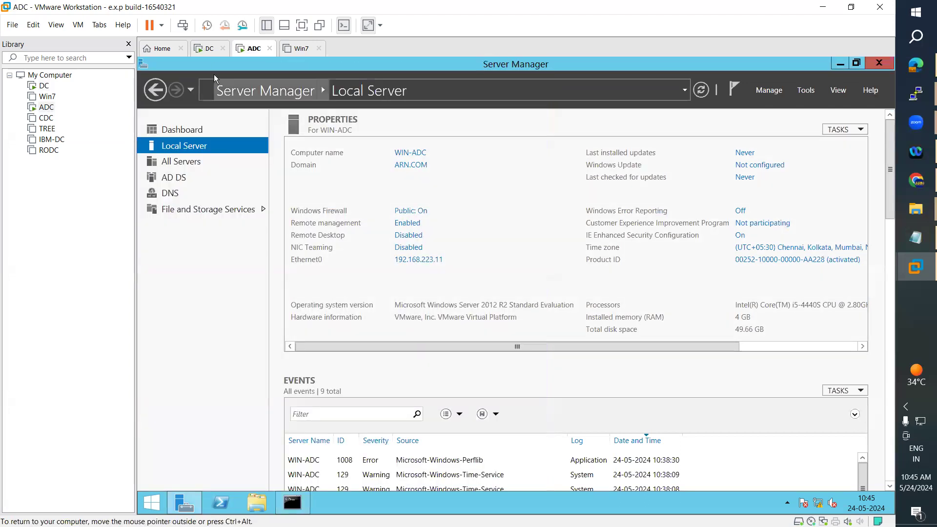
pyautogui.click(209, 49)
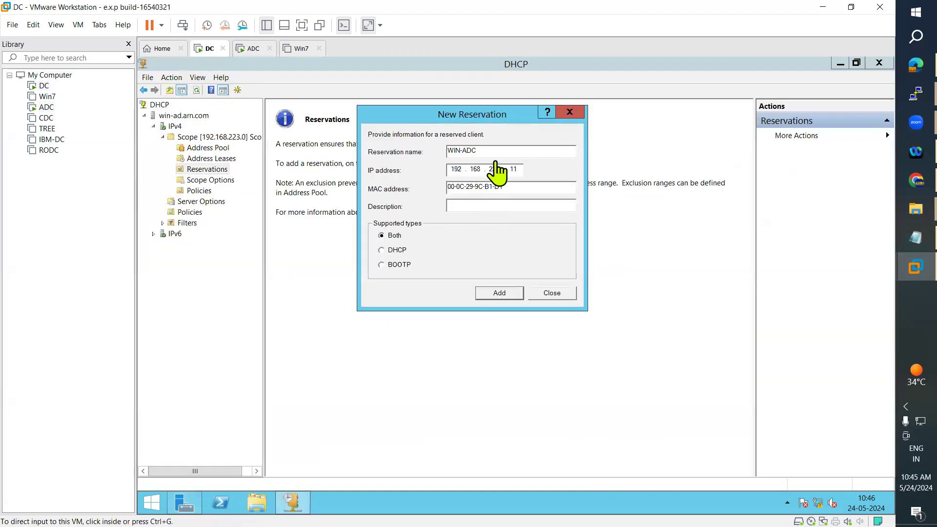
# Give the reservation the description 'ADC Server', then add it and close the dialog.
pyautogui.click(471, 206)
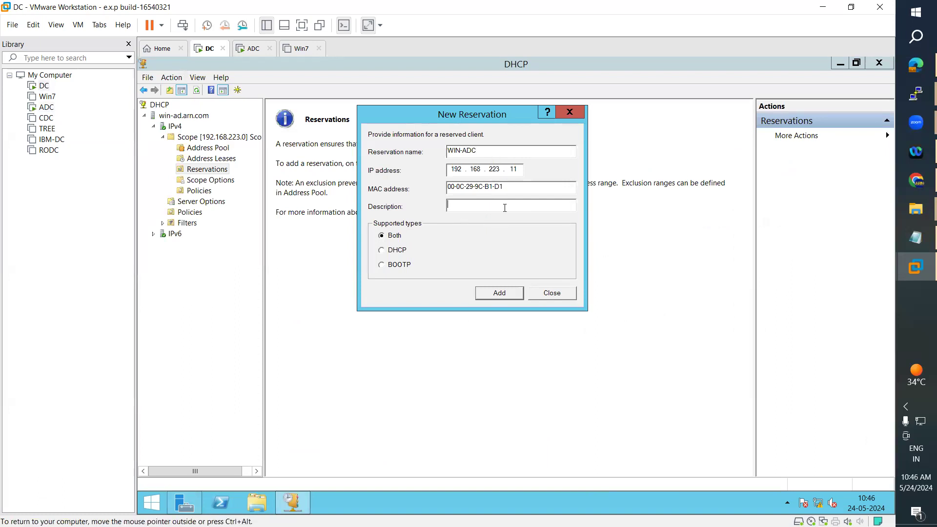
pyautogui.write('ADC Server')
pyautogui.hotkey('ctrl', 'a')
pyautogui.click(515, 205)
pyautogui.hotkey('ctrl', 'a')
pyautogui.click(393, 239)
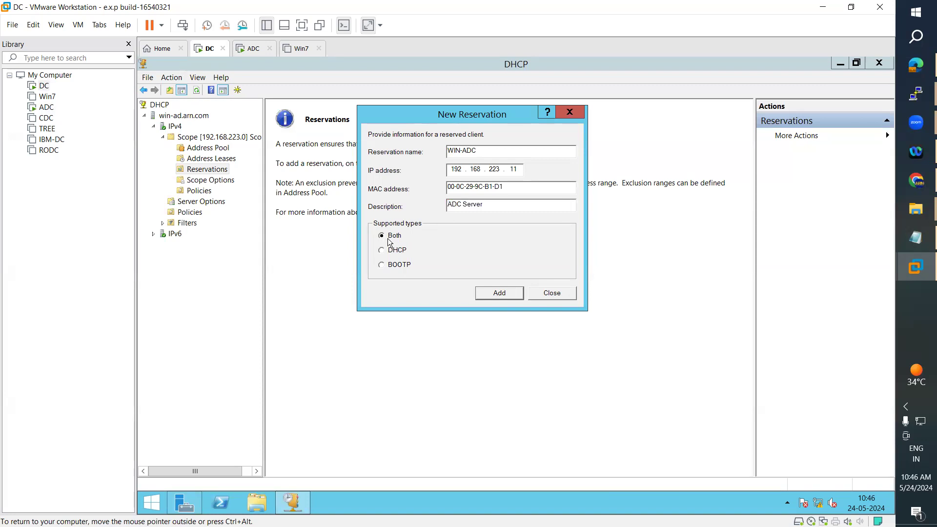
pyautogui.click(505, 296)
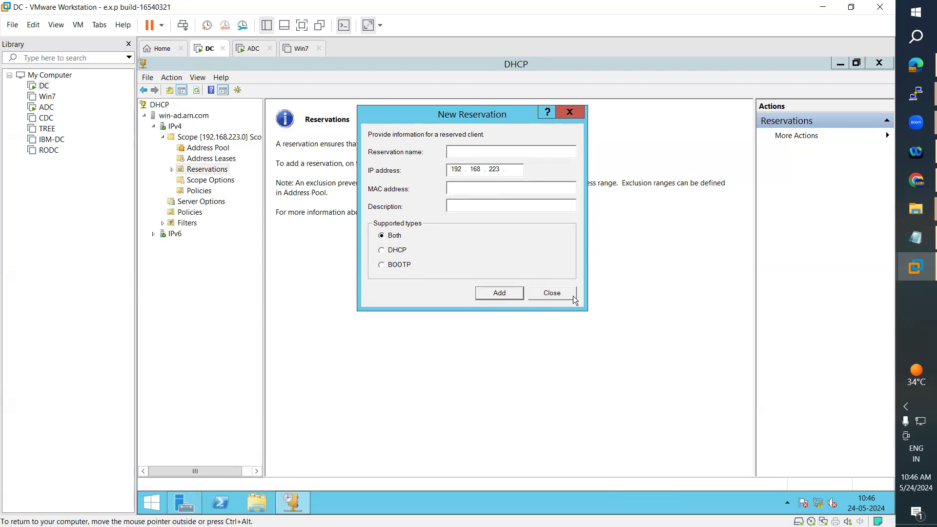
pyautogui.click(573, 295)
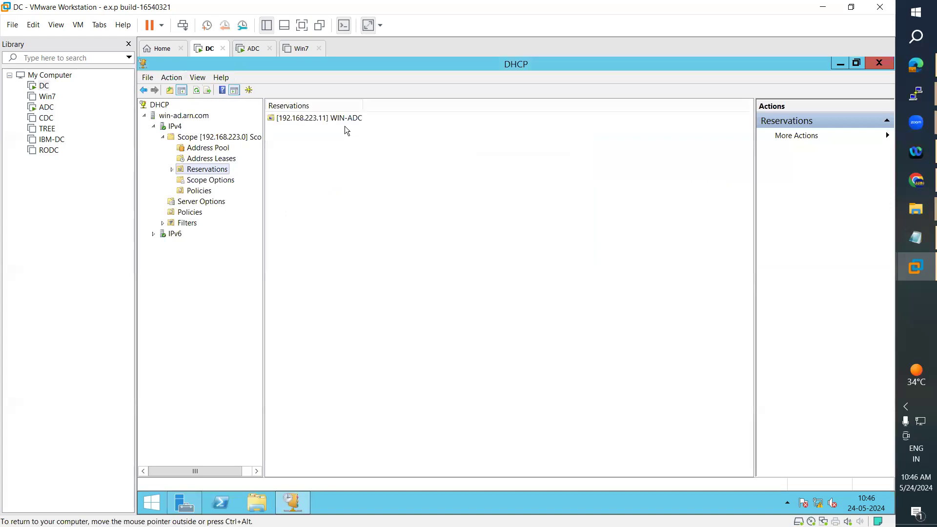
pyautogui.click(344, 118)
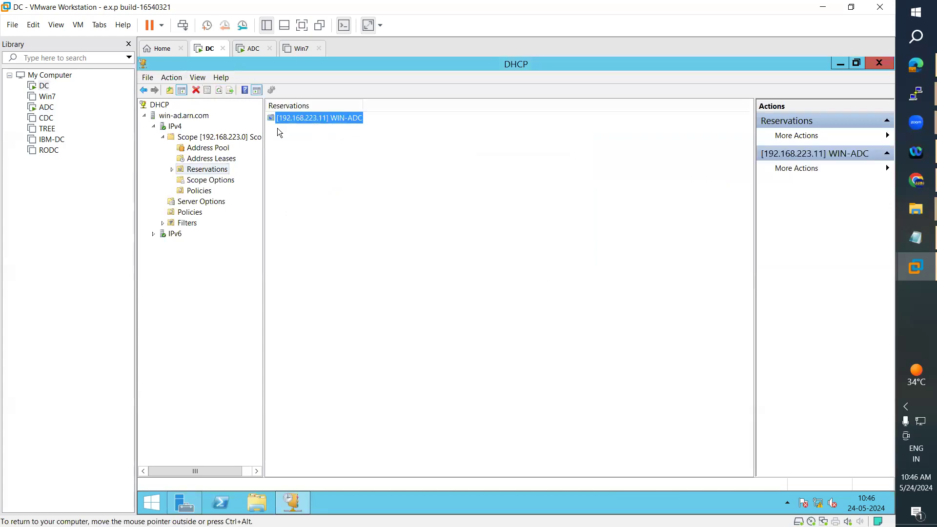
pyautogui.click(257, 49)
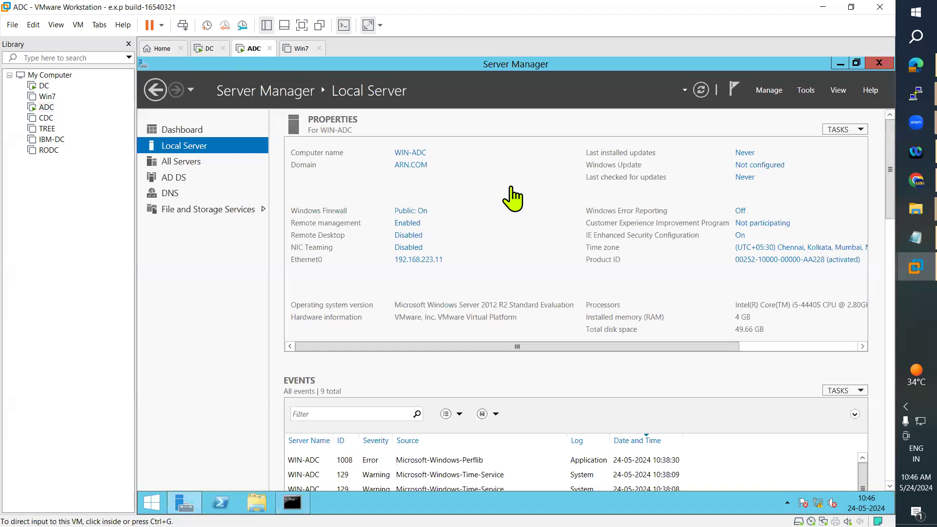
pyautogui.click(207, 51)
pyautogui.click(242, 50)
pyautogui.click(209, 51)
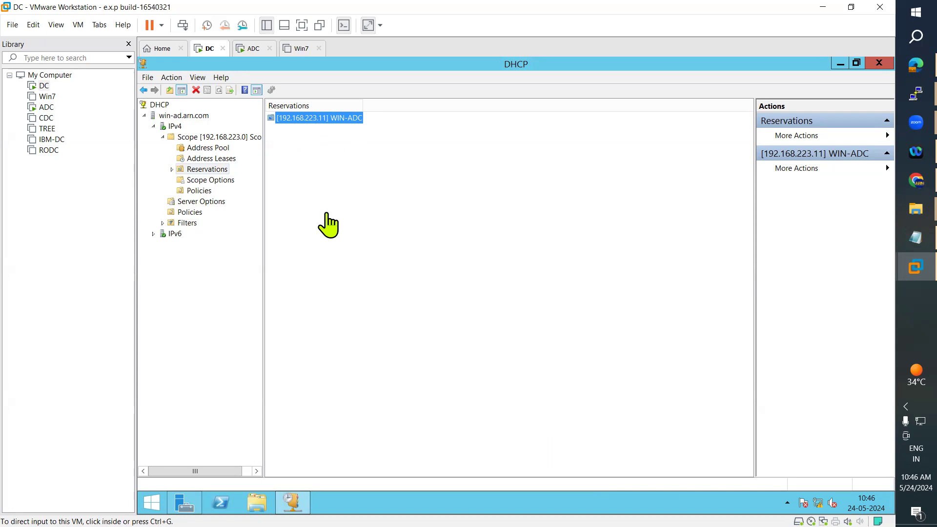
# Select the 'DHCP Server Backup and Restore' note, minimise Notepad, and view Scope [192.168.223.0].
pyautogui.click(900, 239)
pyautogui.click(221, 113)
pyautogui.moveTo(240, 111); pyautogui.dragTo(24, 112)
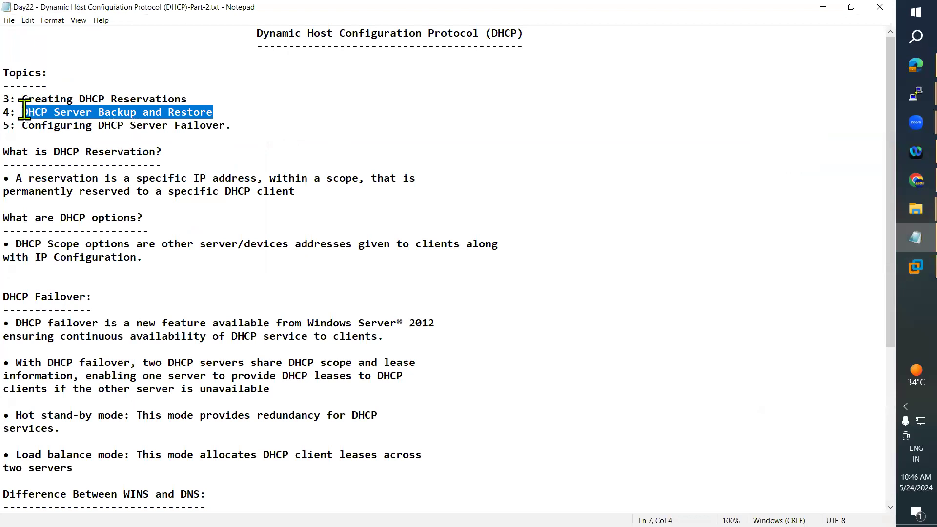
pyautogui.click(825, 9)
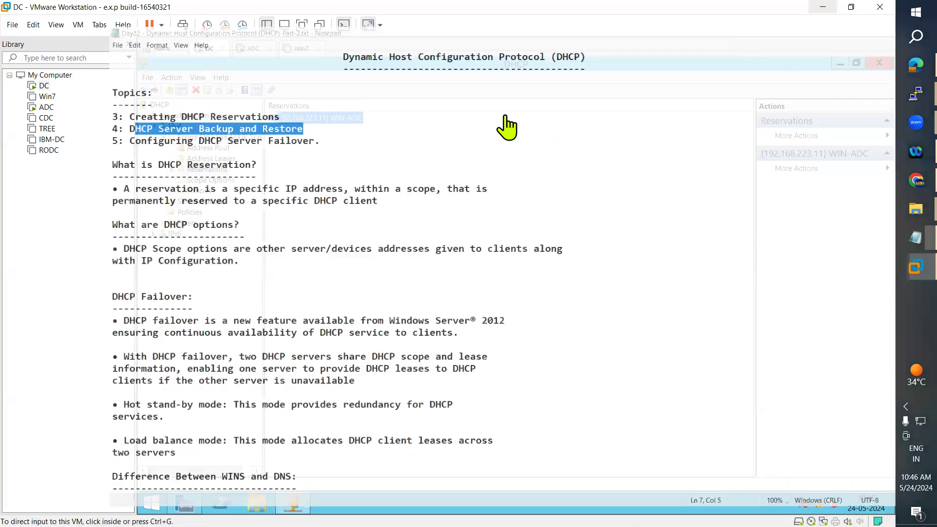
pyautogui.click(187, 137)
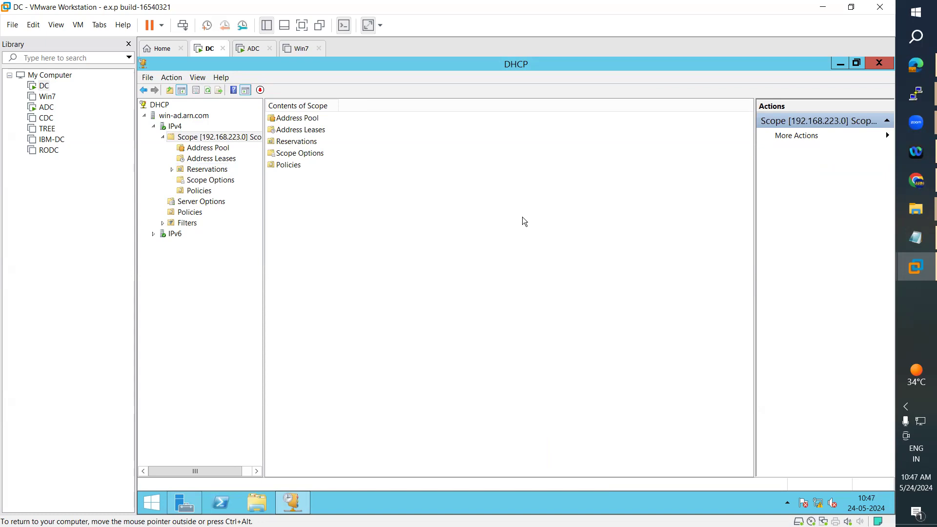
# Choose Backup on the win-ad.arn.com server and move the folder chooser aside.
pyautogui.rightClick(219, 136)
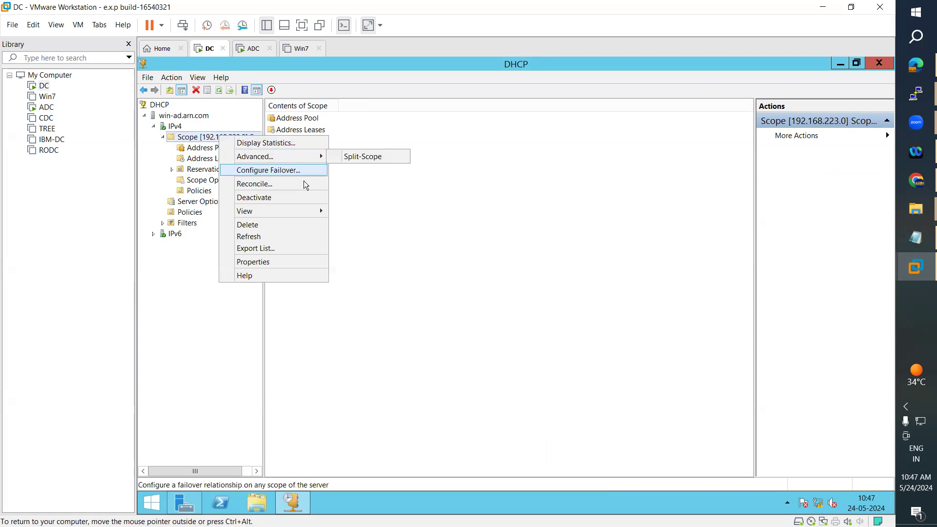
pyautogui.rightClick(183, 116)
pyautogui.rightClick(183, 116)
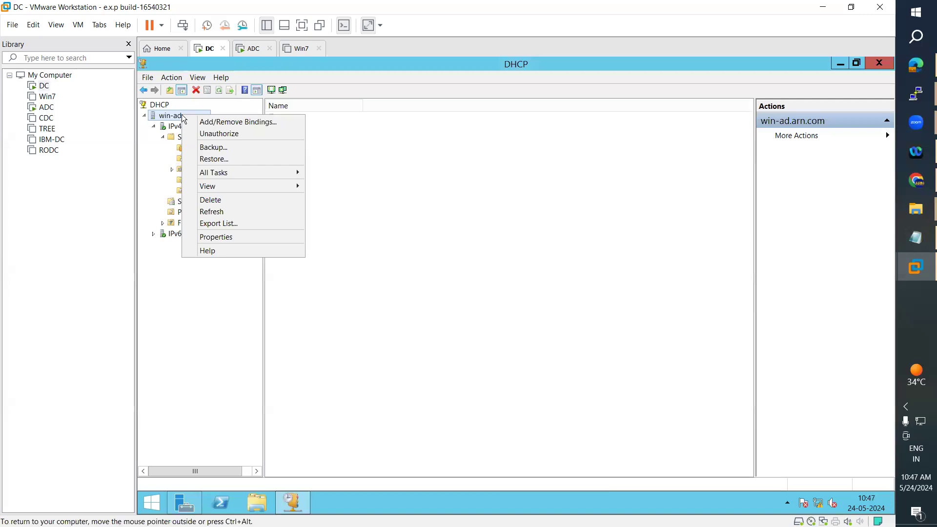
pyautogui.click(164, 115)
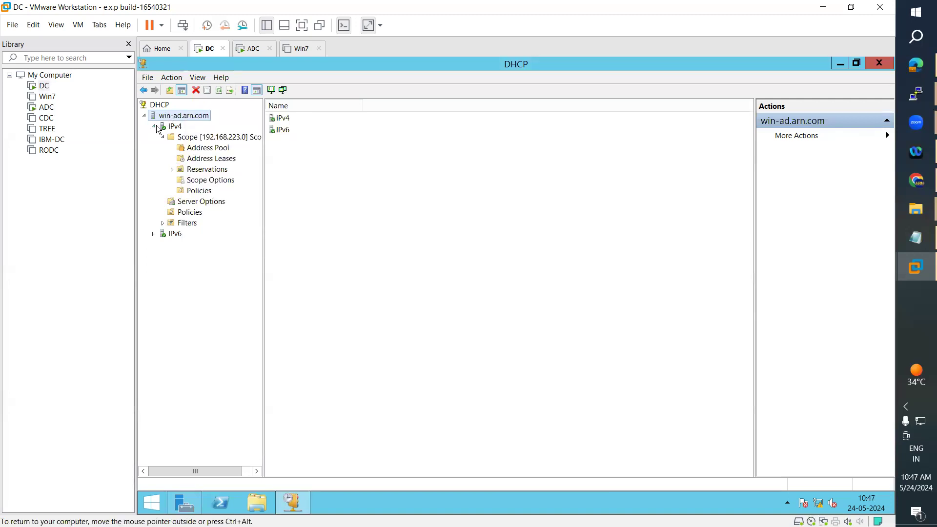
pyautogui.rightClick(178, 116)
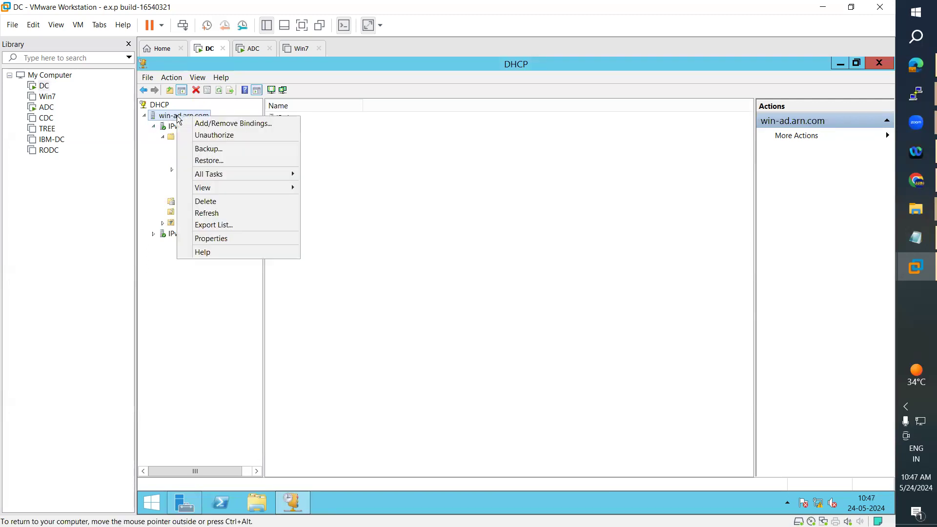
pyautogui.click(221, 151)
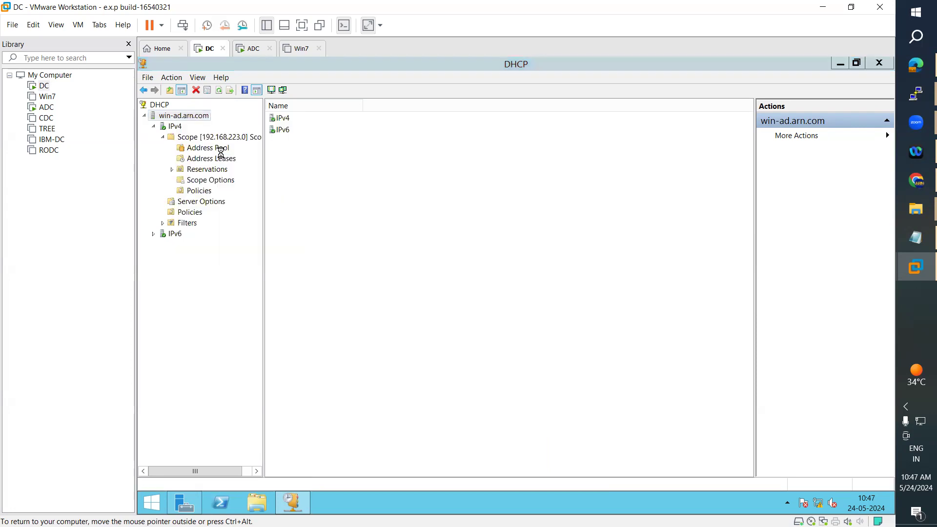
pyautogui.moveTo(522, 185); pyautogui.dragTo(566, 123)
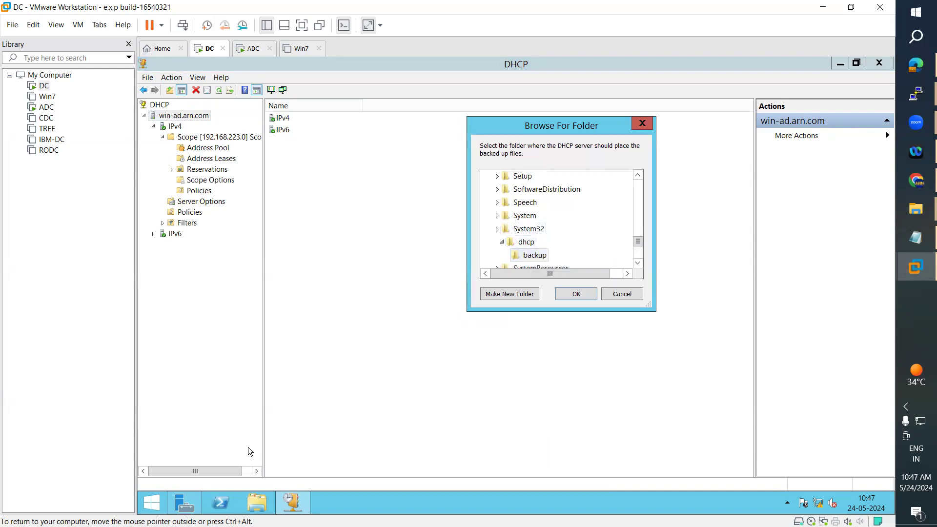
# Browse File Explorer to C:\Windows\System32\dhcp\backup to confirm it is empty.
pyautogui.click(257, 500)
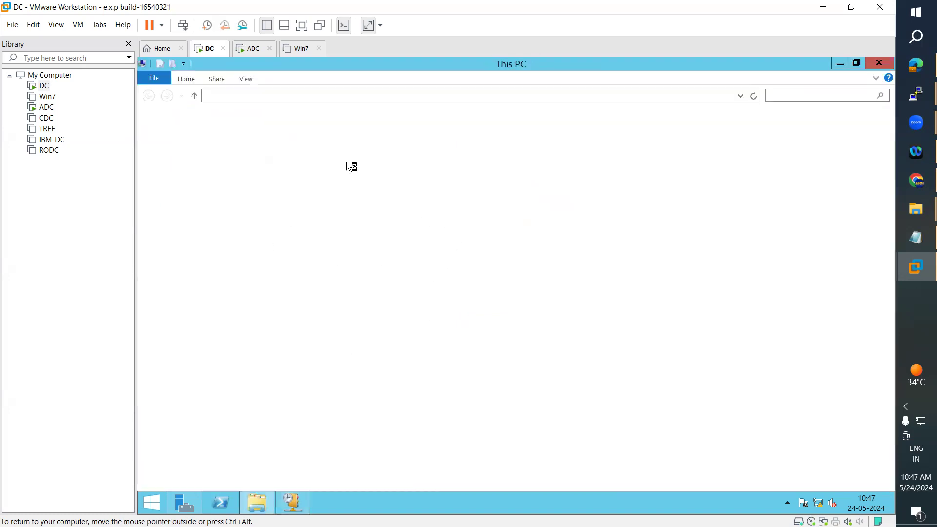
pyautogui.click(304, 233)
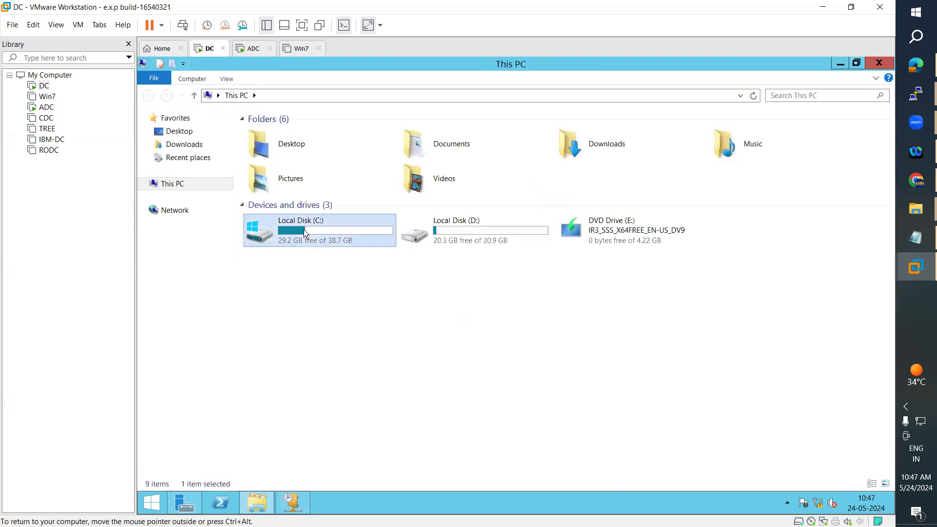
pyautogui.doubleClick(304, 230)
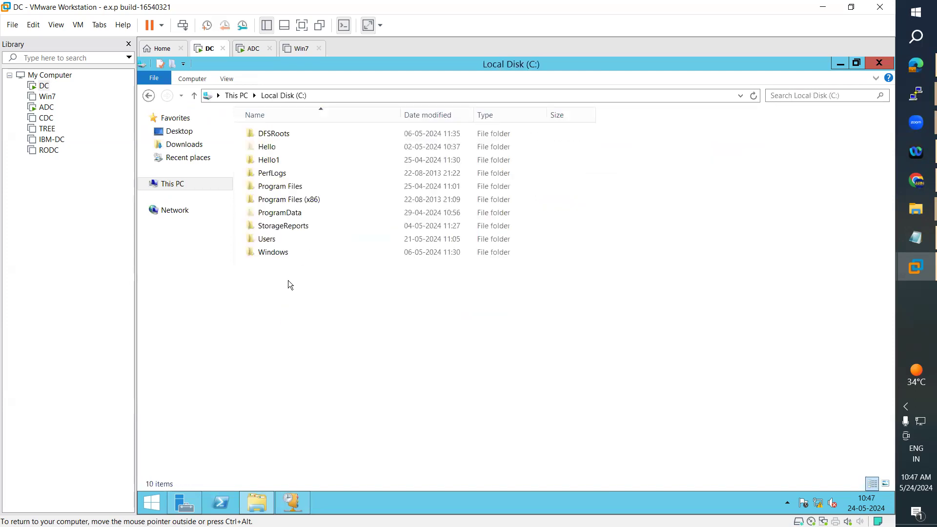
pyautogui.doubleClick(283, 252)
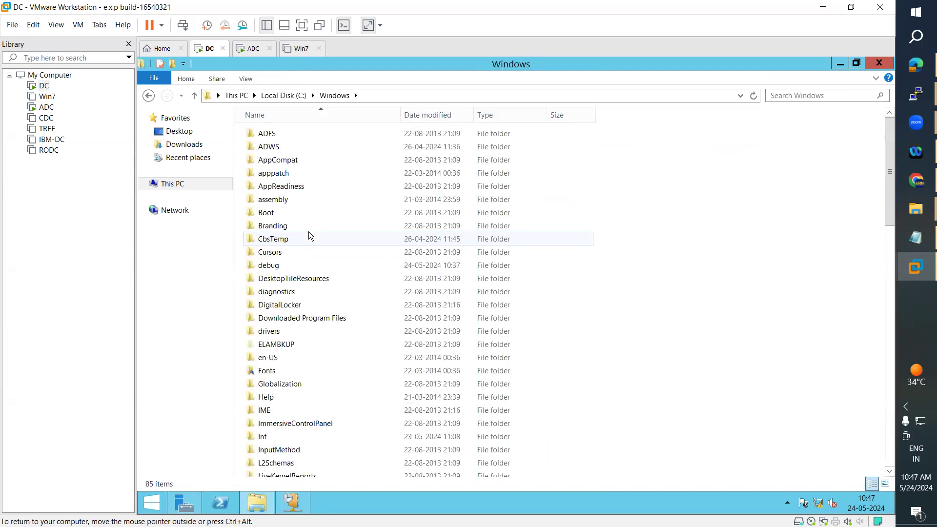
pyautogui.write('sys')
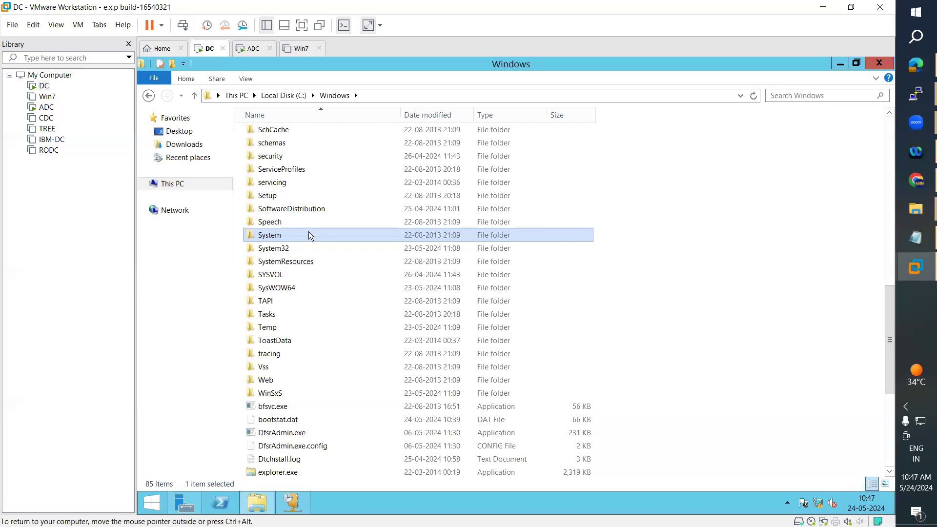
pyautogui.press('Down')
pyautogui.press('Return')
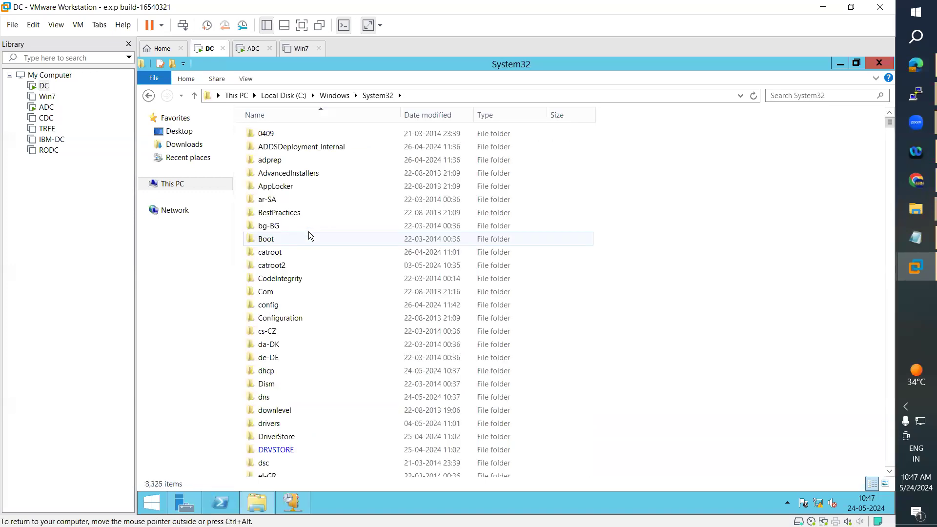
pyautogui.write('dhcp')
pyautogui.press('Return')
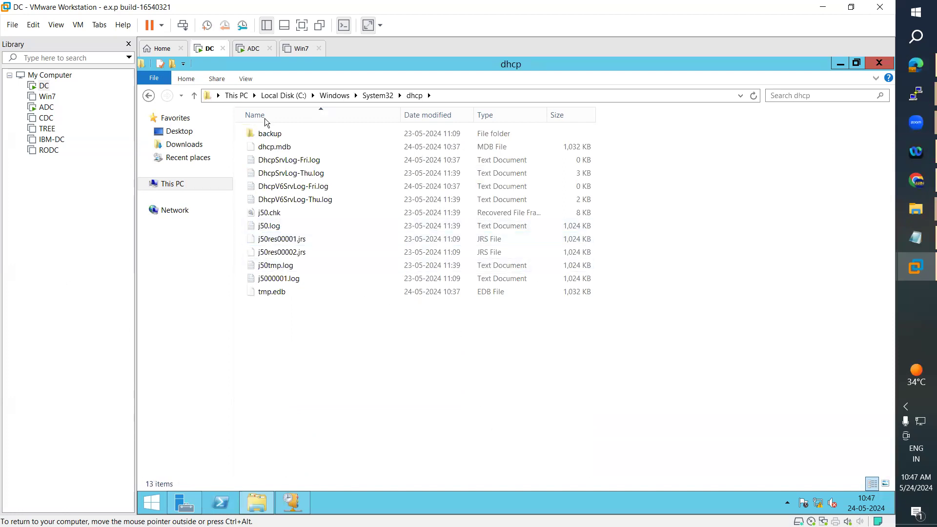
pyautogui.doubleClick(286, 138)
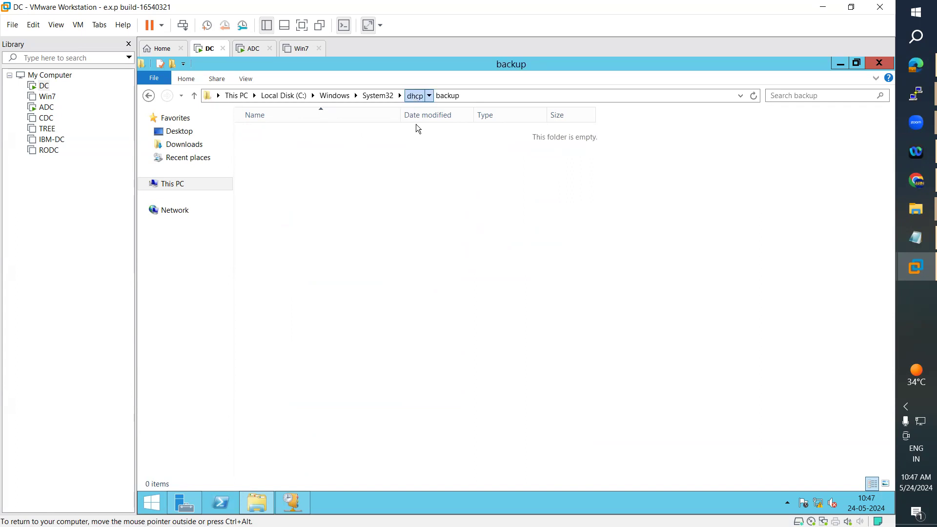
pyautogui.press('BackSpace')
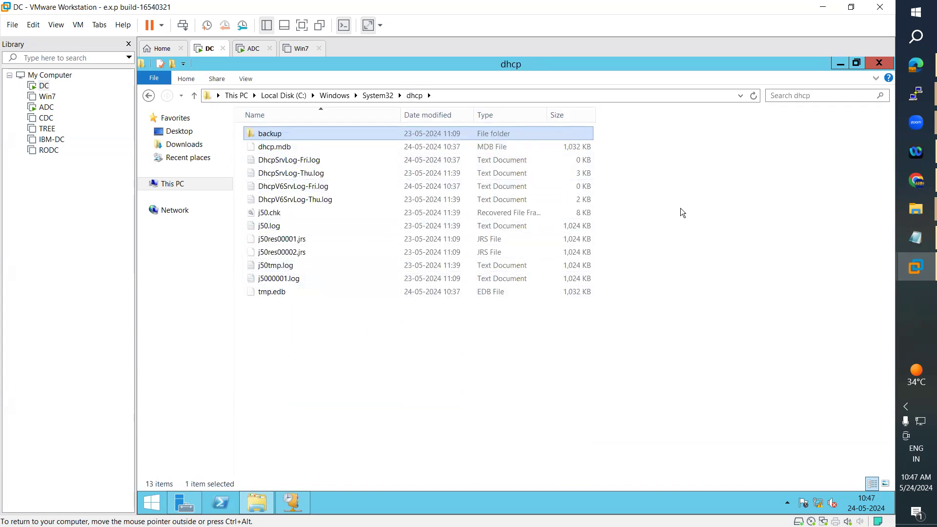
# Place Explorer beside the folder chooser, show the backup folder is empty, then minimise Explorer.
pyautogui.click(857, 62)
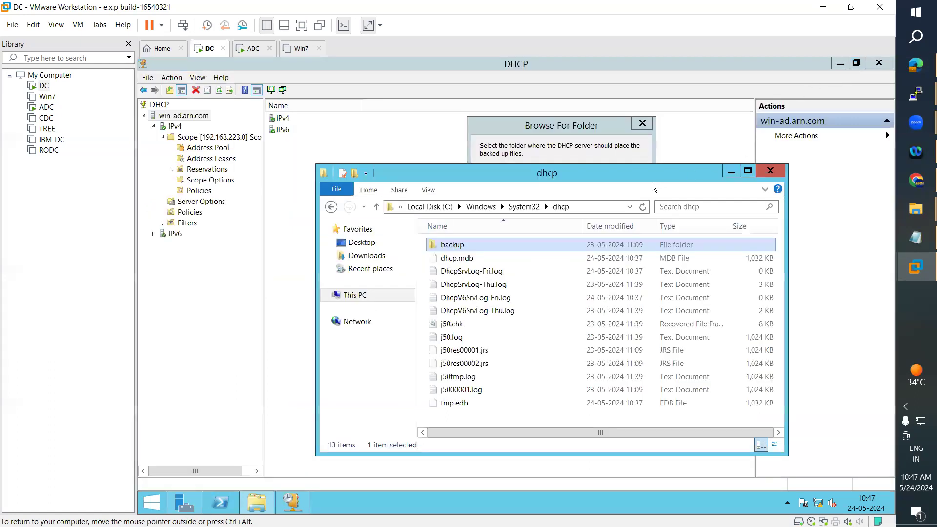
pyautogui.moveTo(635, 184); pyautogui.dragTo(728, 256)
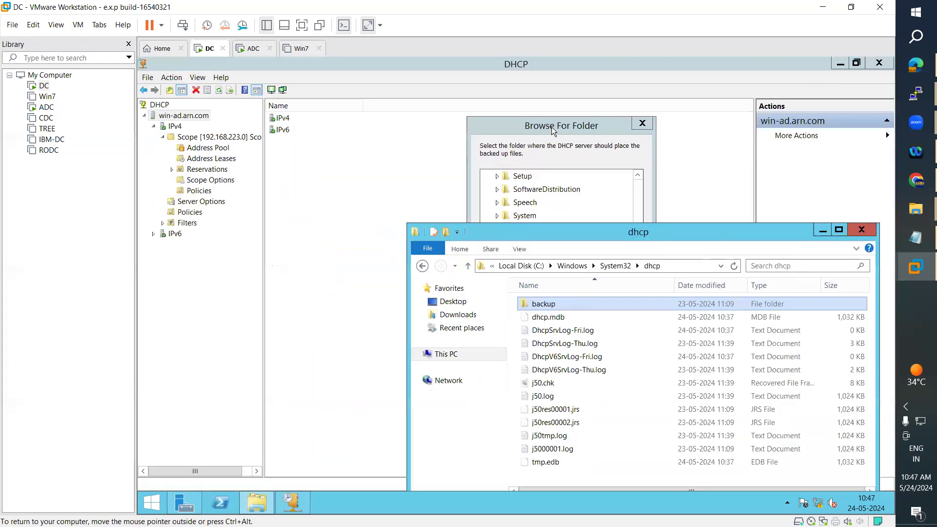
pyautogui.click(552, 127)
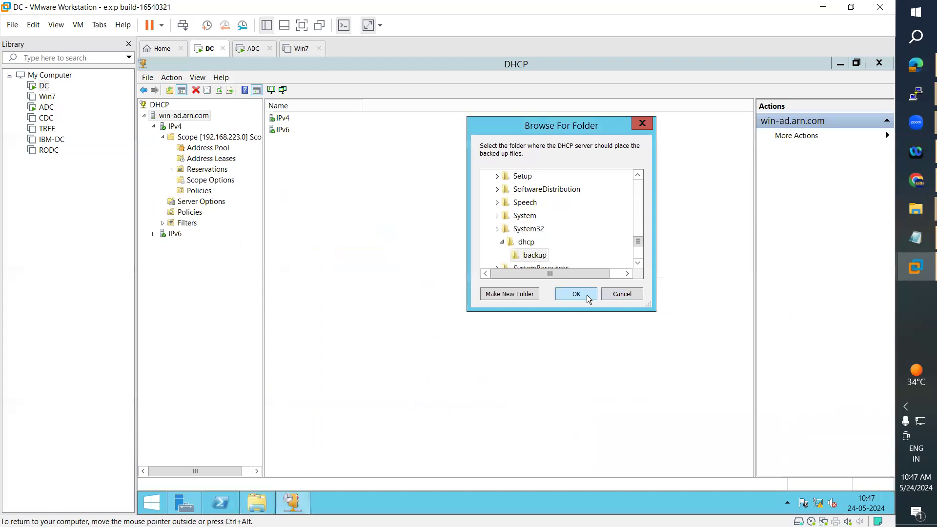
pyautogui.click(246, 511)
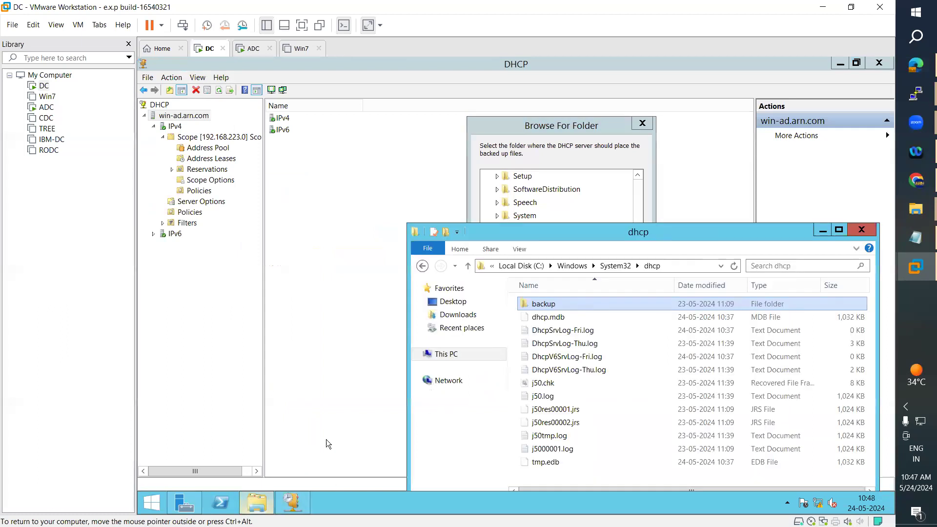
pyautogui.doubleClick(572, 307)
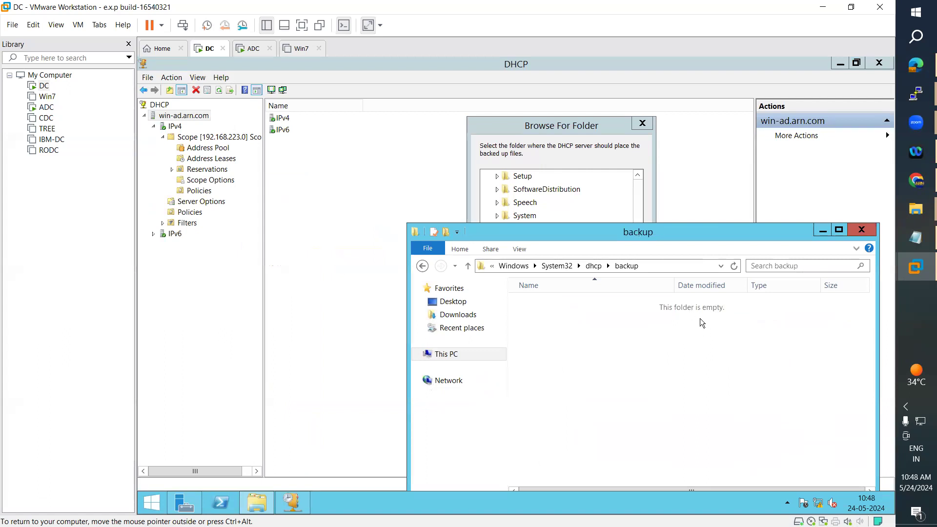
pyautogui.click(823, 230)
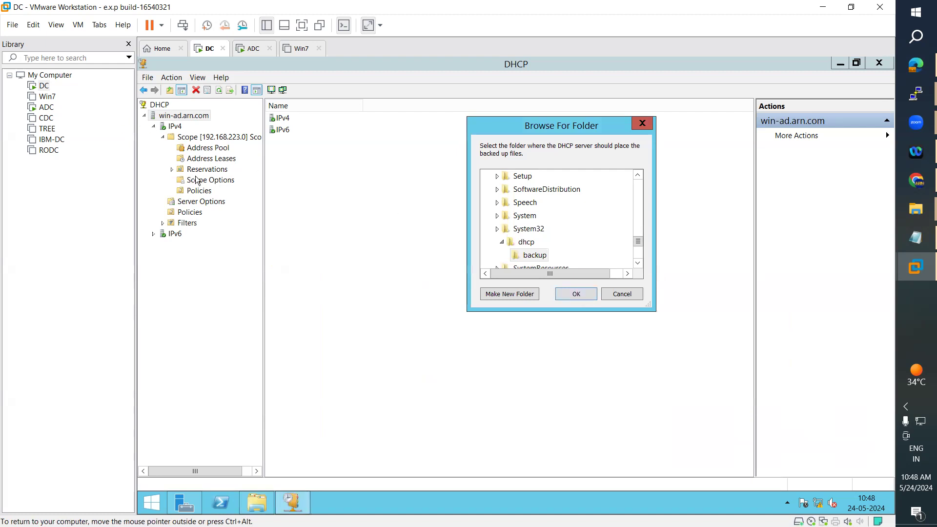
# Confirm dhcp\backup as the backup destination and verify the new folder and DhcpCfg file.
pyautogui.click(580, 294)
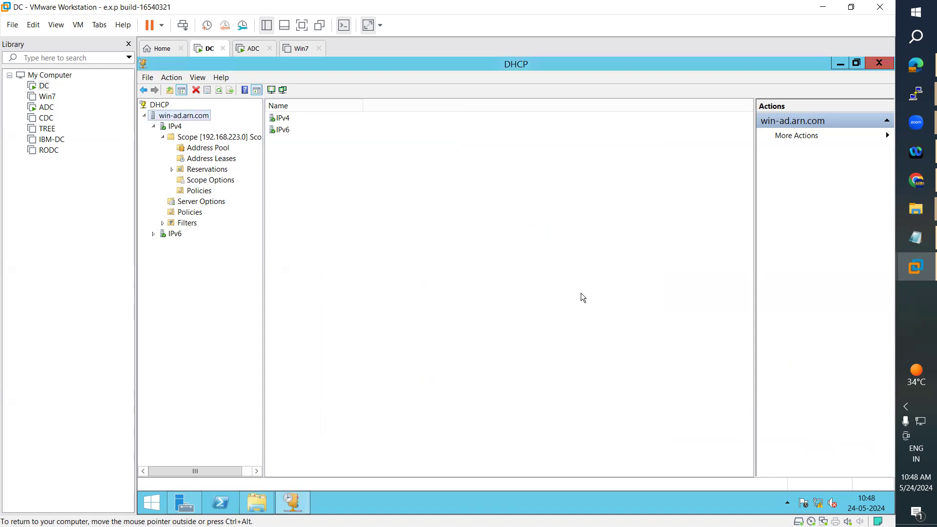
pyautogui.click(266, 496)
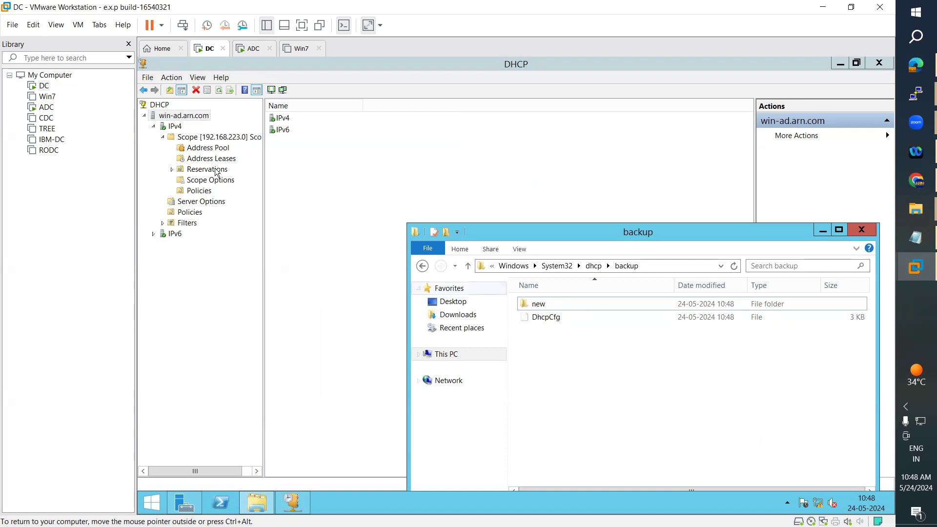
pyautogui.click(190, 137)
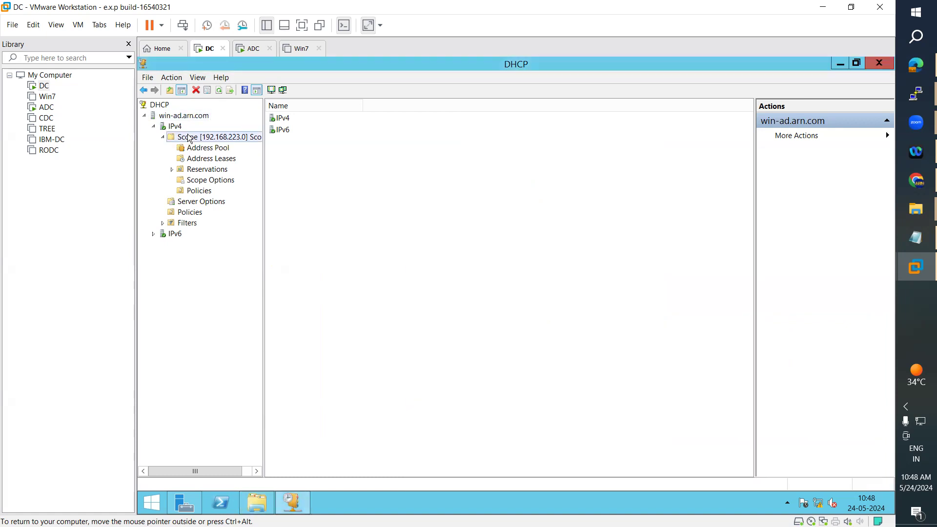
# Delete Scope [192.168.223.0] from the DHCP server and accept the first confirmation.
pyautogui.rightClick(190, 139)
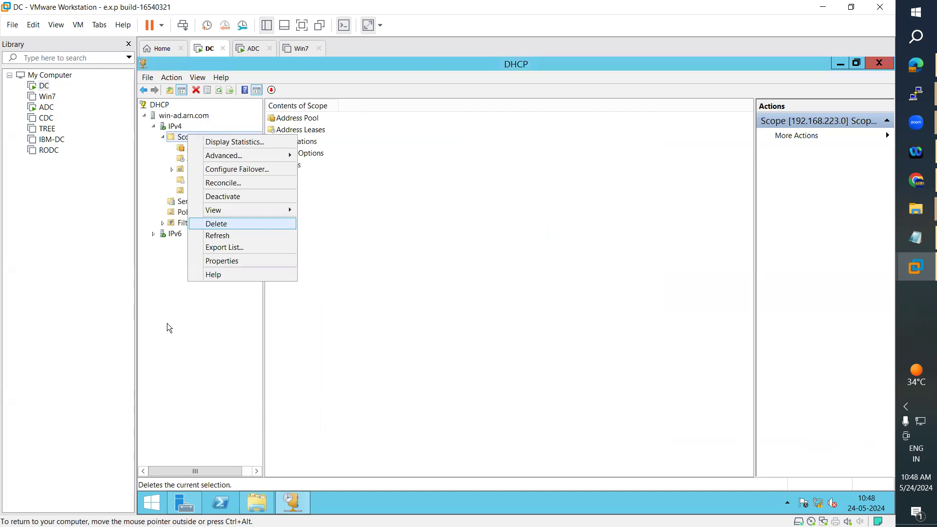
pyautogui.click(163, 135)
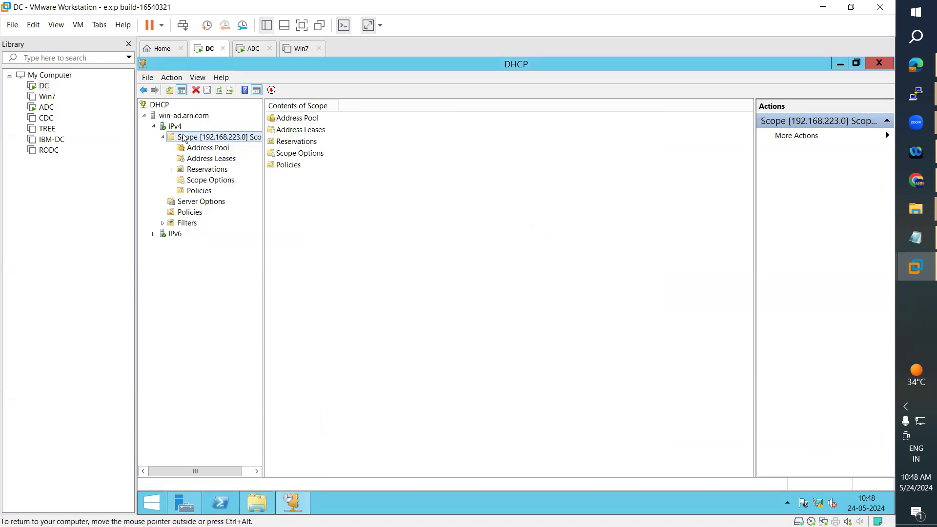
pyautogui.click(163, 137)
pyautogui.rightClick(191, 140)
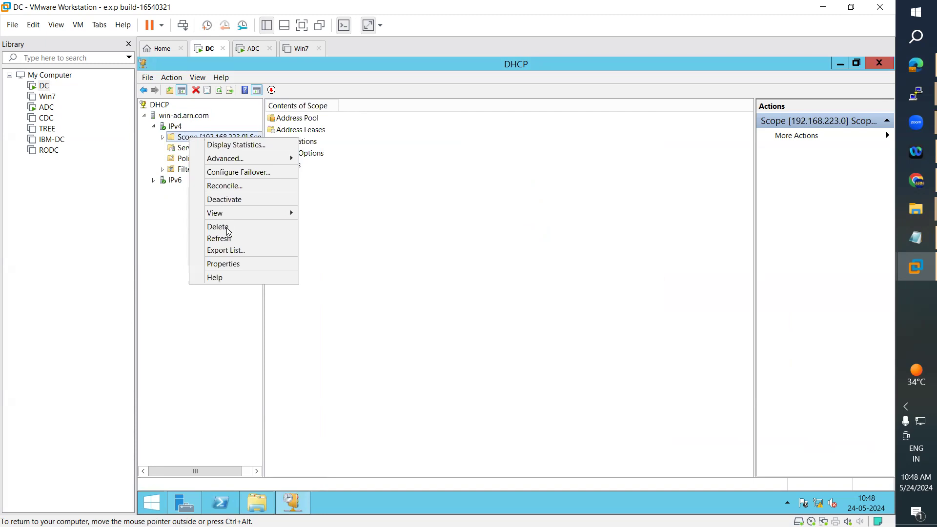
pyautogui.press('Return')
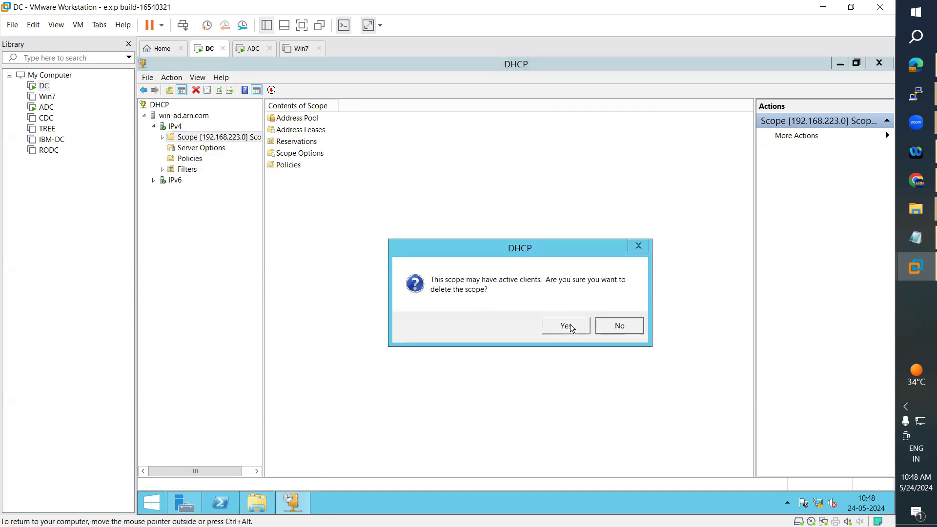
pyautogui.click(570, 324)
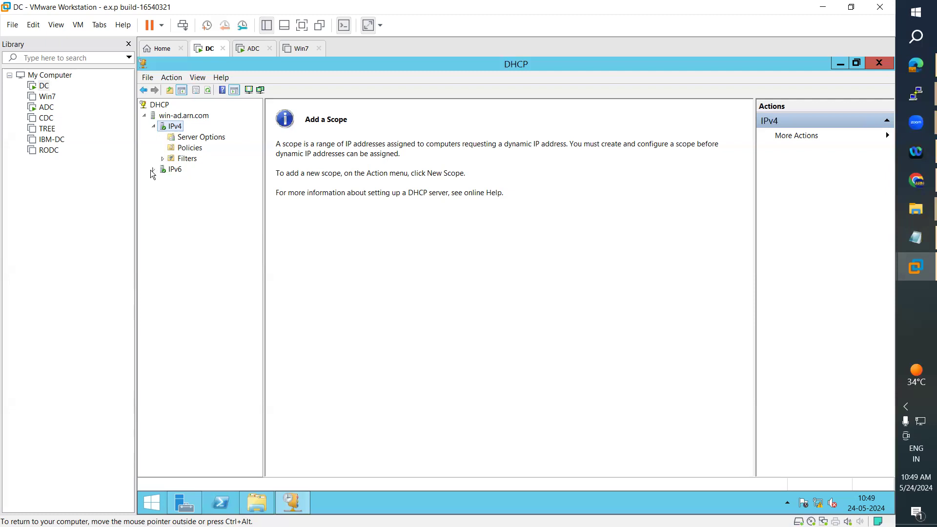
# Look over the now scope-less IPv4 node, then open dhcp\backup and highlight its backup files.
pyautogui.click(163, 159)
pyautogui.click(204, 137)
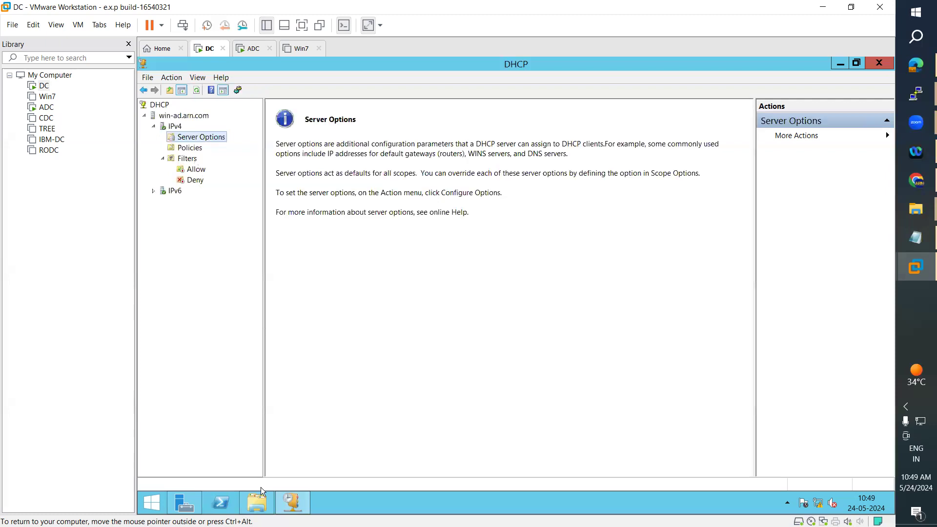
pyautogui.click(257, 504)
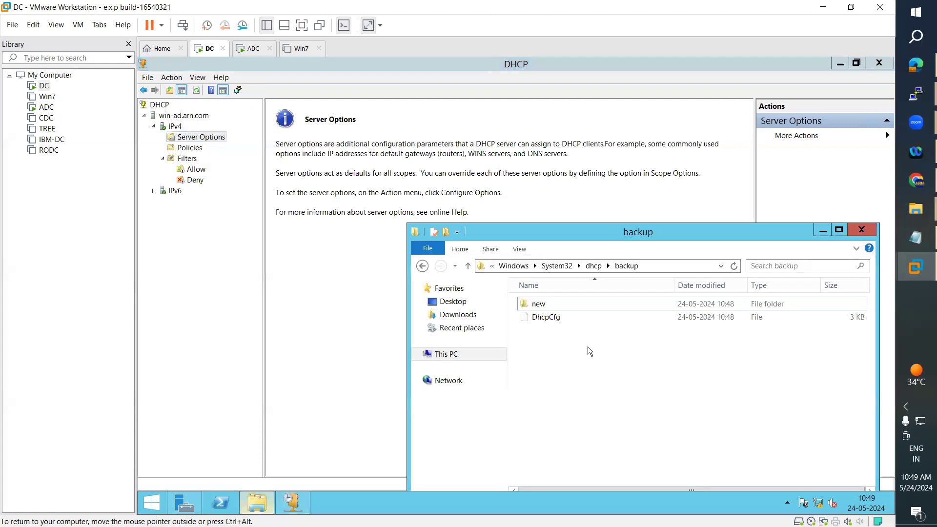
pyautogui.hotkey('ctrl', 'a')
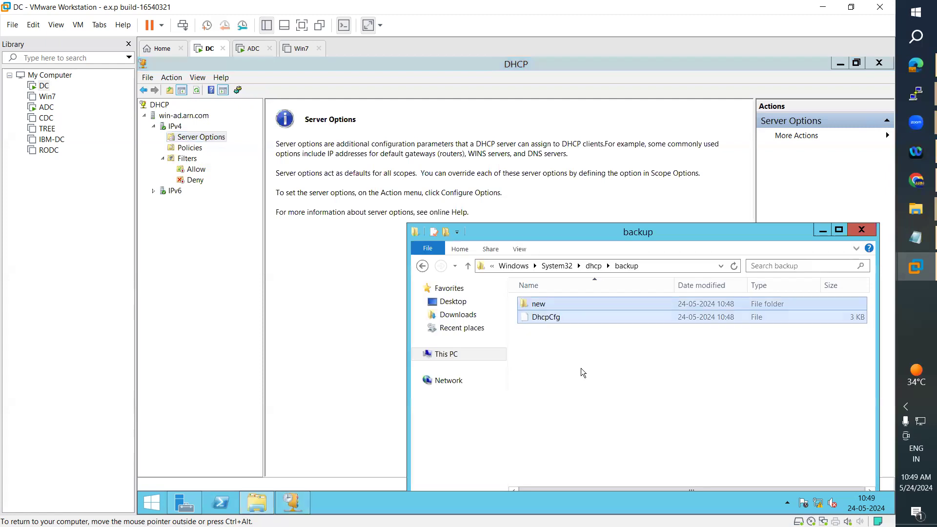
pyautogui.click(583, 373)
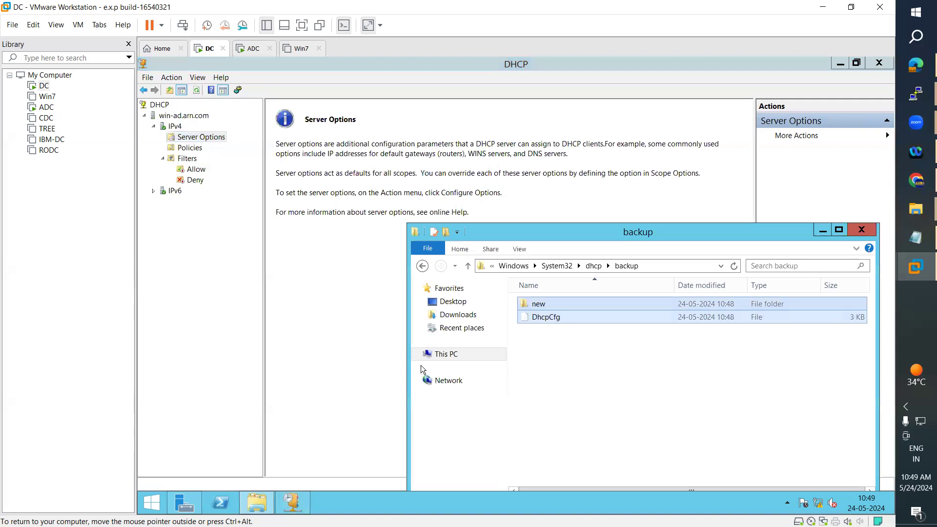
# Restore win-ad.arn.com from the dhcp\backup folder and restart the DHCP service.
pyautogui.rightClick(195, 117)
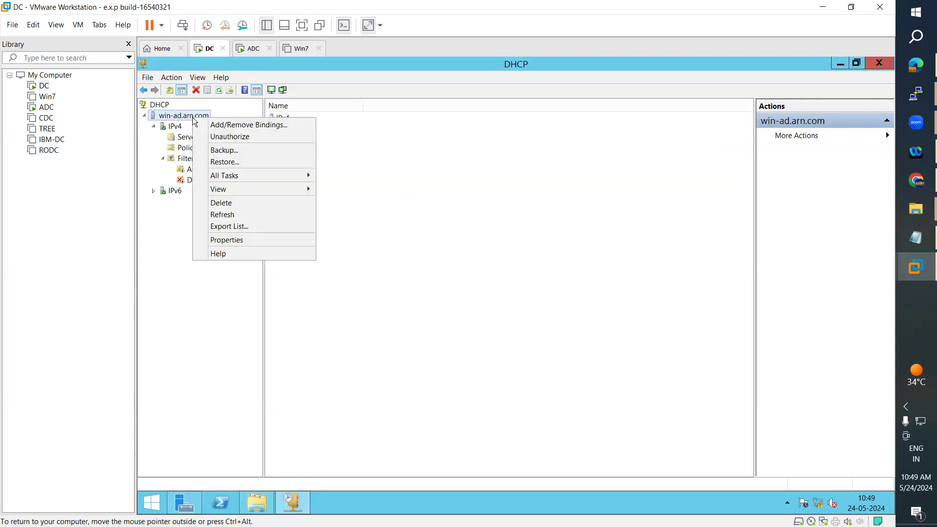
pyautogui.click(213, 163)
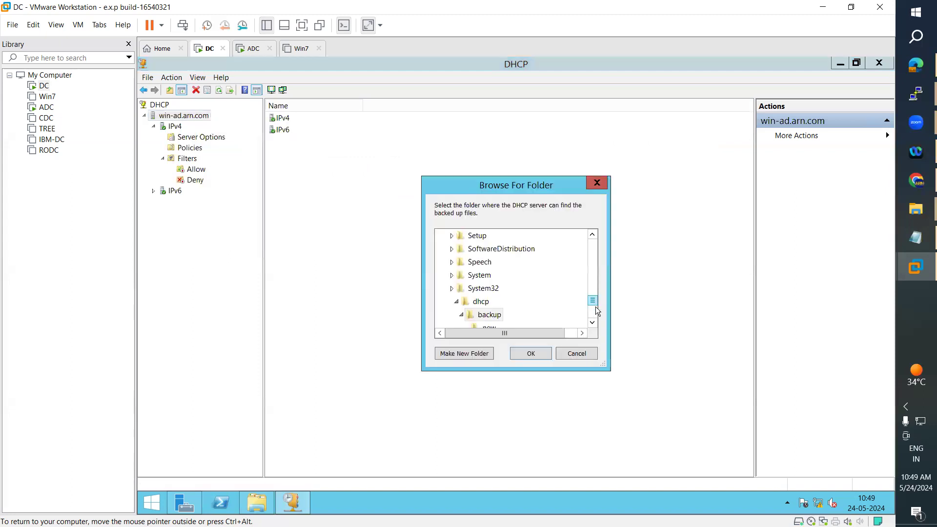
pyautogui.scroll(-2, 596, 307)
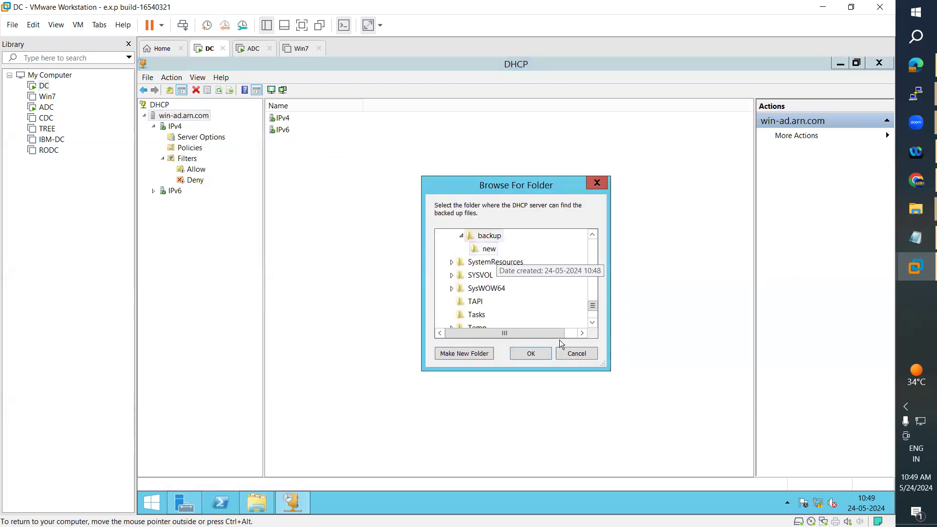
pyautogui.click(538, 353)
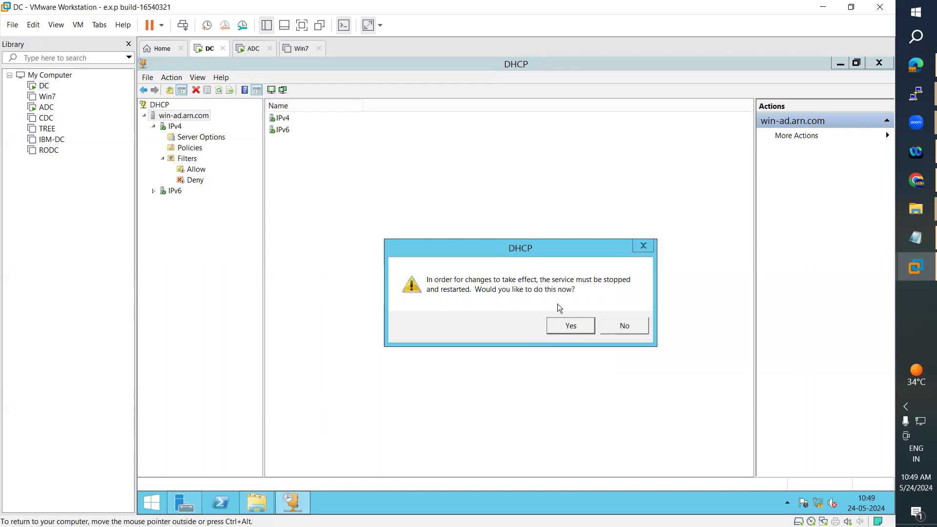
pyautogui.click(570, 330)
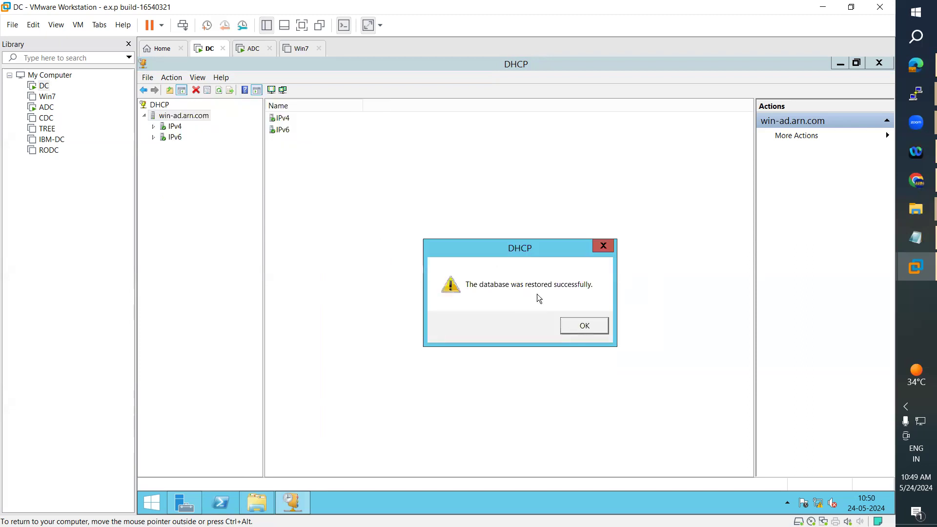
pyautogui.click(566, 331)
# Expand the restored Scope [192.168.223.0] and browse its reservations, options, policies and filters.
pyautogui.click(154, 127)
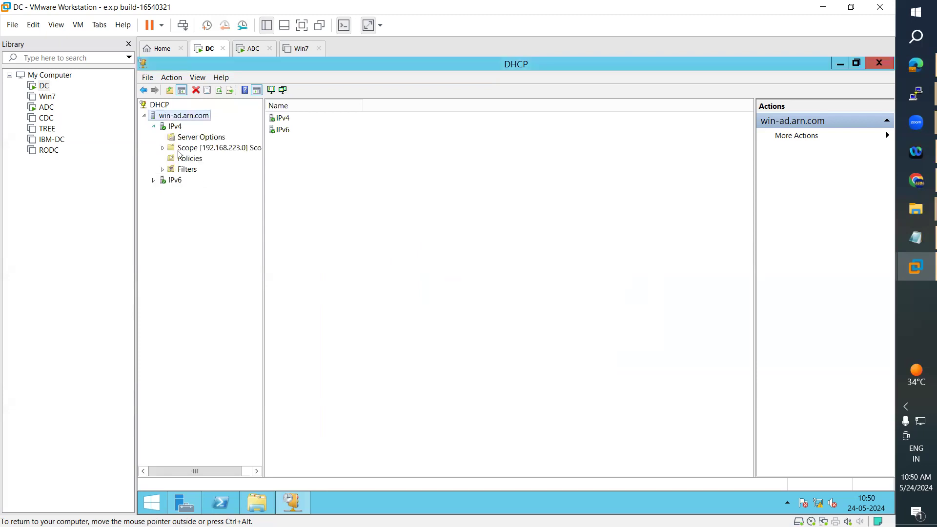
pyautogui.doubleClick(167, 148)
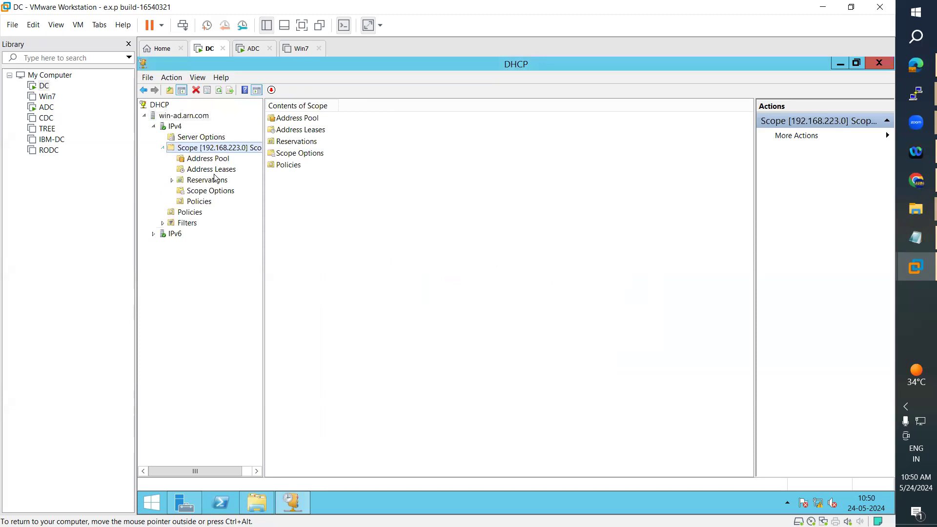
pyautogui.doubleClick(286, 142)
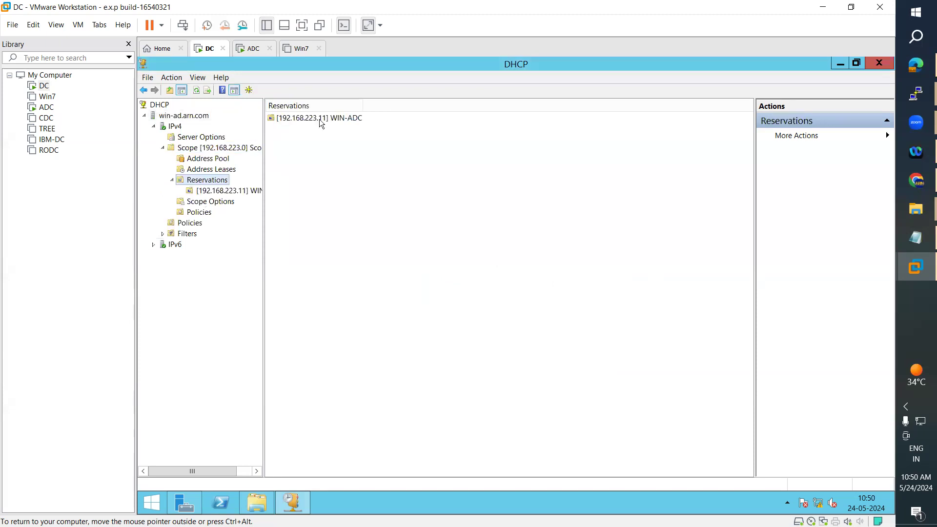
pyautogui.click(209, 201)
pyautogui.click(200, 213)
pyautogui.click(192, 223)
pyautogui.doubleClick(188, 233)
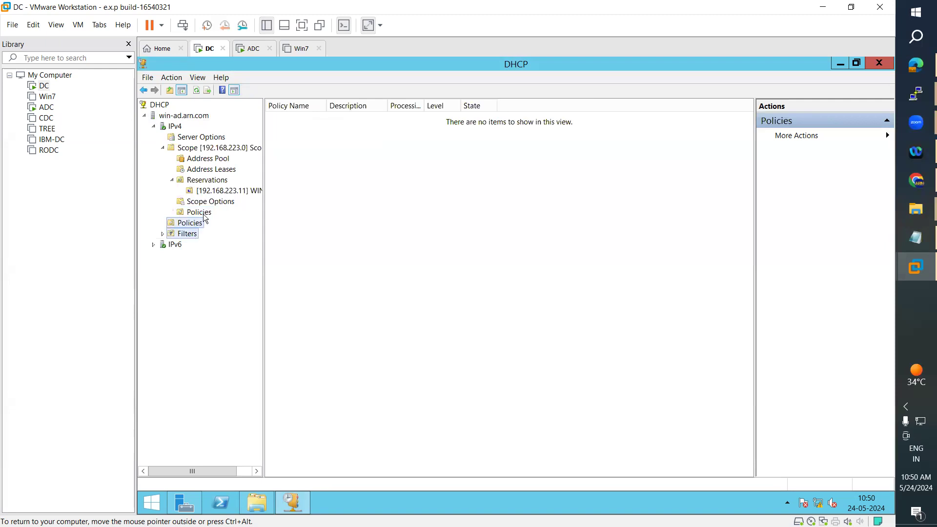
pyautogui.click(212, 170)
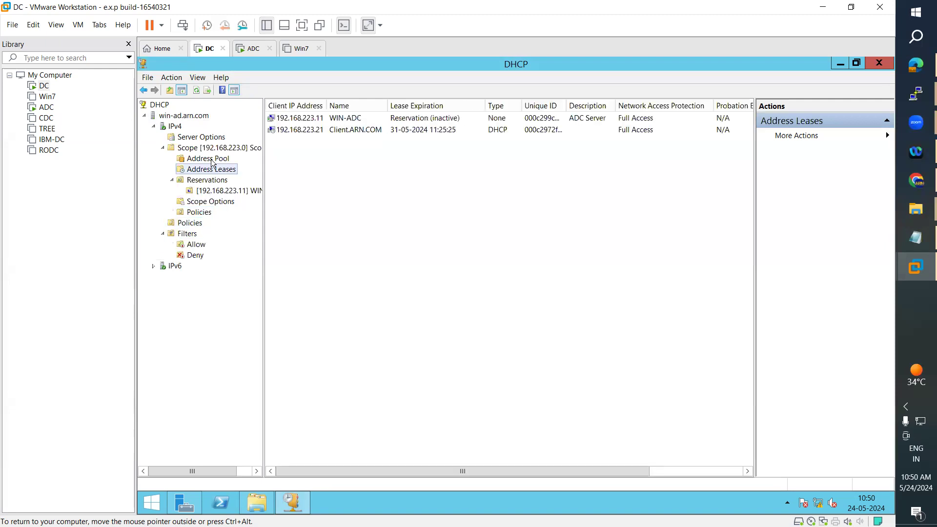
pyautogui.click(212, 160)
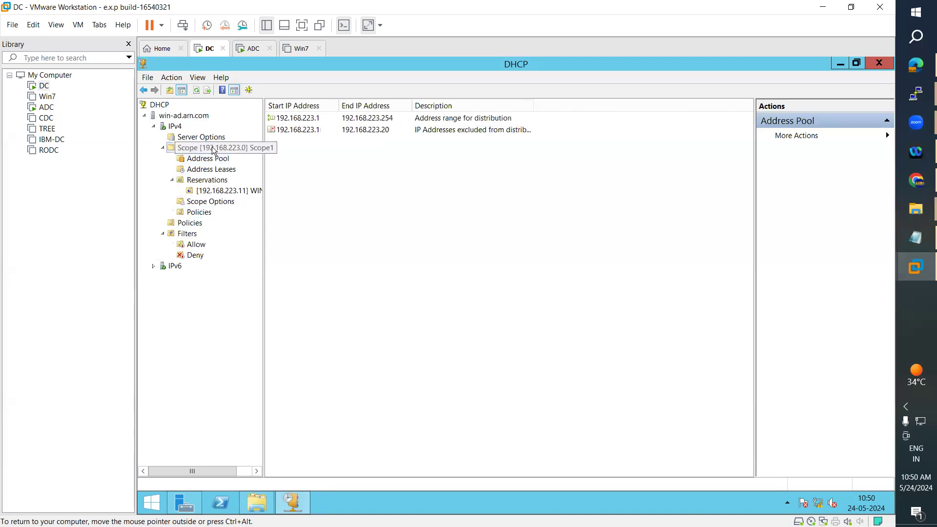
pyautogui.press('Up')
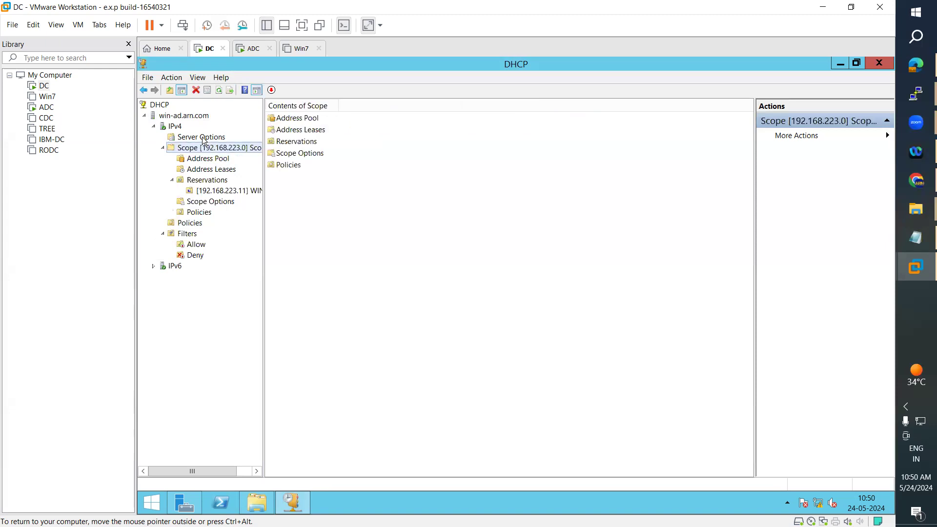
# Check the address pool, leases and WIN-ADC reservation options, then reopen the backup folder.
pyautogui.click(205, 138)
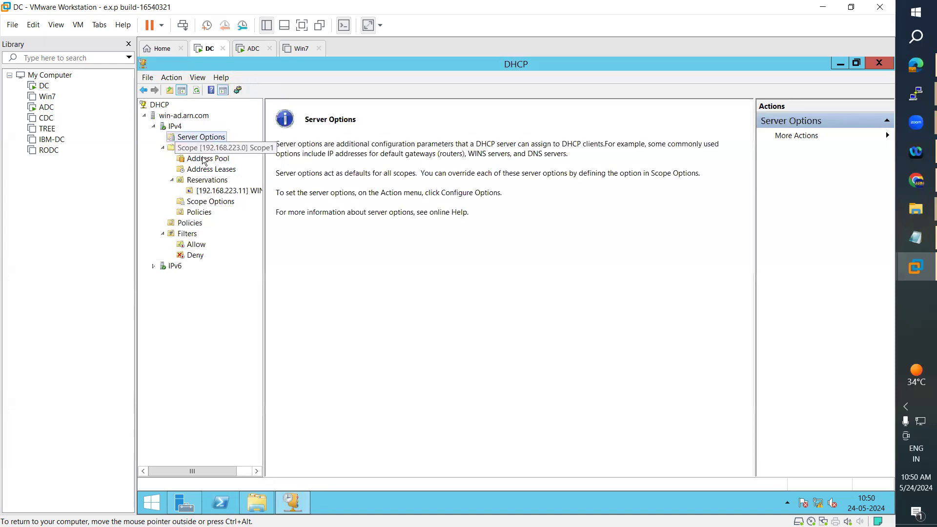
pyautogui.click(204, 151)
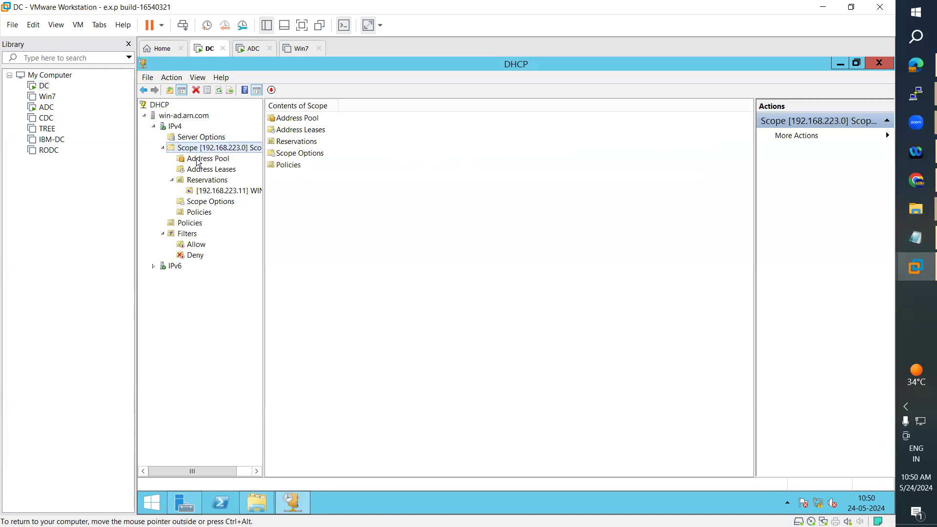
pyautogui.click(198, 160)
pyautogui.click(204, 169)
pyautogui.click(206, 184)
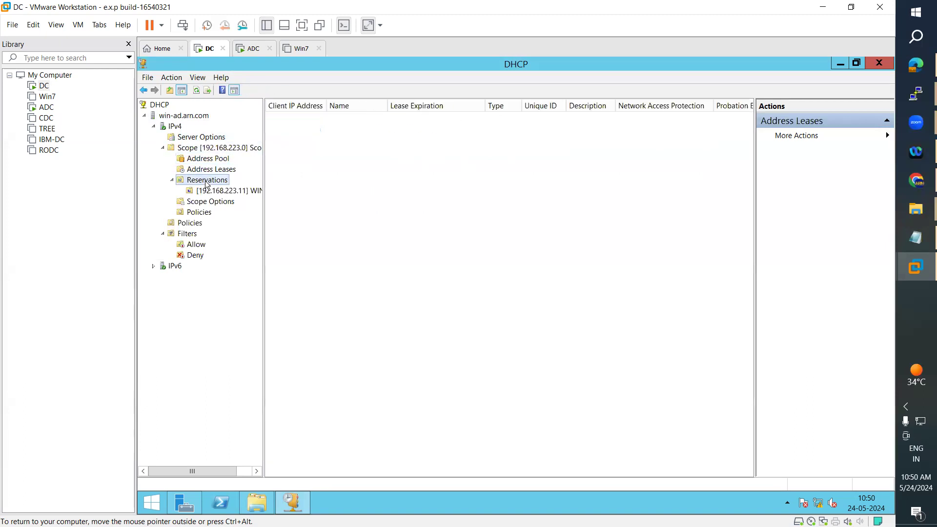
pyautogui.click(233, 191)
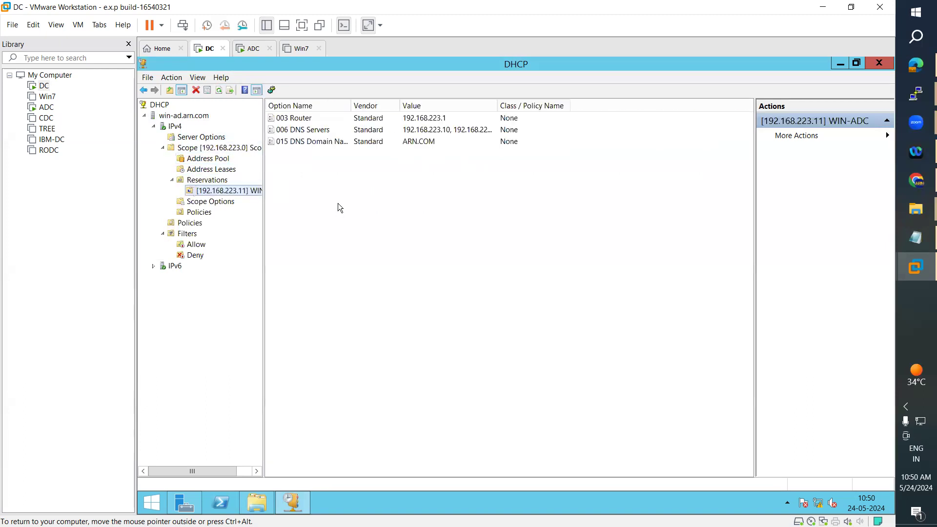
pyautogui.click(257, 503)
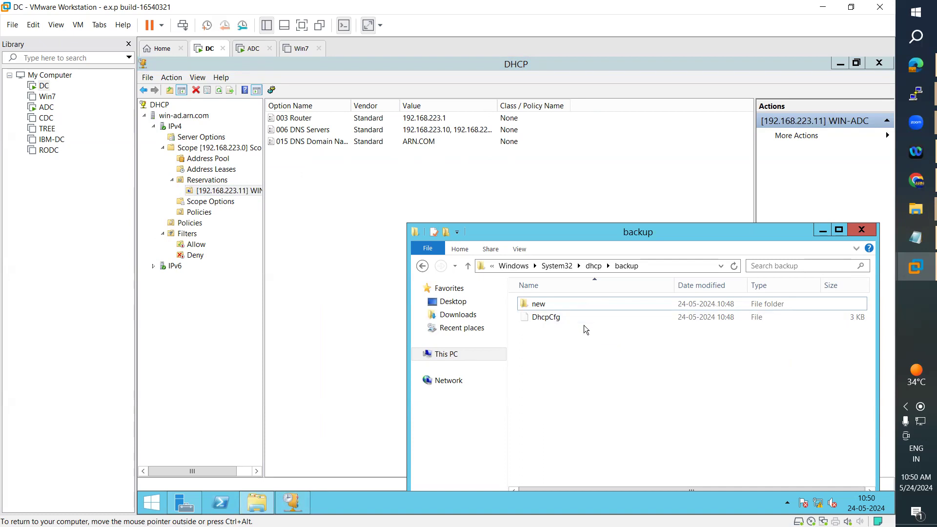
# Navigate File Explorer to This PC > Local Disk (D:), then minimise it.
pyautogui.click(678, 268)
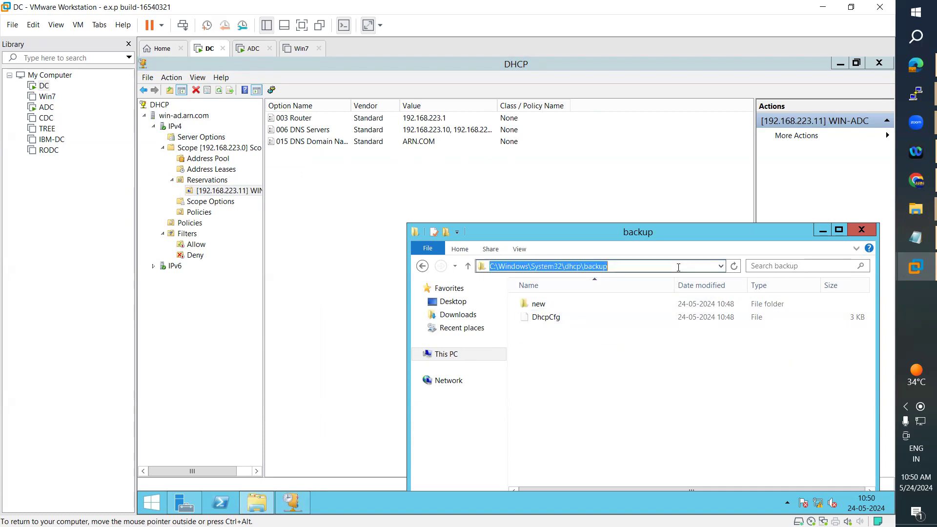
pyautogui.click(459, 358)
pyautogui.doubleClick(726, 445)
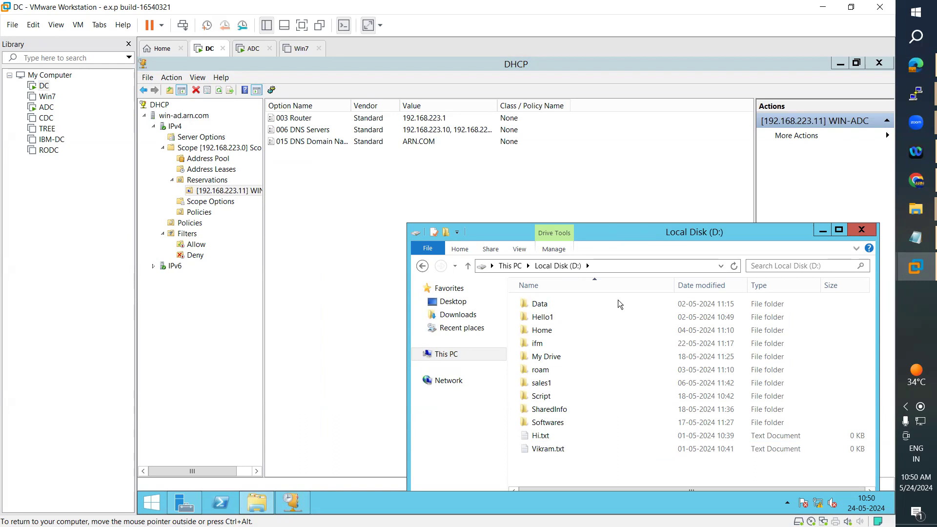
pyautogui.click(824, 229)
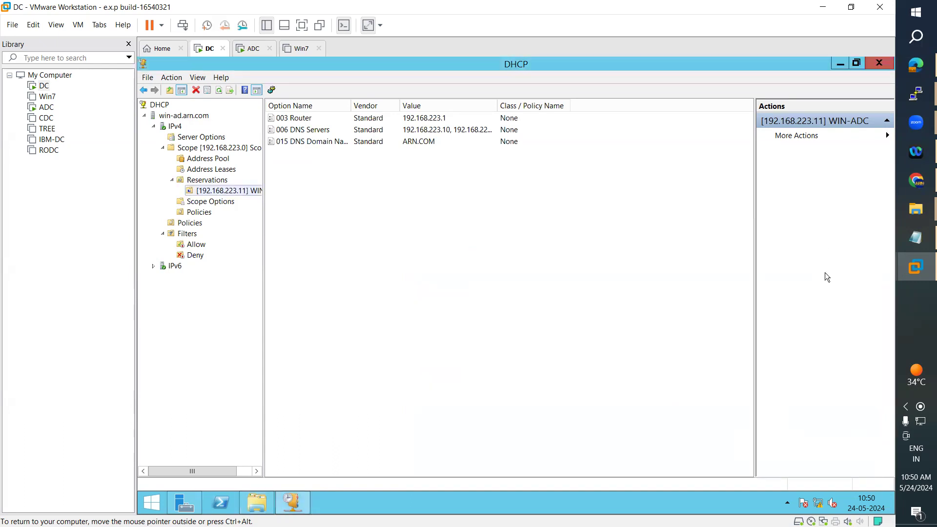
# Highlight 'Configuring DHCP Server Failover.' on line 5 of the DHCP notes, then minimise Notepad.
pyautogui.click(902, 238)
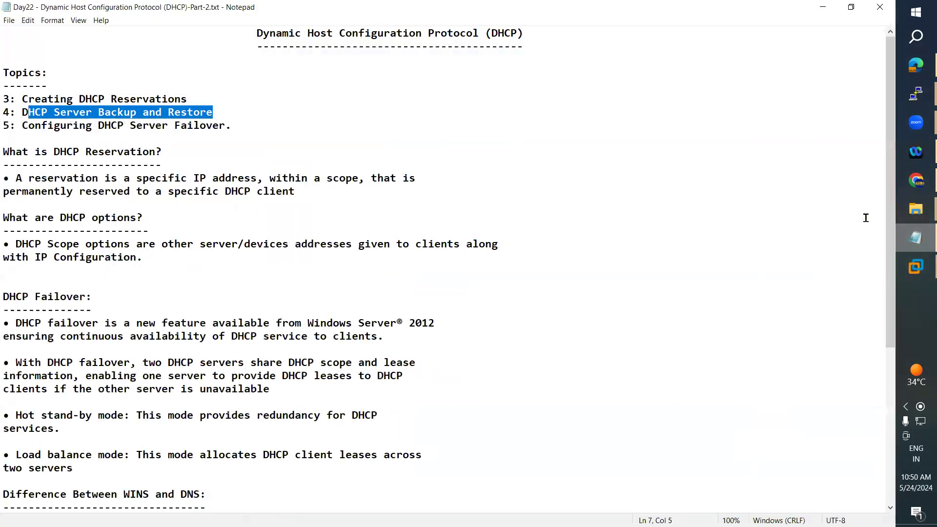
pyautogui.moveTo(253, 126); pyautogui.dragTo(19, 125)
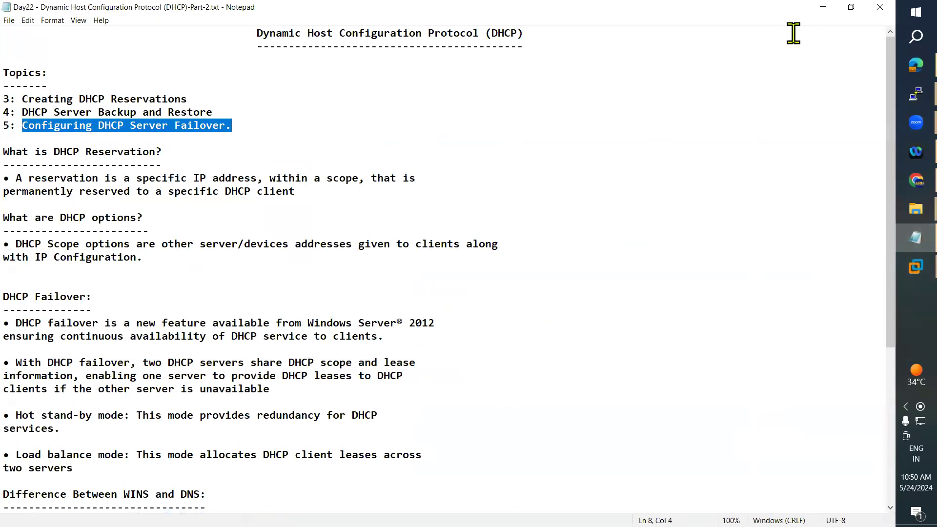
pyautogui.click(823, 8)
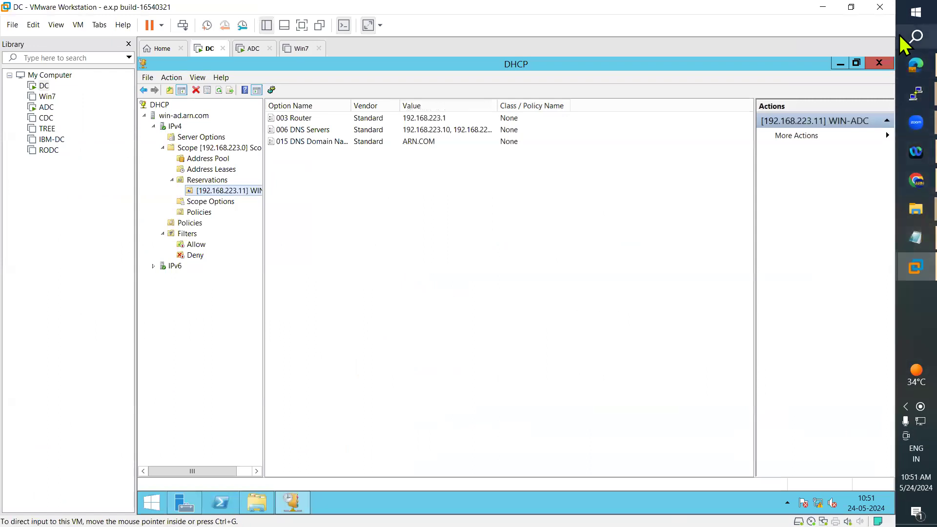
# Launch Miro from the desktop, postpone its update and open the Untitled board with the Azure diagrams.
pyautogui.press('super+d')
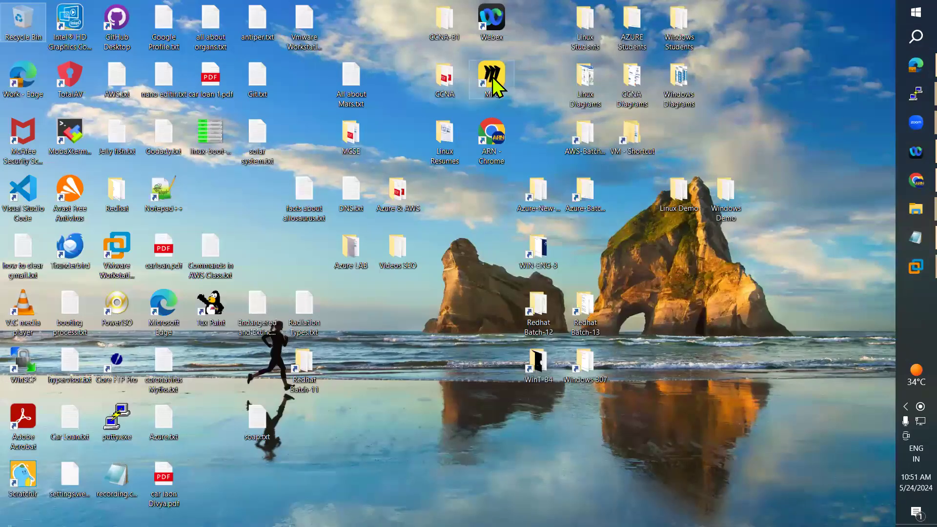
pyautogui.doubleClick(492, 77)
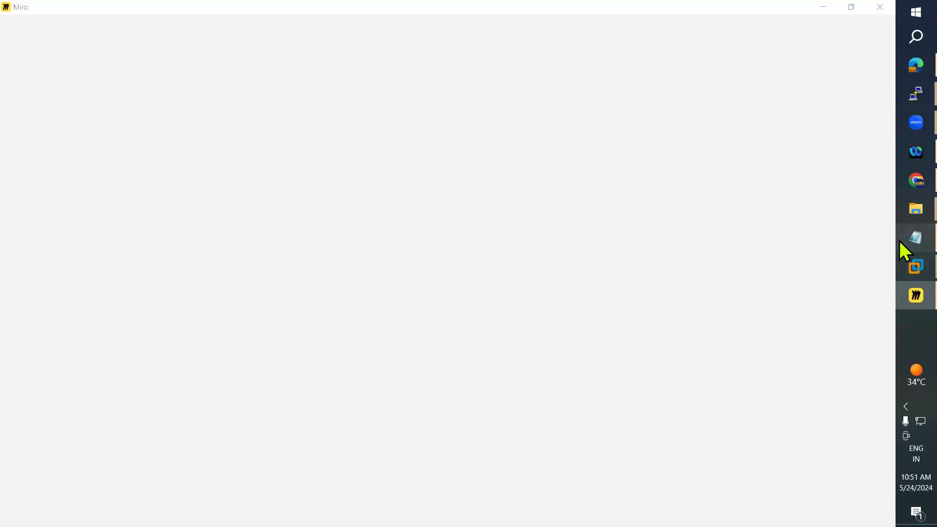
pyautogui.click(916, 239)
pyautogui.click(921, 241)
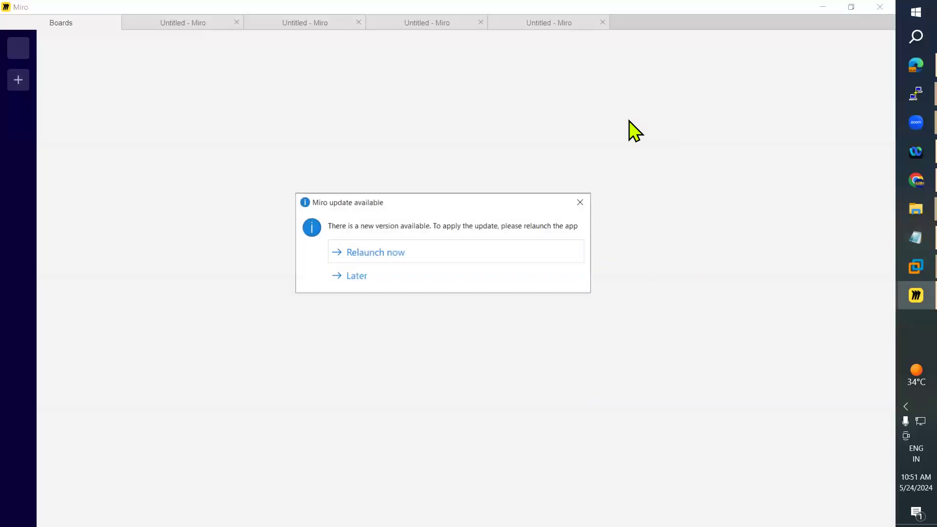
pyautogui.click(378, 278)
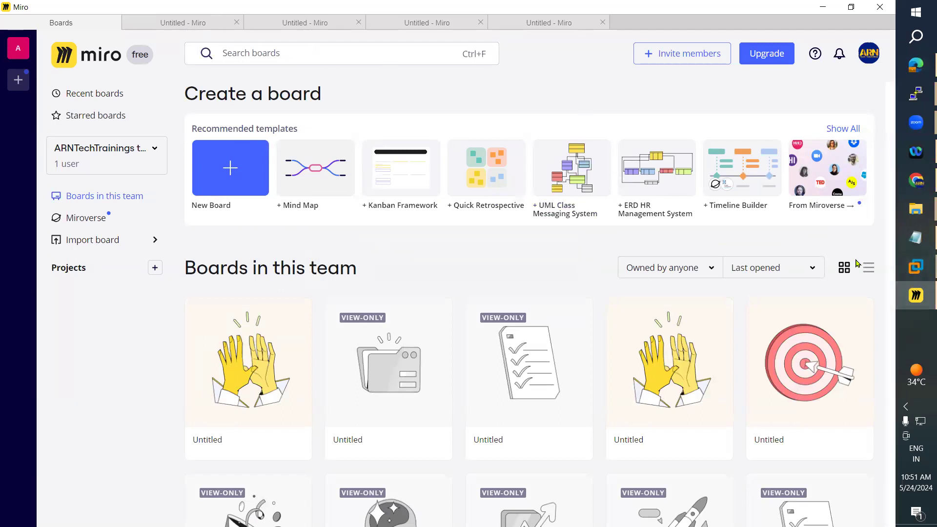
pyautogui.click(900, 271)
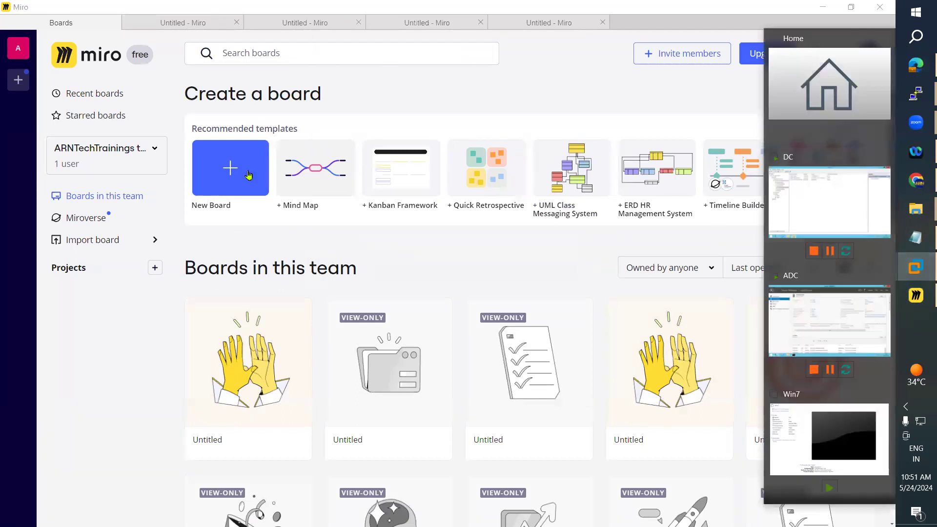
pyautogui.click(195, 24)
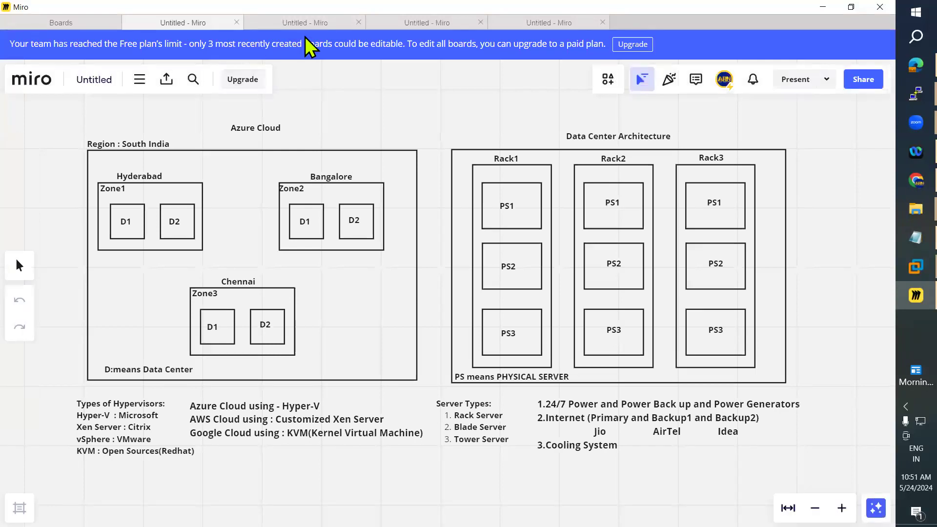
# Switch through the open Miro board tabs to the board holding the DHCP diagrams.
pyautogui.click(315, 25)
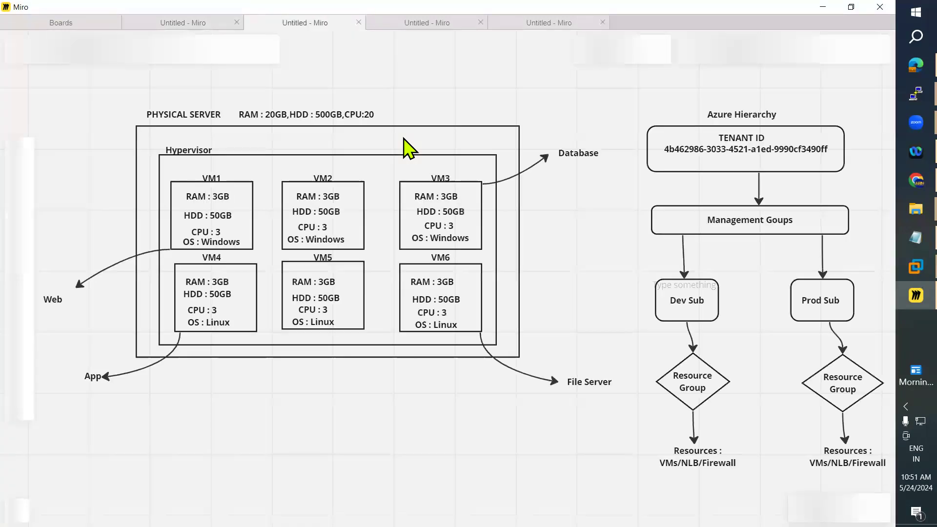
pyautogui.click(521, 25)
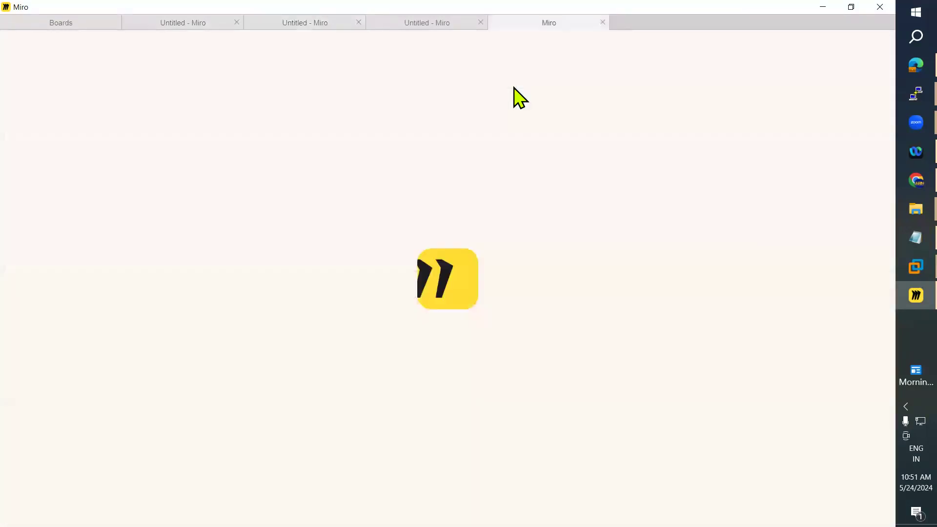
pyautogui.click(421, 25)
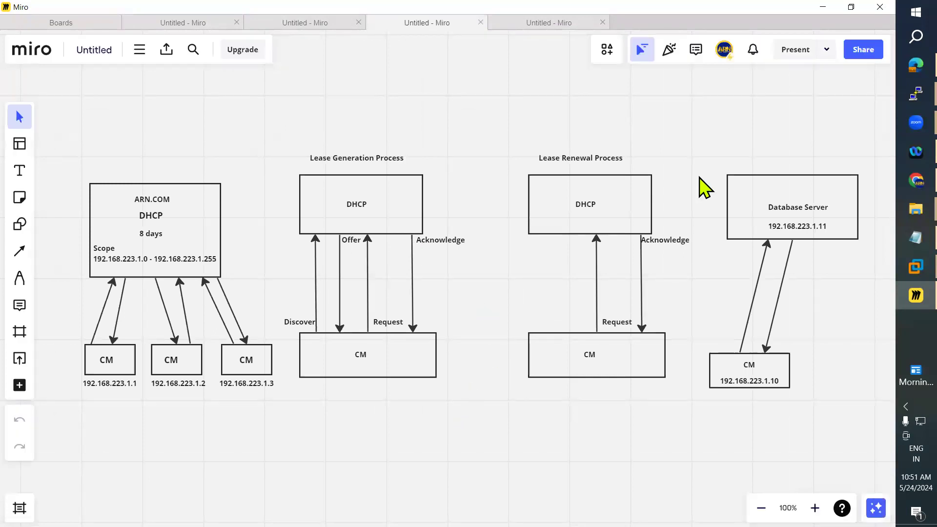
# Delete the Lease Generation, Lease Renewal and Database Server diagrams, keeping the ARN.COM scope diagram.
pyautogui.click(403, 211)
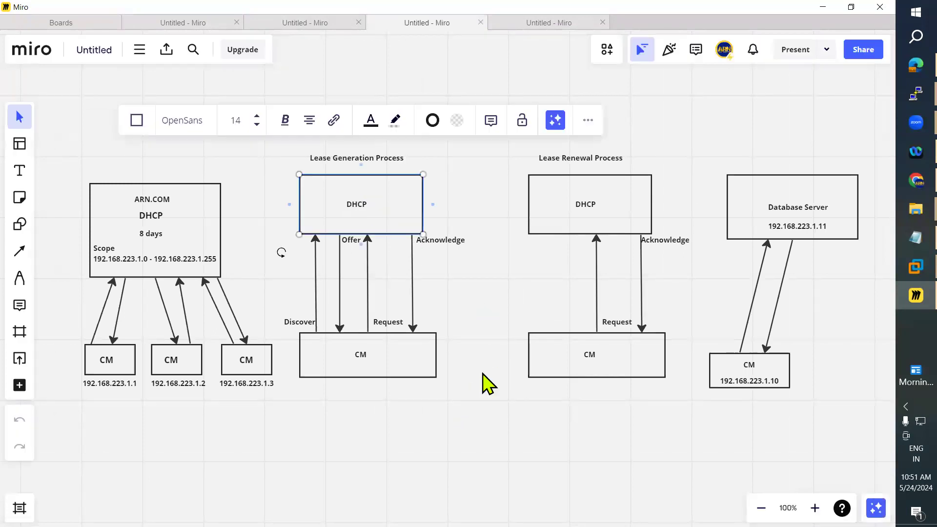
pyautogui.moveTo(277, 125); pyautogui.dragTo(493, 334)
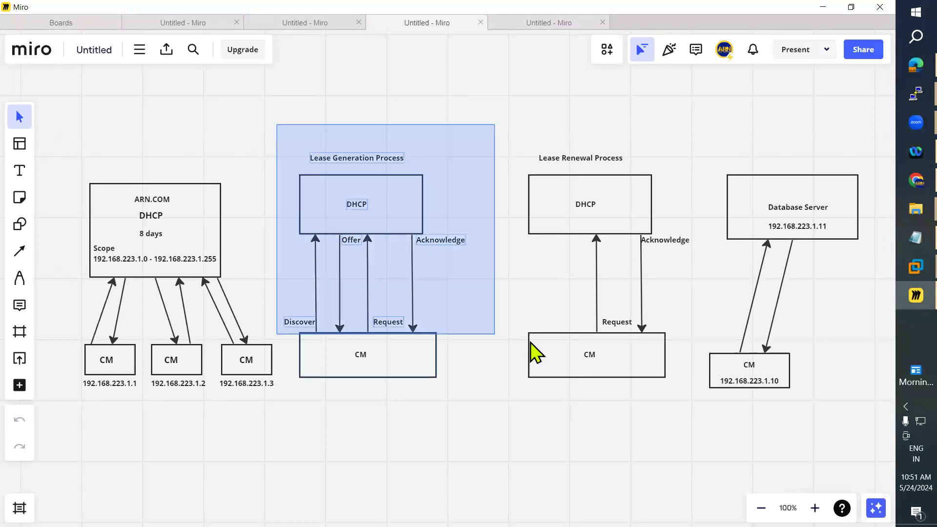
pyautogui.moveTo(804, 379); pyautogui.dragTo(847, 412)
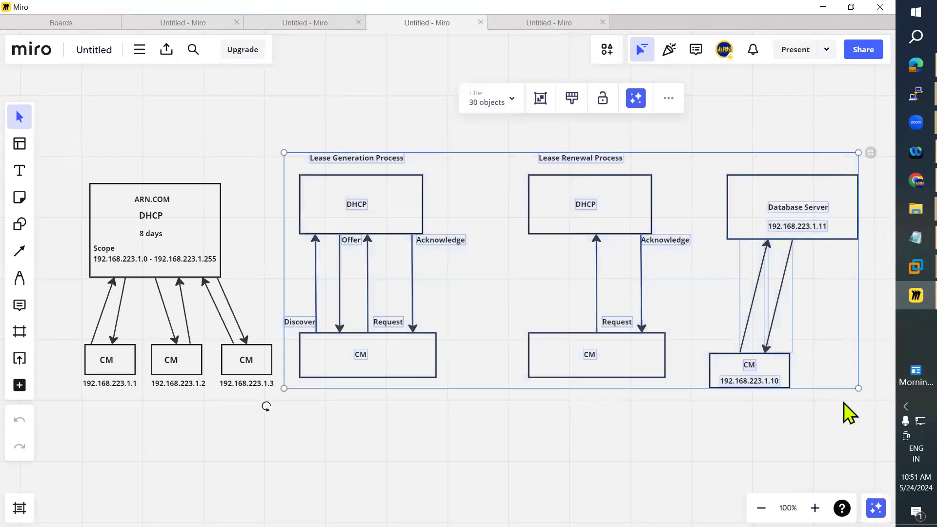
pyautogui.press('Delete')
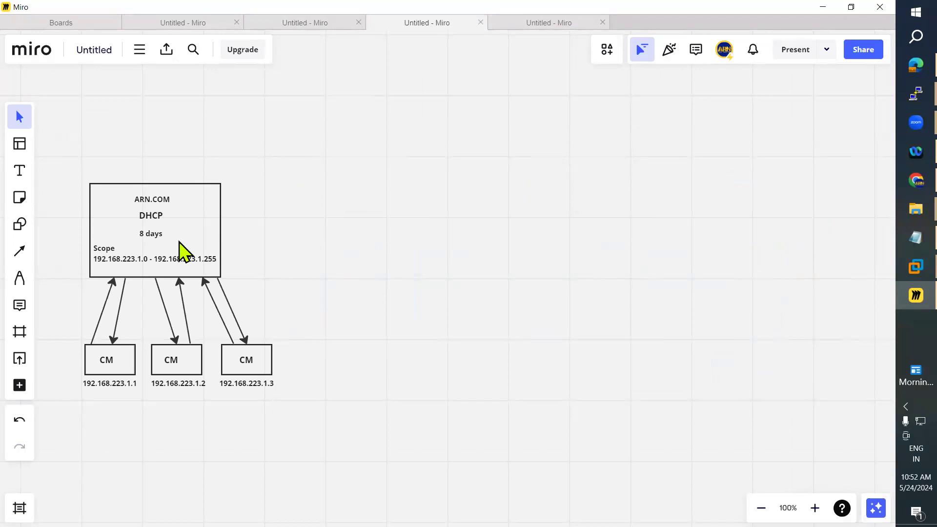
# Draw two straight connector lines corner to corner across the ARN.COM DHCP box, forming an X.
pyautogui.click(21, 251)
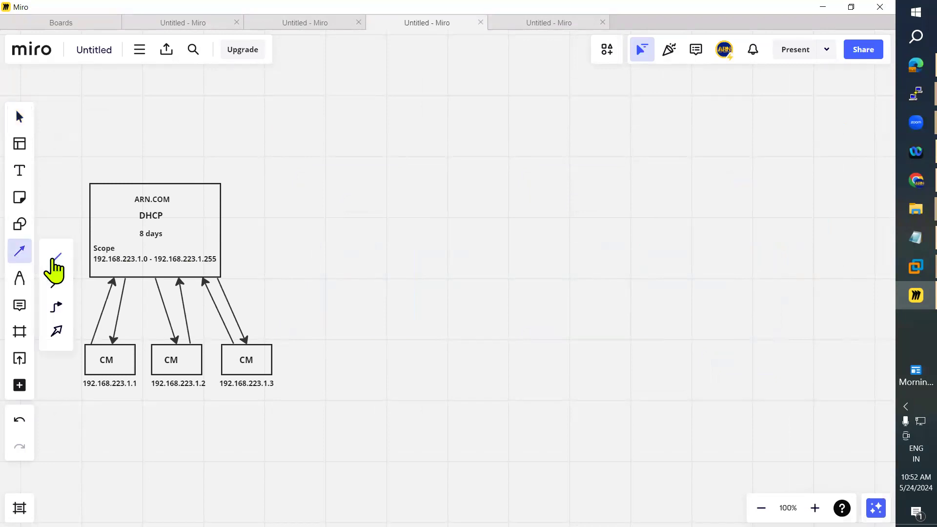
pyautogui.moveTo(128, 243); pyautogui.dragTo(93, 269)
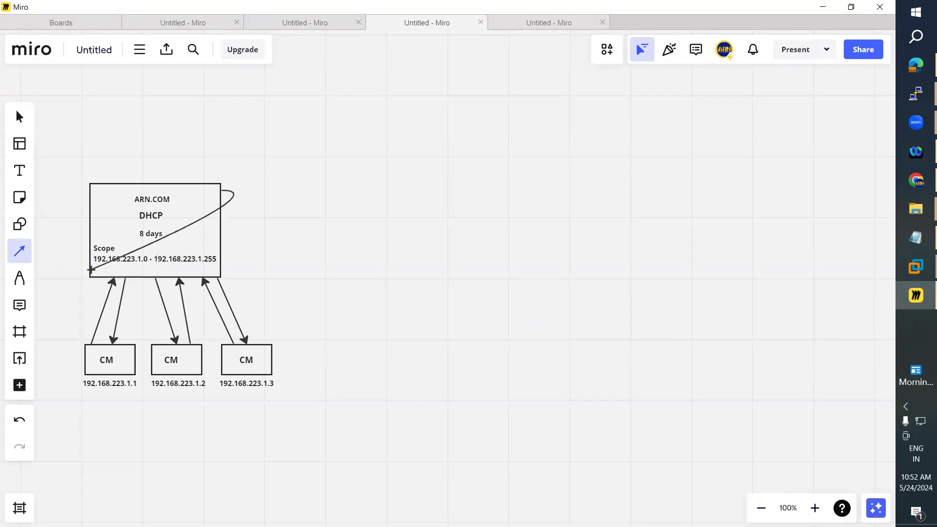
pyautogui.click(145, 141)
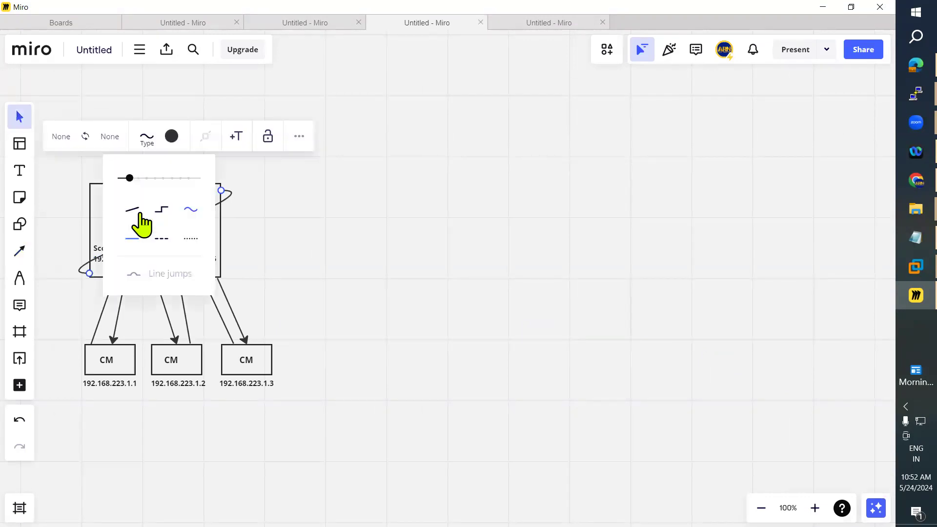
pyautogui.click(131, 210)
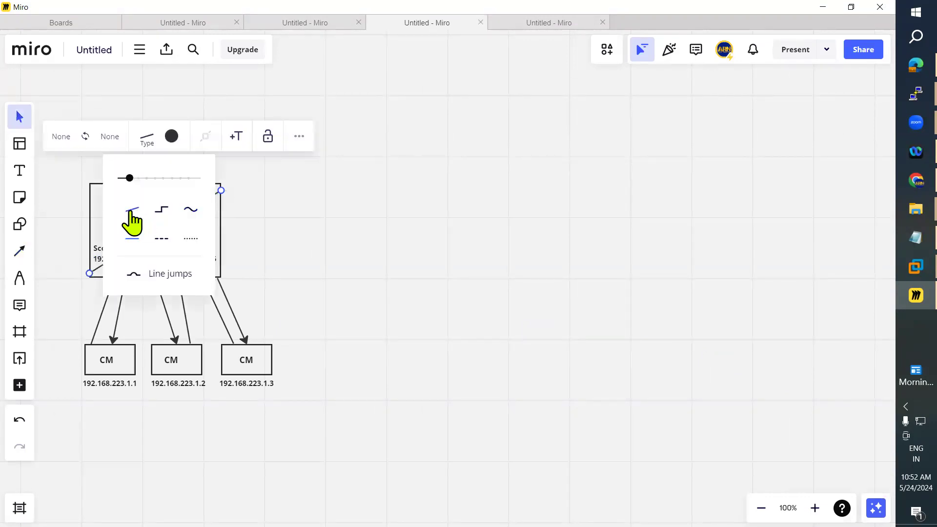
pyautogui.click(20, 251)
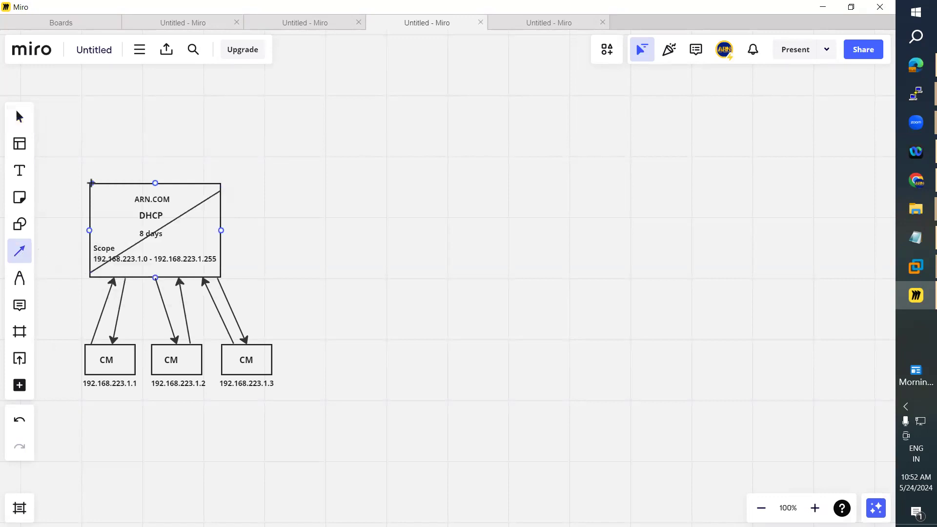
pyautogui.moveTo(211, 249); pyautogui.dragTo(219, 275)
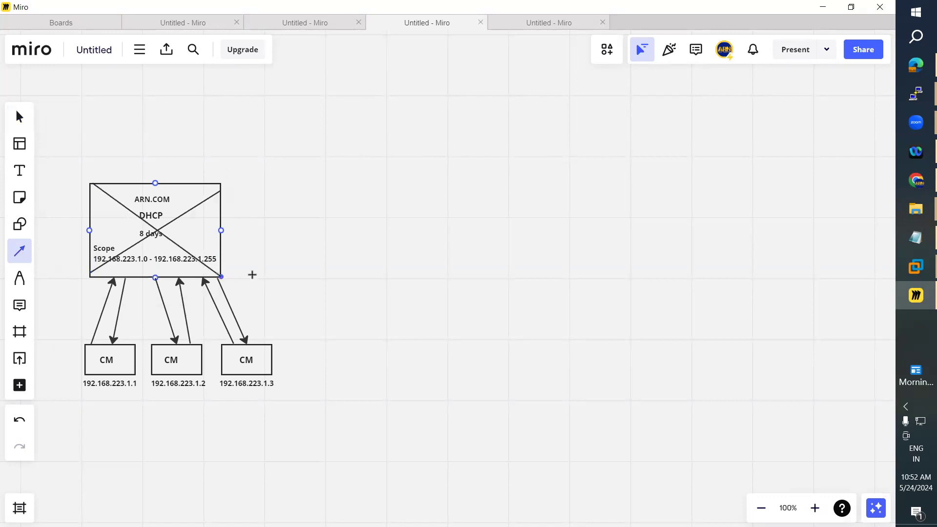
pyautogui.press('Escape')
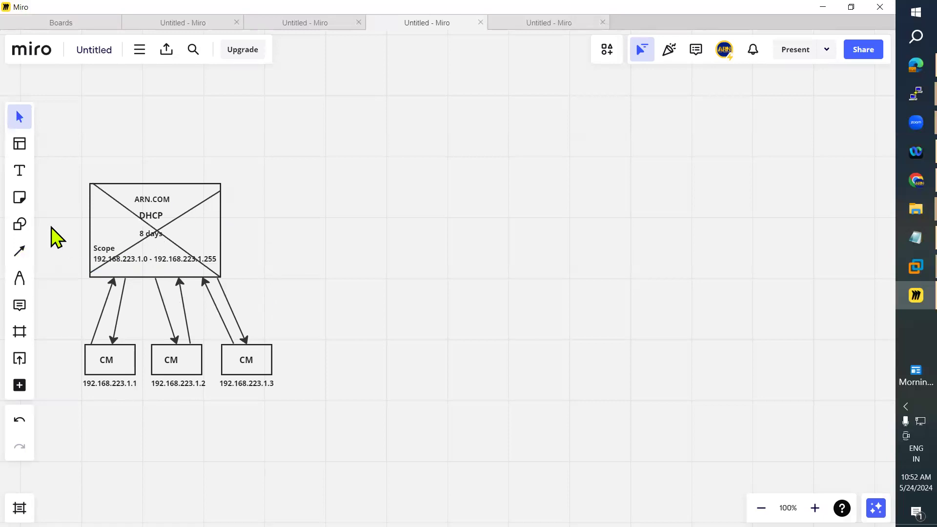
# Paste a copy of the crossed-out DHCP box and move it right, level with the original.
pyautogui.click(19, 225)
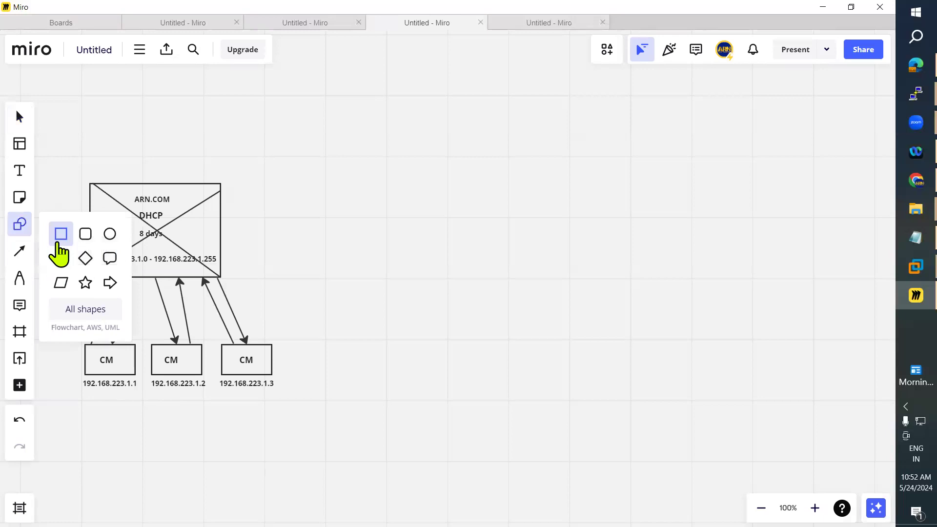
pyautogui.click(60, 233)
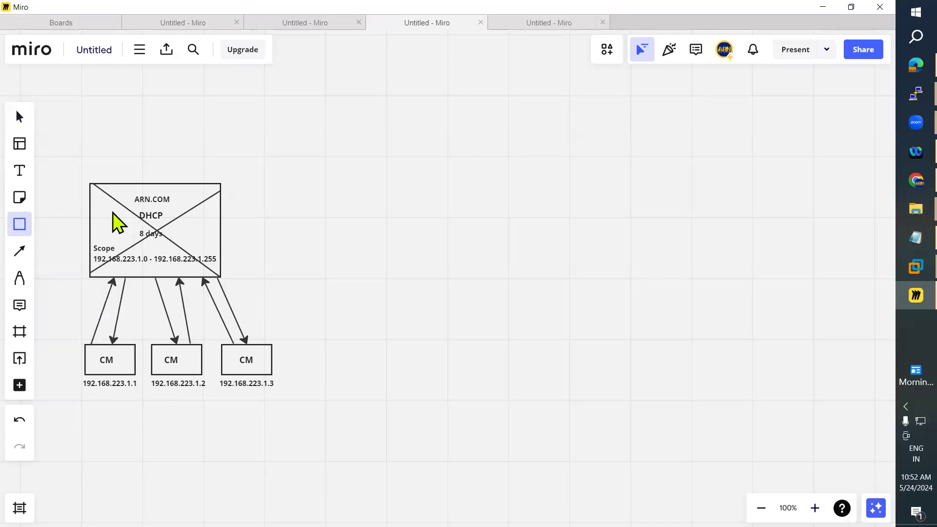
pyautogui.click(20, 224)
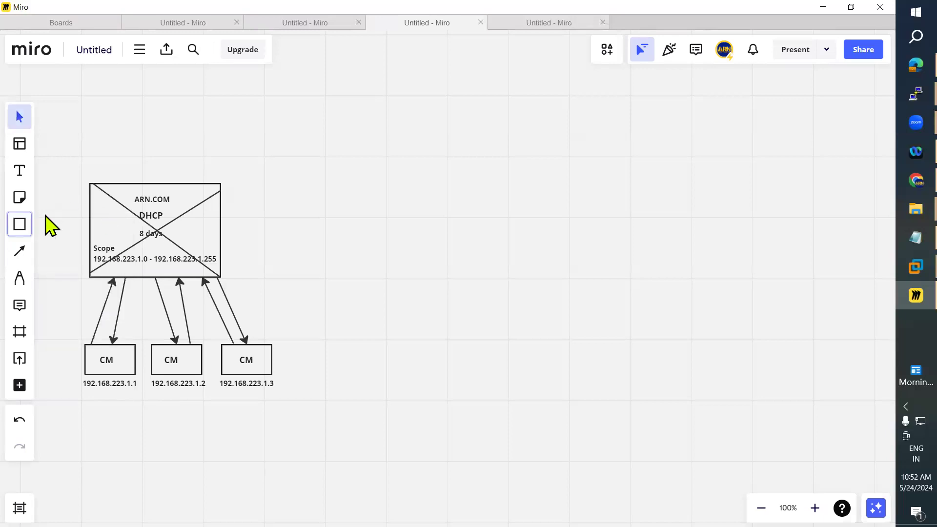
pyautogui.click(93, 224)
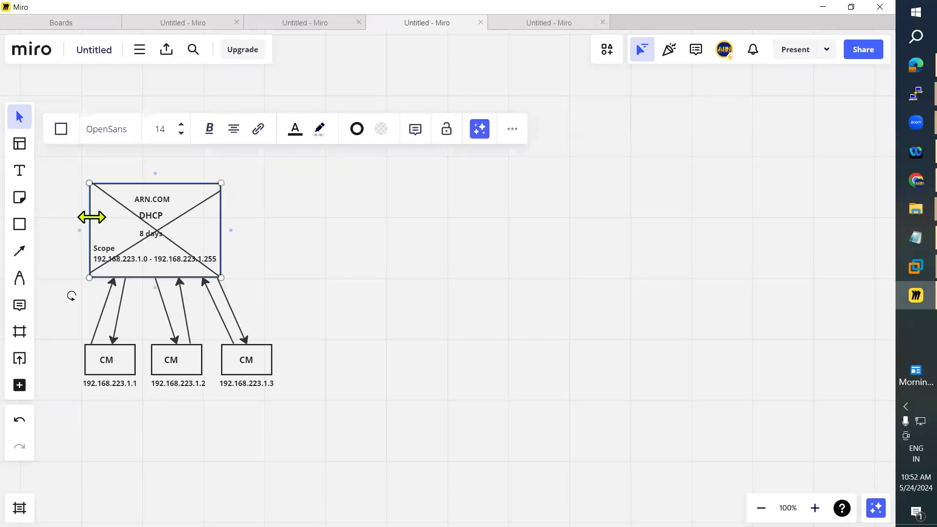
pyautogui.hotkey('ctrl', 'v')
pyautogui.moveTo(140, 226); pyautogui.dragTo(431, 235)
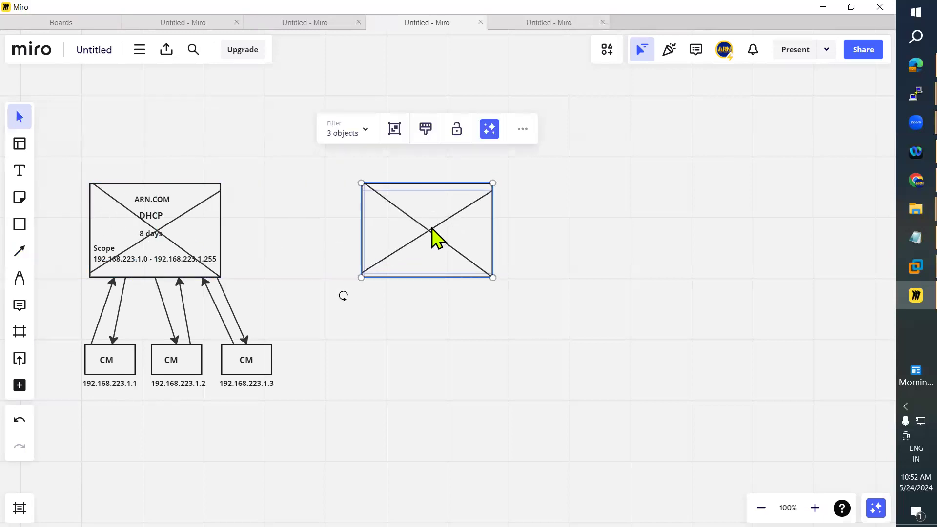
pyautogui.click(499, 347)
# Remove both diagonal lines from the copied box, undoing an accidental delete of the whole copy.
pyautogui.click(464, 257)
pyautogui.press('Delete')
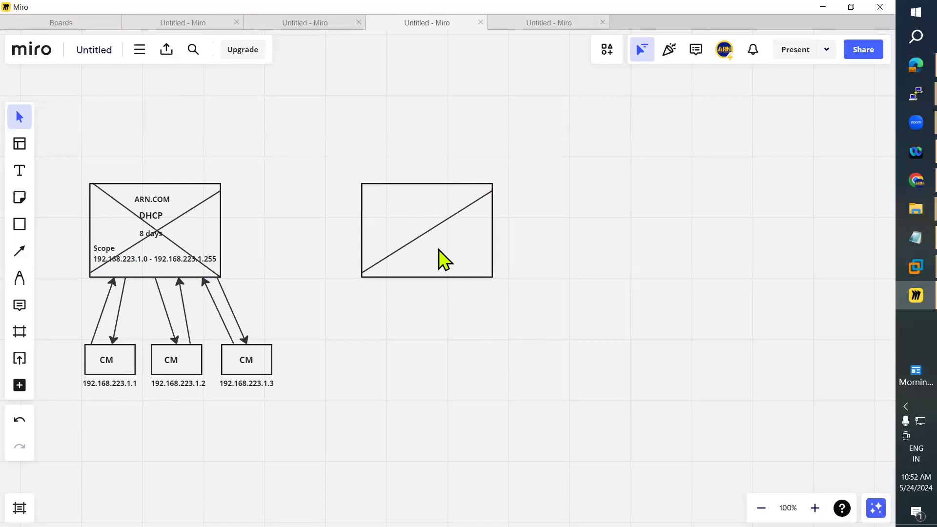
pyautogui.click(410, 247)
pyautogui.press('Delete')
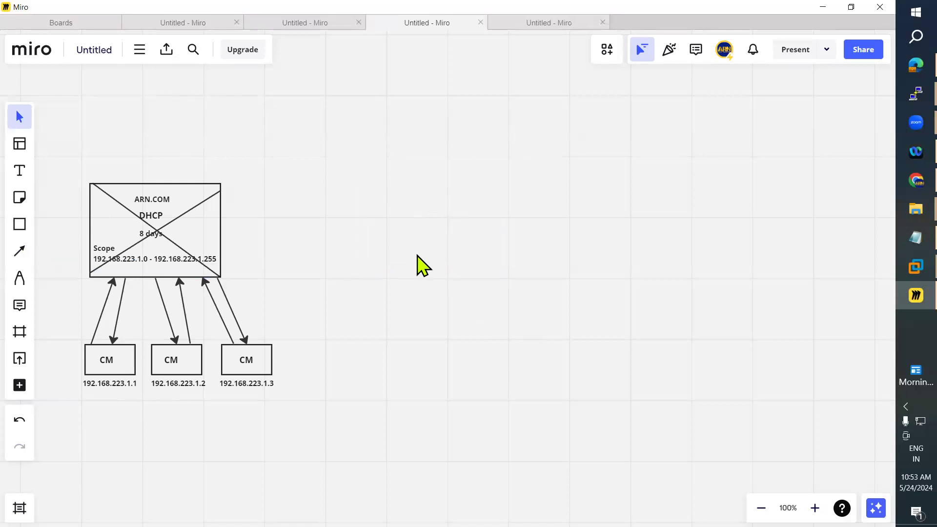
pyautogui.hotkey('ctrl', 'z')
pyautogui.click(419, 239)
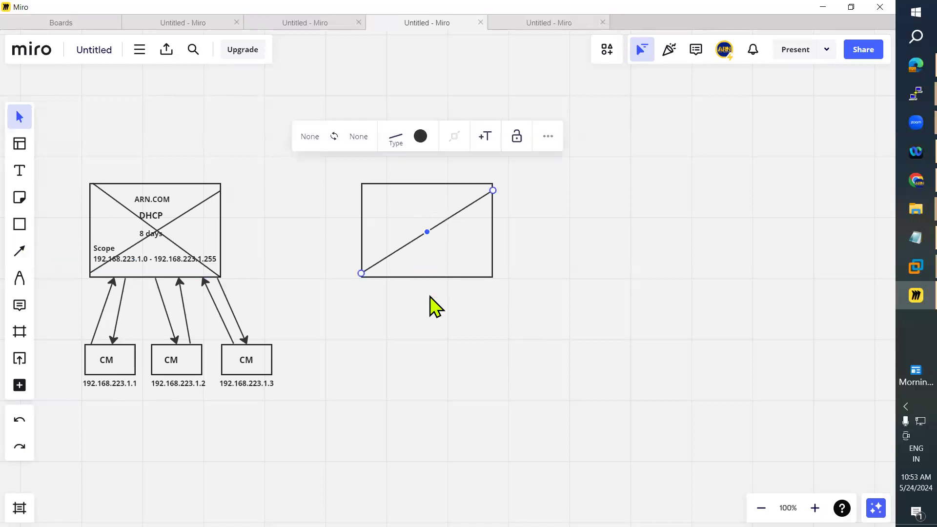
pyautogui.press('Delete')
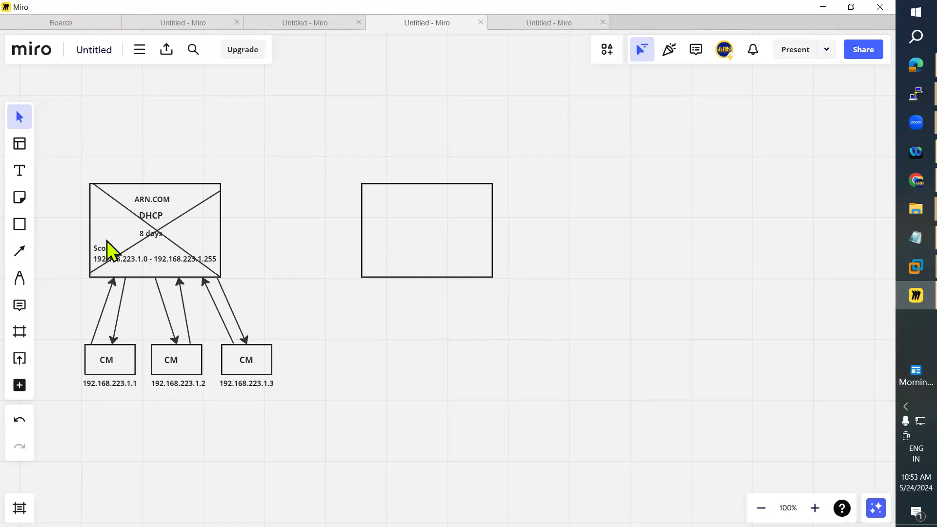
# Nudge the now-empty rectangle slightly further right beside the DHCP box.
pyautogui.click(153, 236)
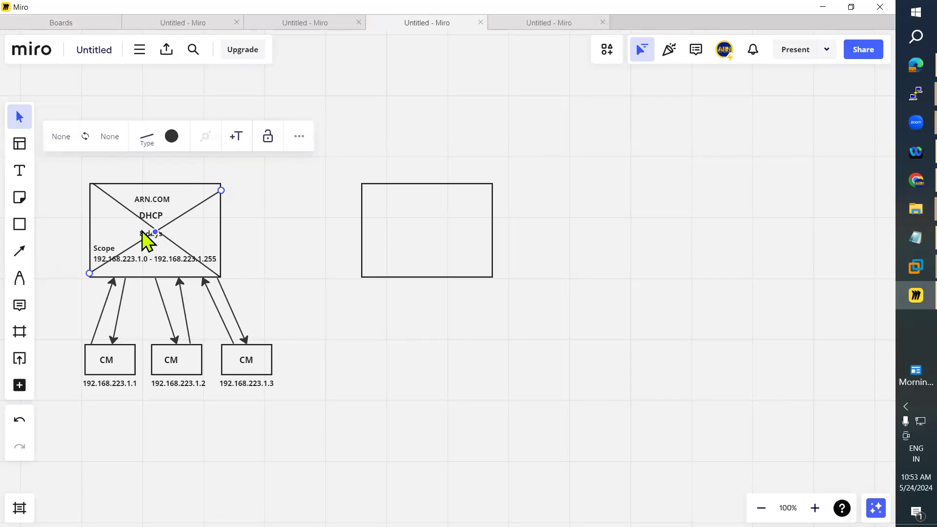
pyautogui.click(139, 231)
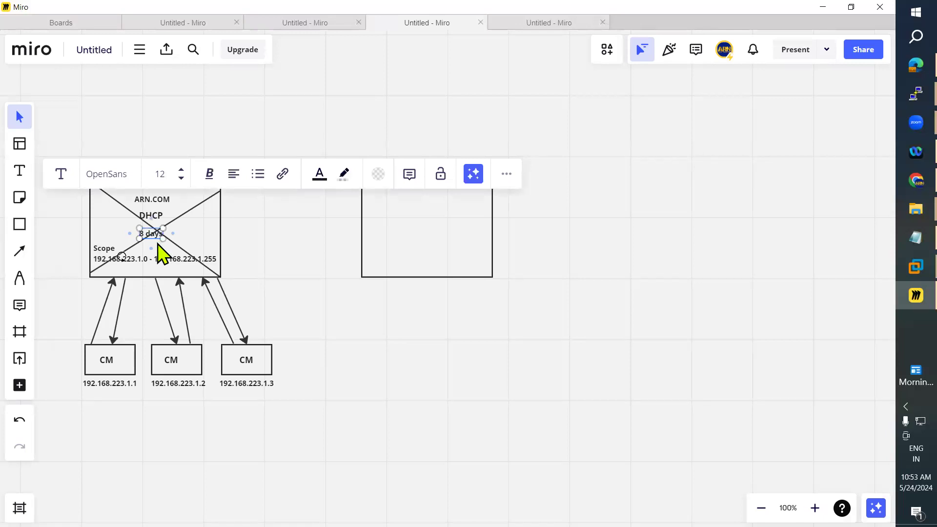
pyautogui.click(61, 246)
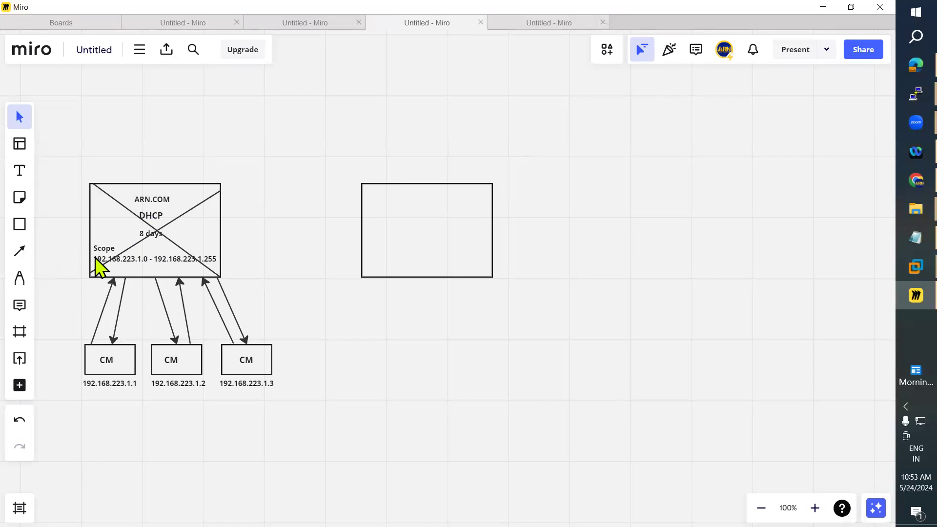
pyautogui.moveTo(454, 238); pyautogui.dragTo(457, 242)
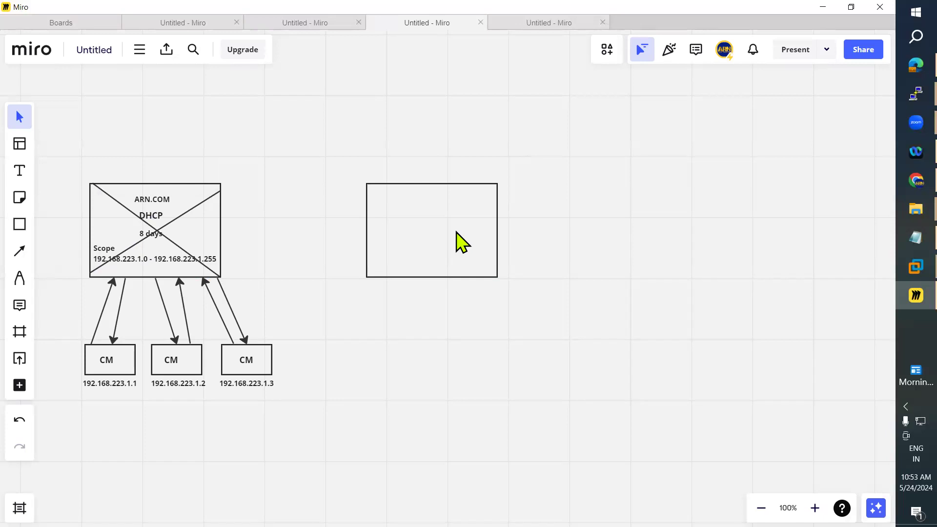
pyautogui.moveTo(456, 232); pyautogui.dragTo(469, 231)
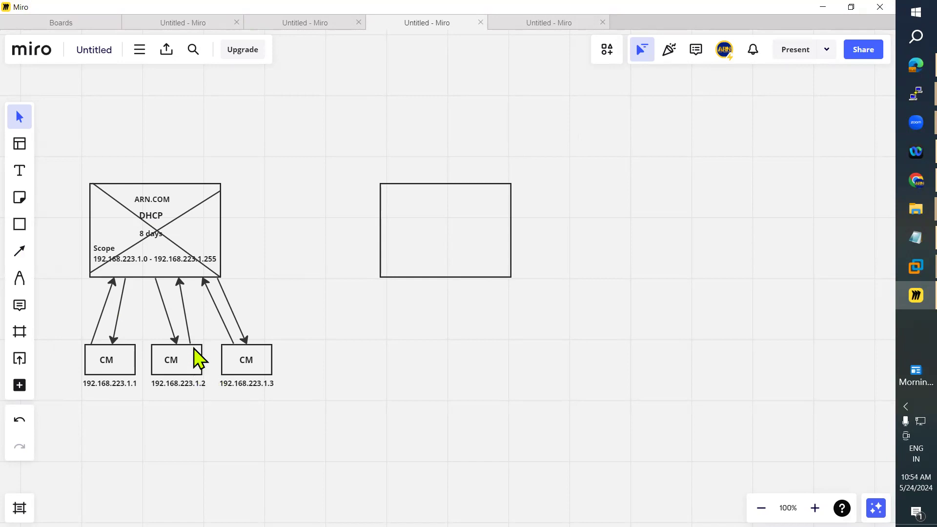
# Replace the plain connector with an arrowed line from the DHCP box to the empty rectangle.
pyautogui.click(20, 252)
pyautogui.moveTo(222, 229); pyautogui.dragTo(380, 230)
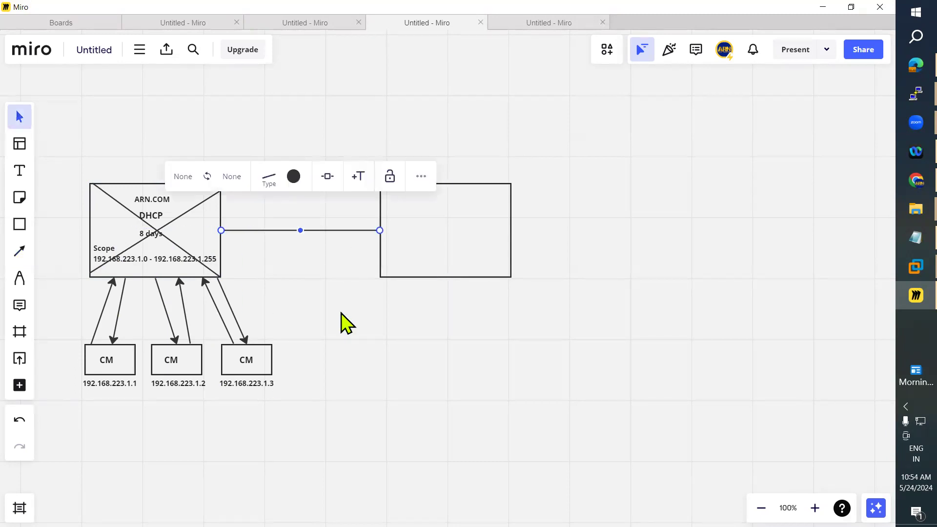
pyautogui.press('Delete')
pyautogui.click(19, 252)
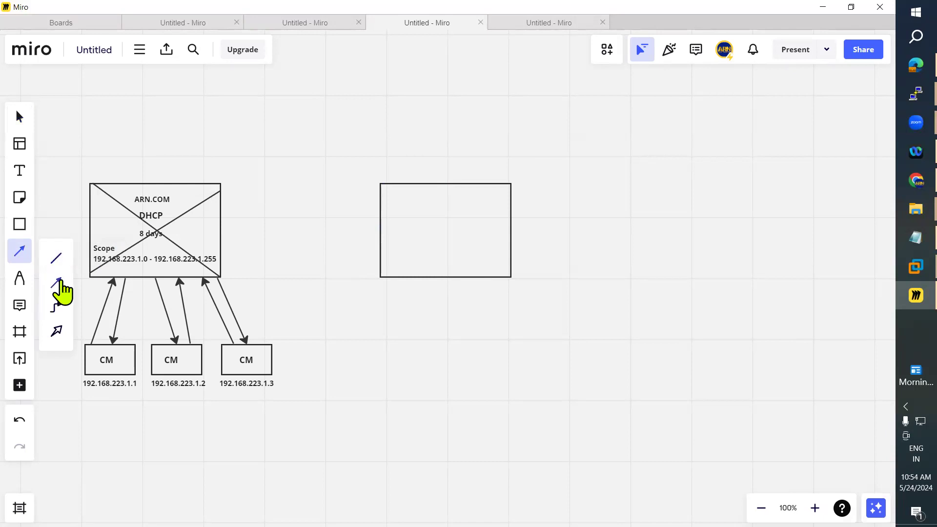
pyautogui.click(57, 283)
pyautogui.moveTo(223, 227); pyautogui.dragTo(224, 251)
pyautogui.click(20, 251)
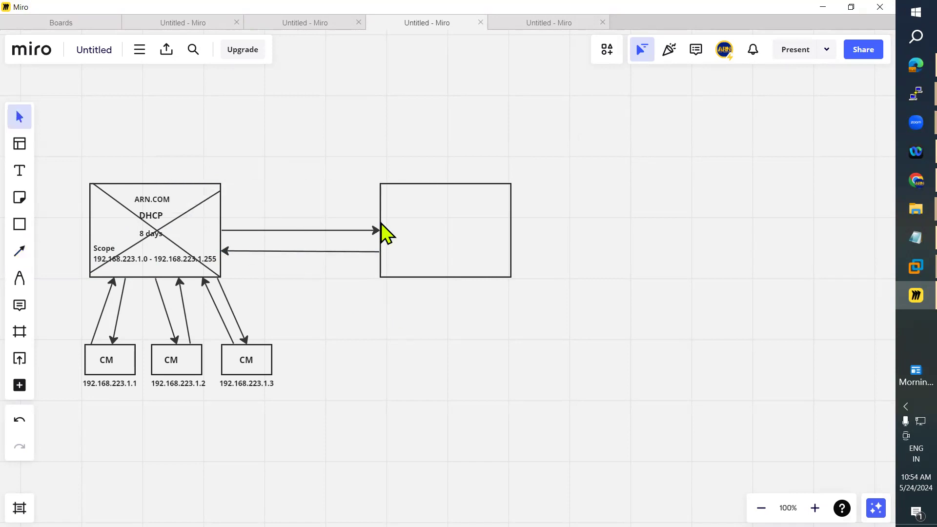
# Add a 'DHCP' text label inside the right rectangle and centre it.
pyautogui.click(26, 172)
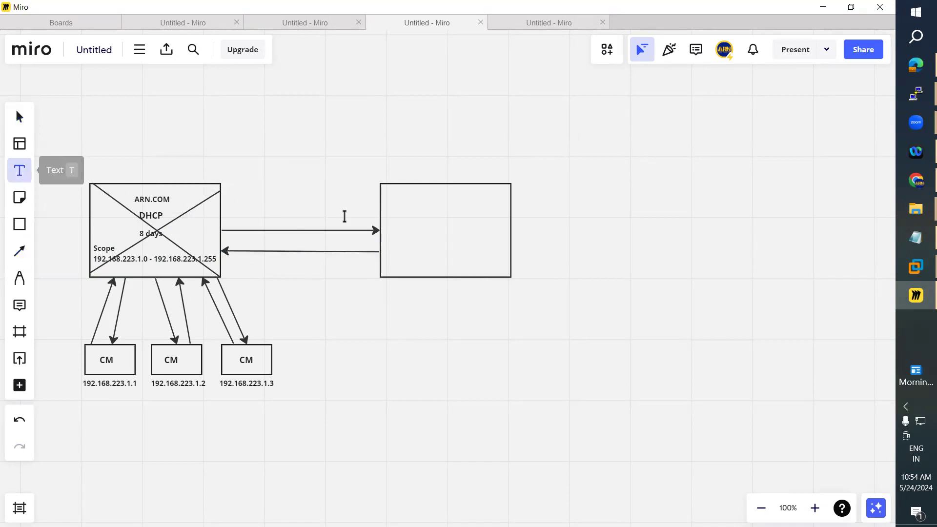
pyautogui.click(412, 215)
pyautogui.write('DH')
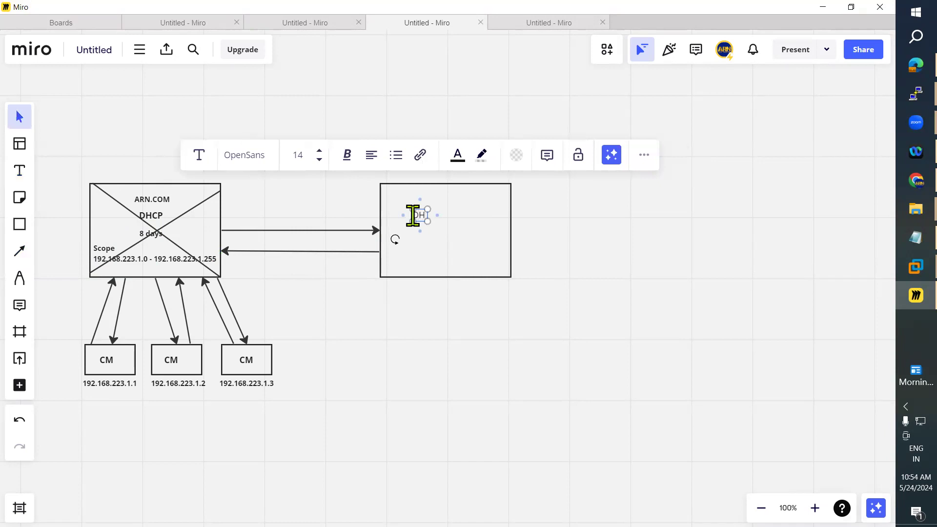
pyautogui.write('CP')
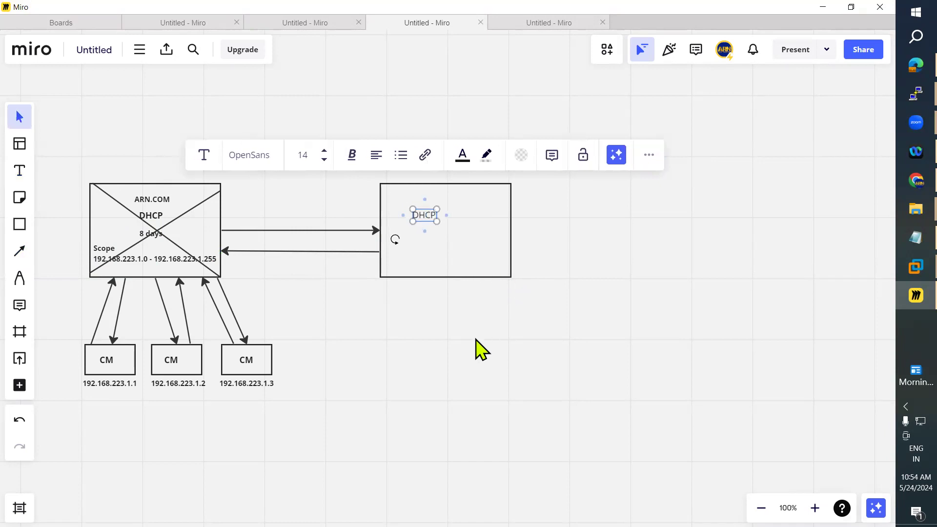
pyautogui.click(479, 347)
pyautogui.moveTo(427, 215); pyautogui.dragTo(449, 216)
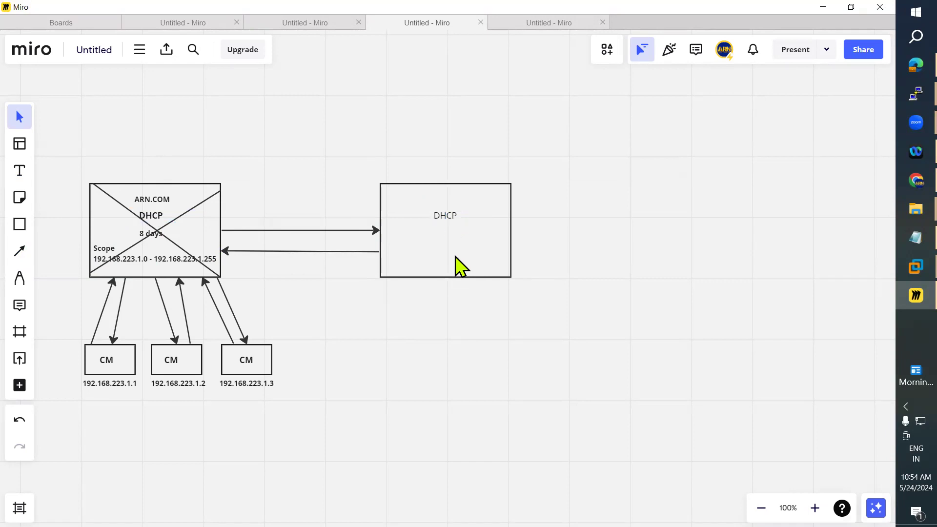
pyautogui.click(450, 218)
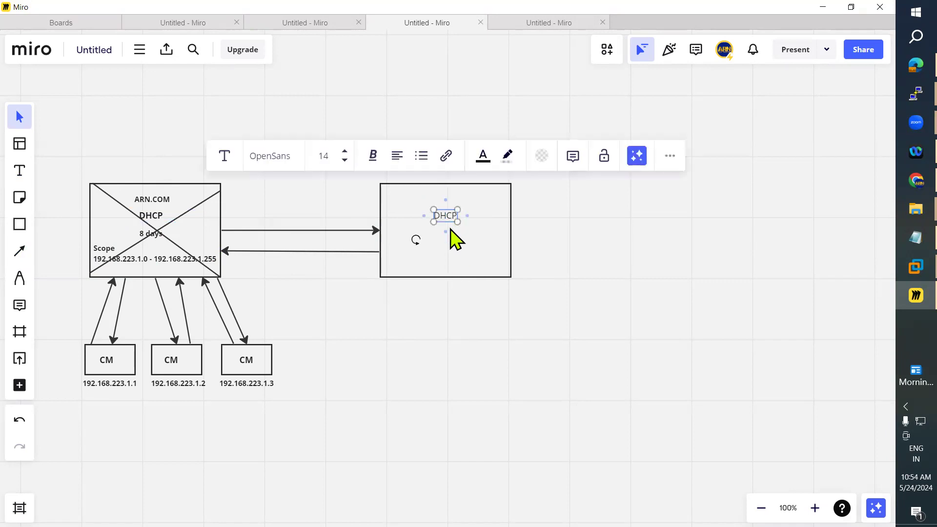
pyautogui.click(398, 361)
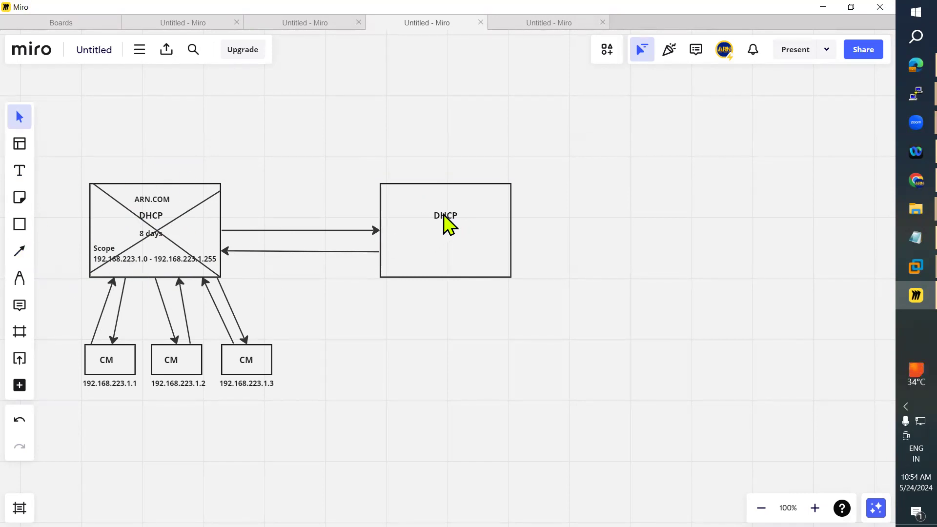
# Copy the ARN.COM heading into the right box, level with the original, and lower the DHCP text.
pyautogui.click(155, 201)
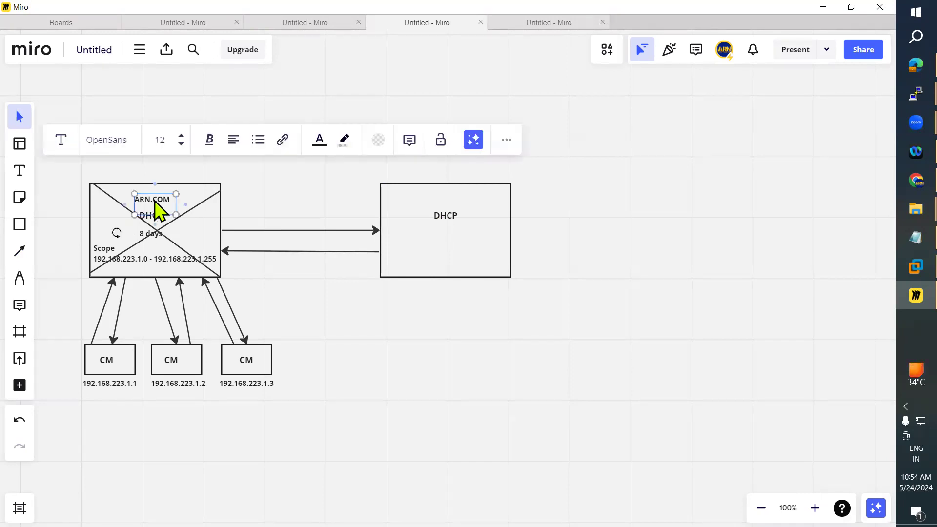
pyautogui.click(464, 211)
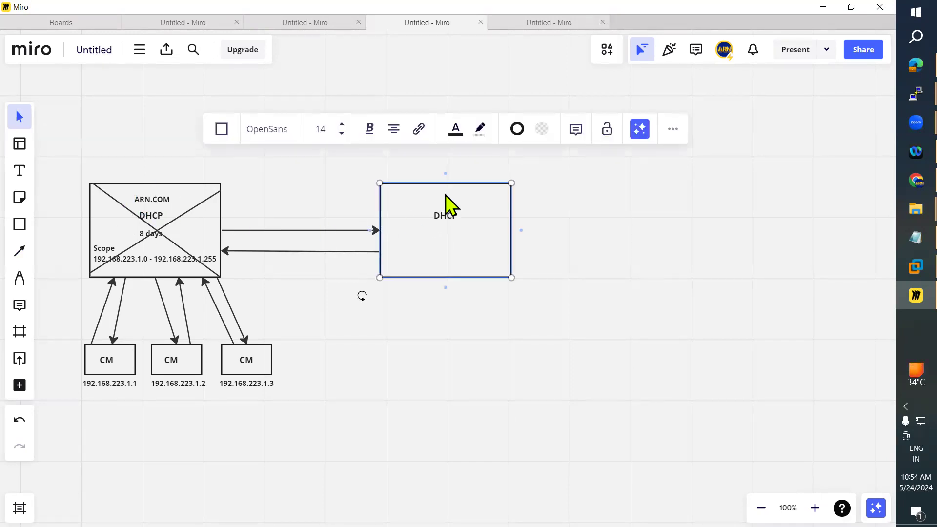
pyautogui.hotkey('ctrl', 'v')
pyautogui.moveTo(446, 191); pyautogui.dragTo(447, 232)
pyautogui.click(676, 247)
pyautogui.click(279, 257)
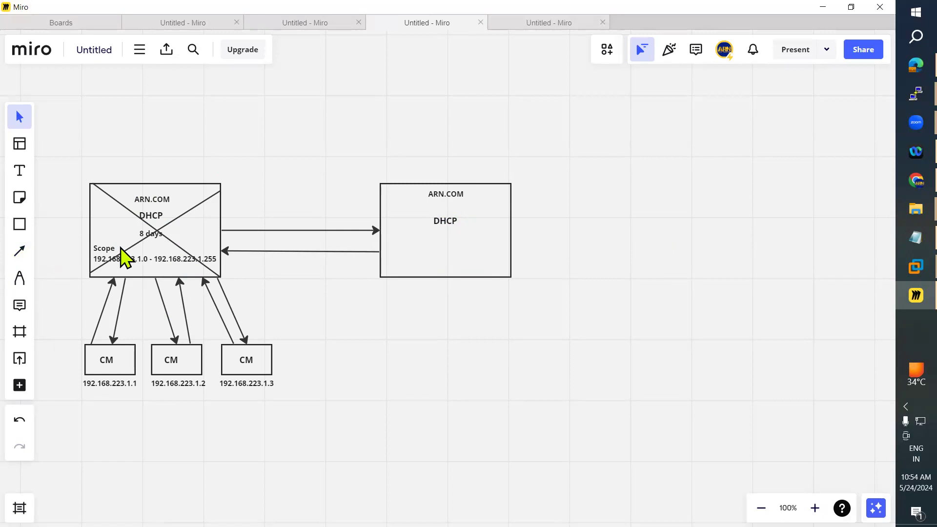
# Duplicate the Scope 192.168.223.1.0 - 192.168.223.1.255 text into the bottom of the right box.
pyautogui.click(105, 250)
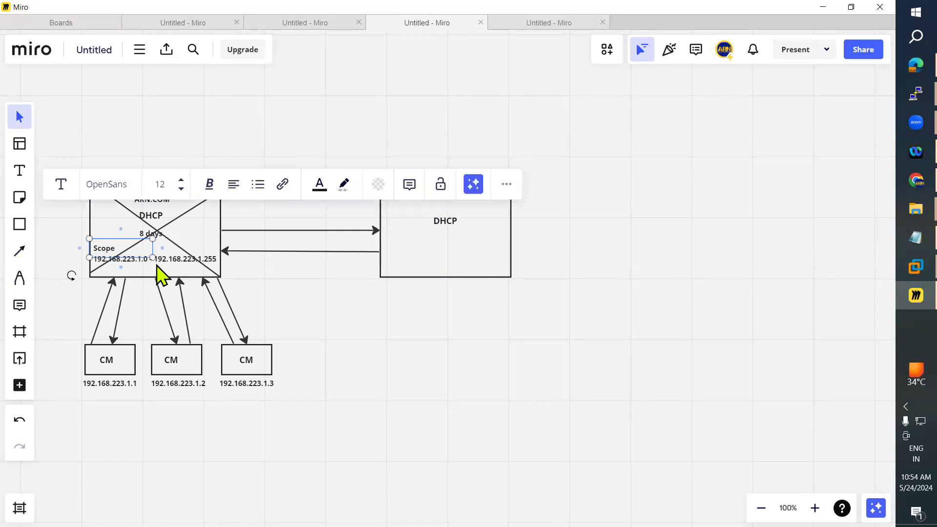
pyautogui.keyDown('shift'); pyautogui.click(171, 260); pyautogui.keyUp('shift')
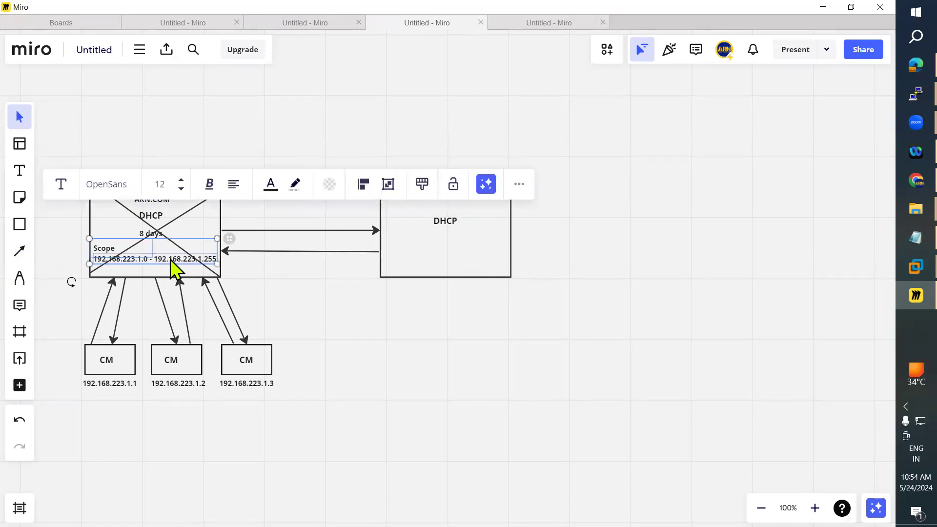
pyautogui.hotkey('ctrl', 'v')
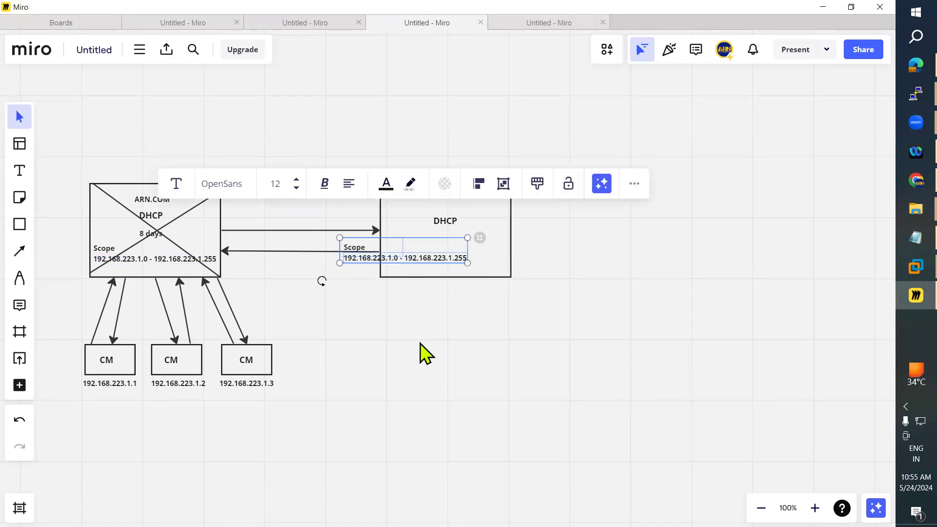
pyautogui.moveTo(437, 251); pyautogui.dragTo(470, 254)
pyautogui.click(429, 335)
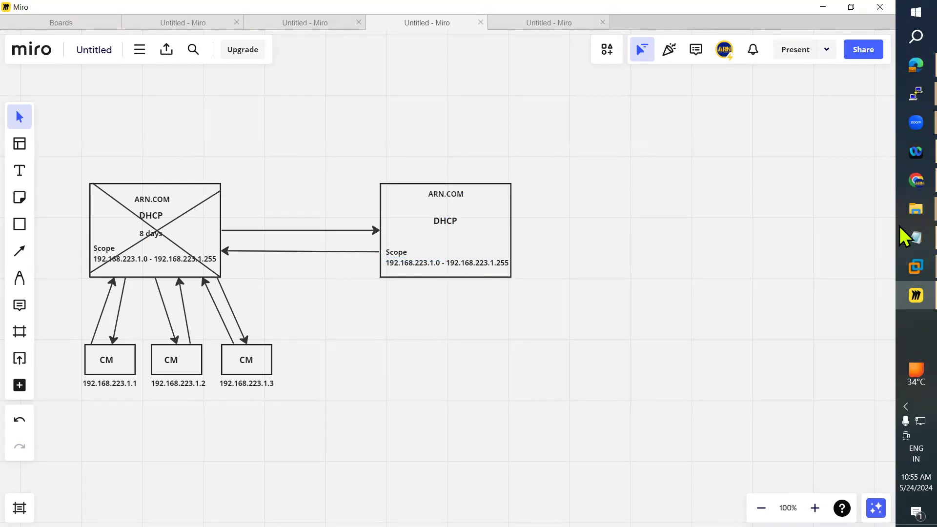
pyautogui.click(900, 240)
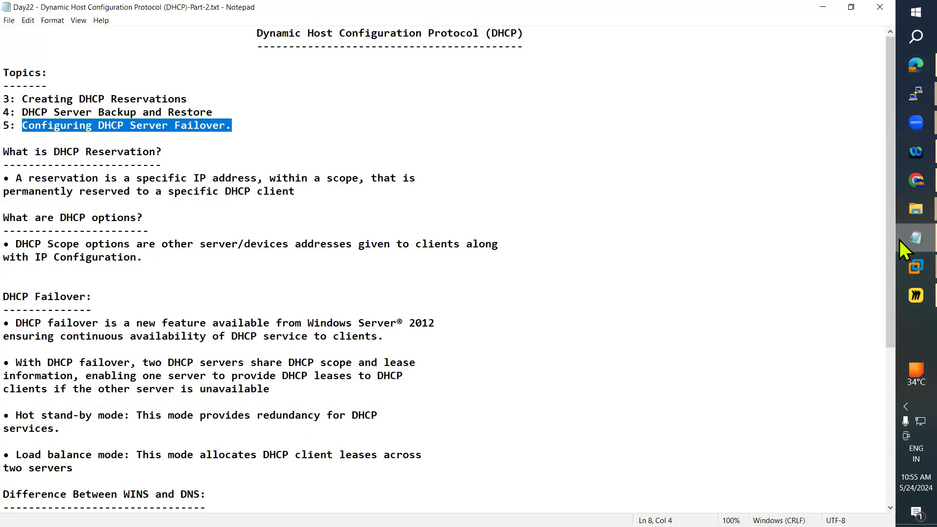
pyautogui.click(900, 239)
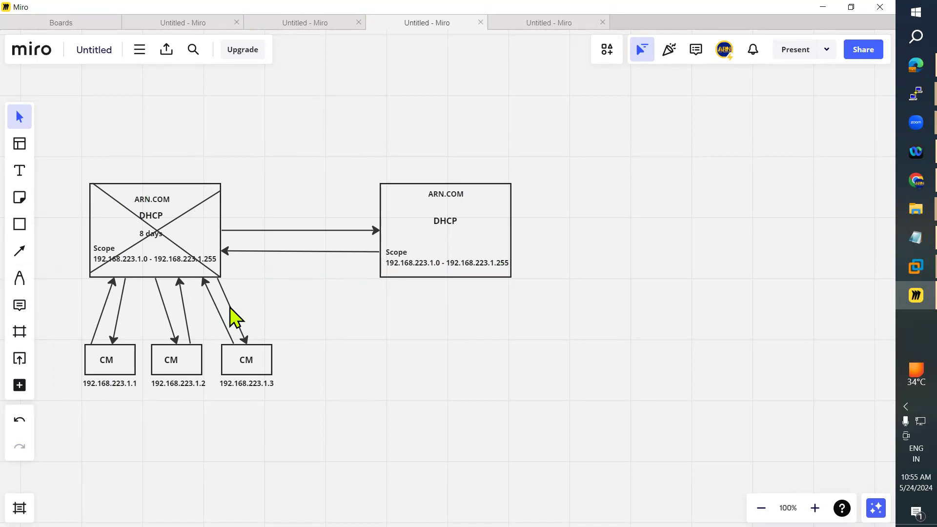
# Delete both diagonal lines crossing the left ARN.COM DHCP box.
pyautogui.click(183, 215)
pyautogui.press('Delete')
pyautogui.click(173, 243)
pyautogui.press('Delete')
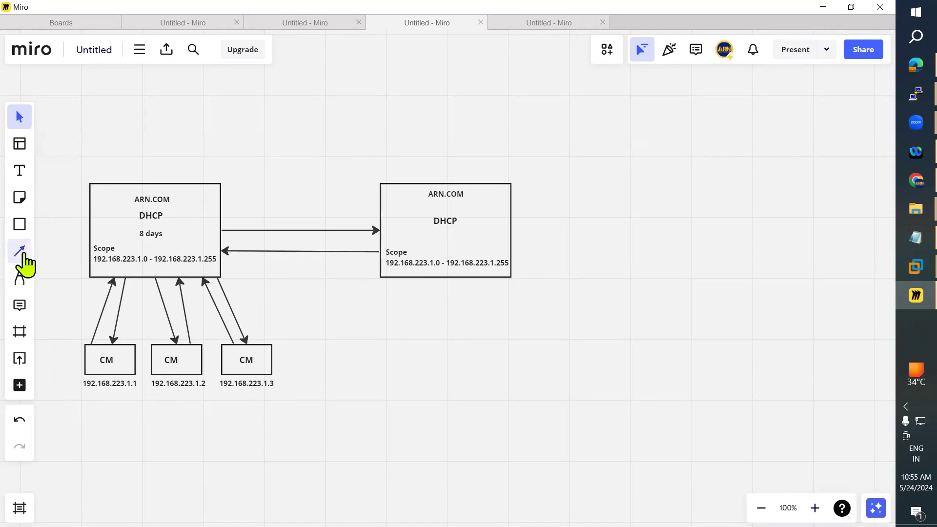
# Draw two straight diagonals across the right box, then undo them.
pyautogui.click(20, 251)
pyautogui.click(55, 262)
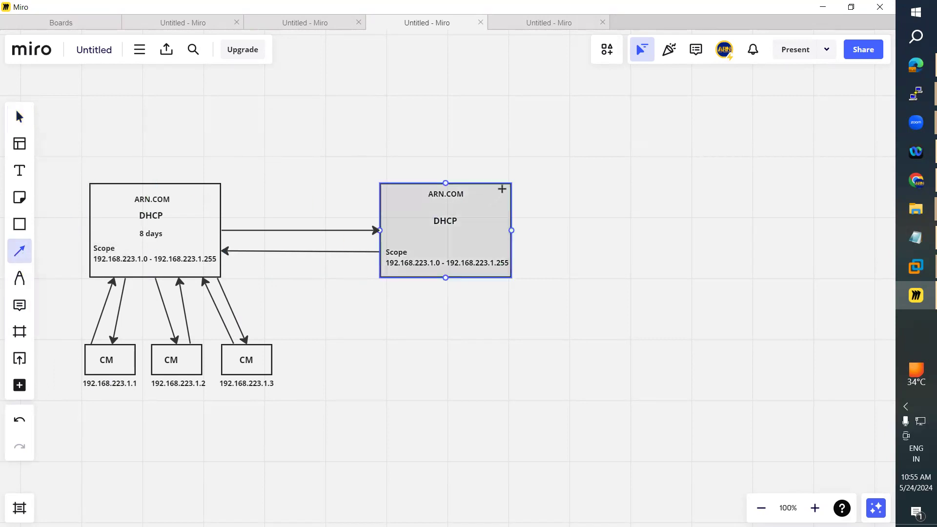
pyautogui.moveTo(511, 185)
pyautogui.mouseDown()
pyautogui.moveTo(381, 254)
pyautogui.moveTo(384, 276)
pyautogui.mouseUp()
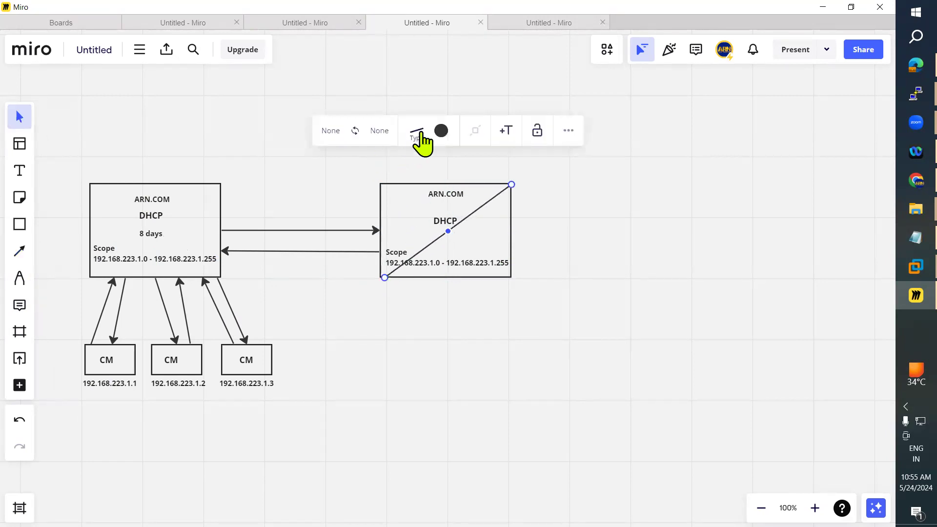
pyautogui.click(417, 134)
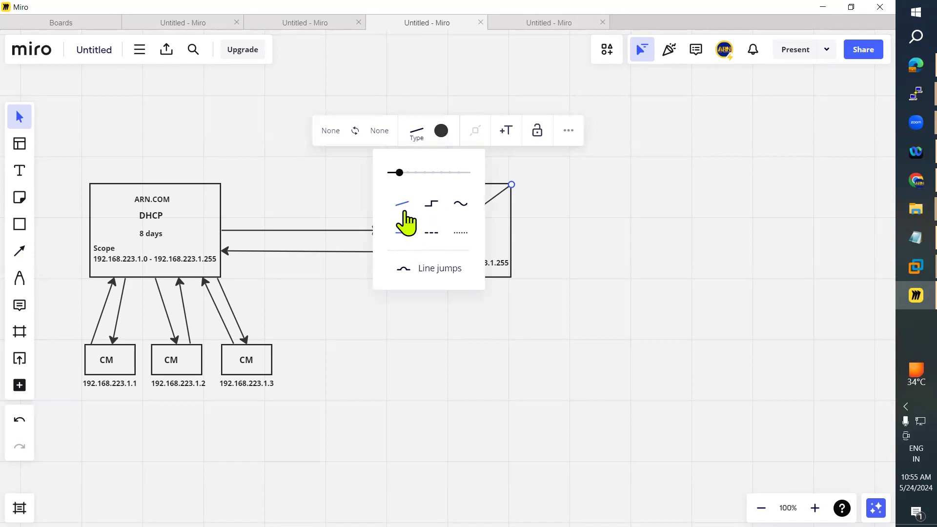
pyautogui.click(351, 215)
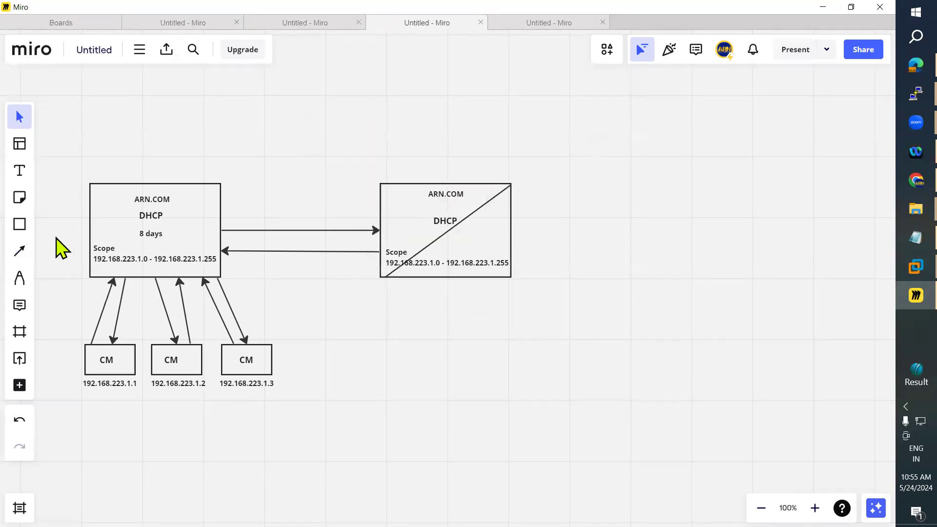
pyautogui.click(18, 251)
pyautogui.click(56, 260)
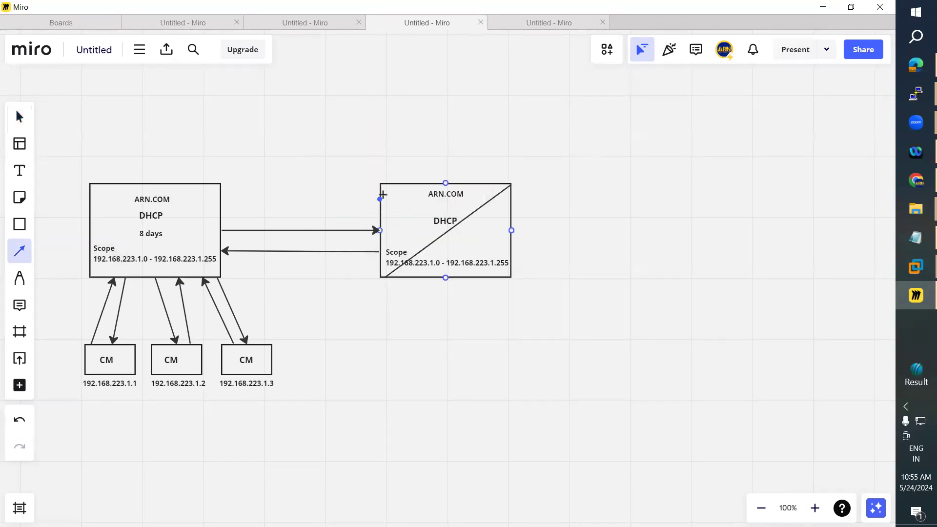
pyautogui.moveTo(433, 213); pyautogui.dragTo(507, 273)
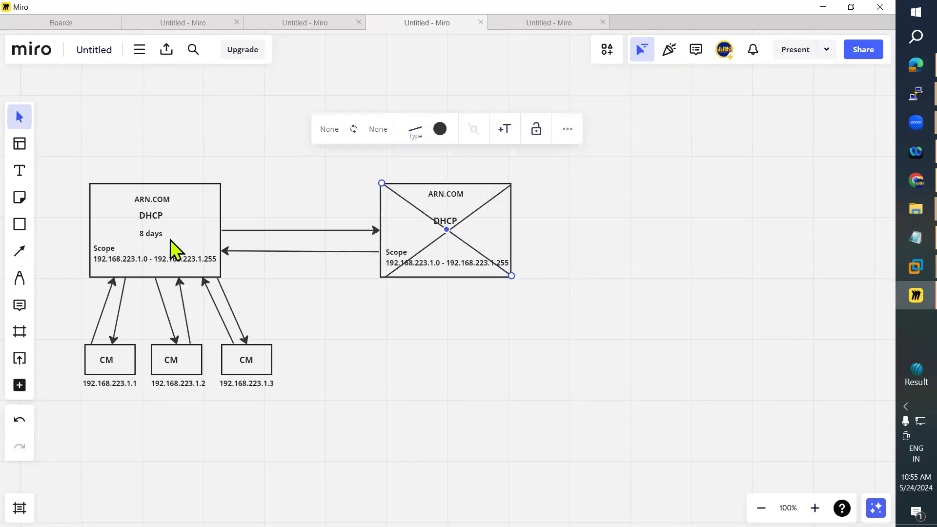
pyautogui.hotkey('ctrl', 'z')
pyautogui.hotkey('ctrl', 'z')
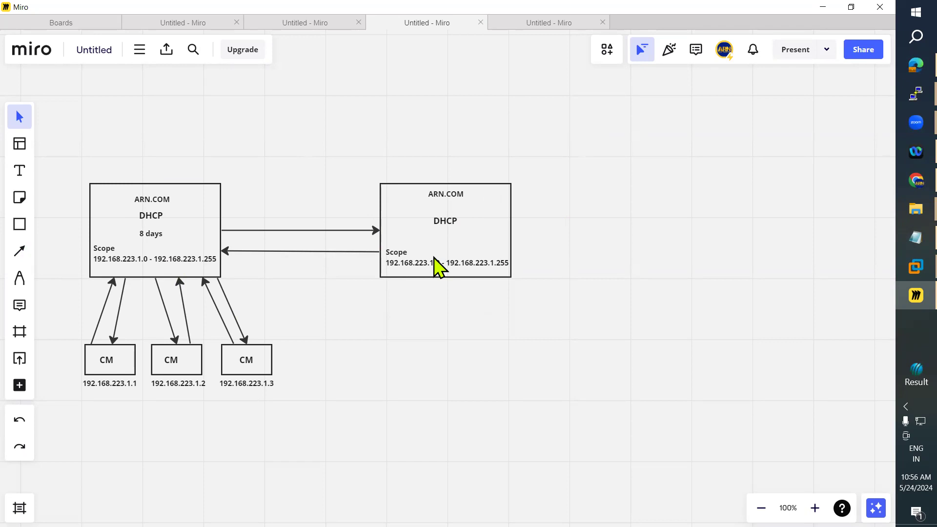
# Duplicate the '8 days' lease text into the right box under DHCP.
pyautogui.click(152, 234)
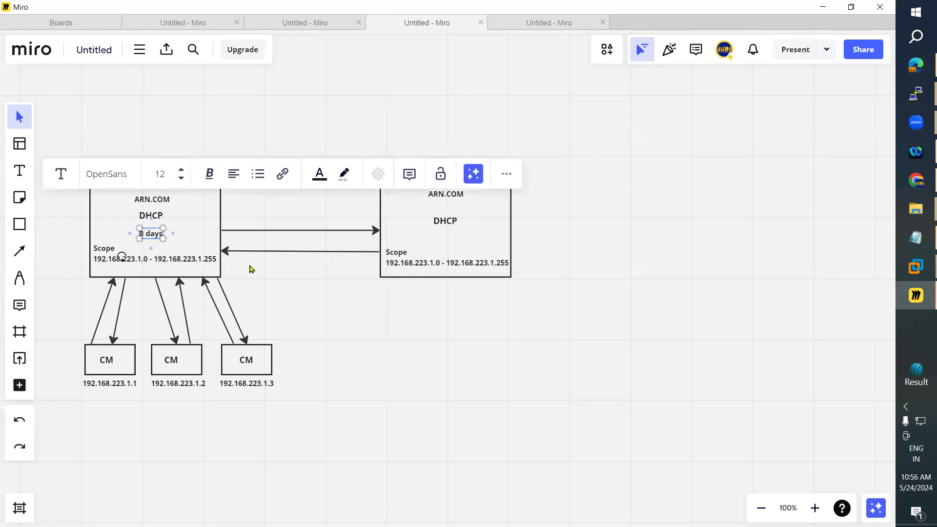
pyautogui.hotkey('ctrl', 'd')
pyautogui.moveTo(166, 243); pyautogui.dragTo(447, 244)
pyautogui.click(585, 305)
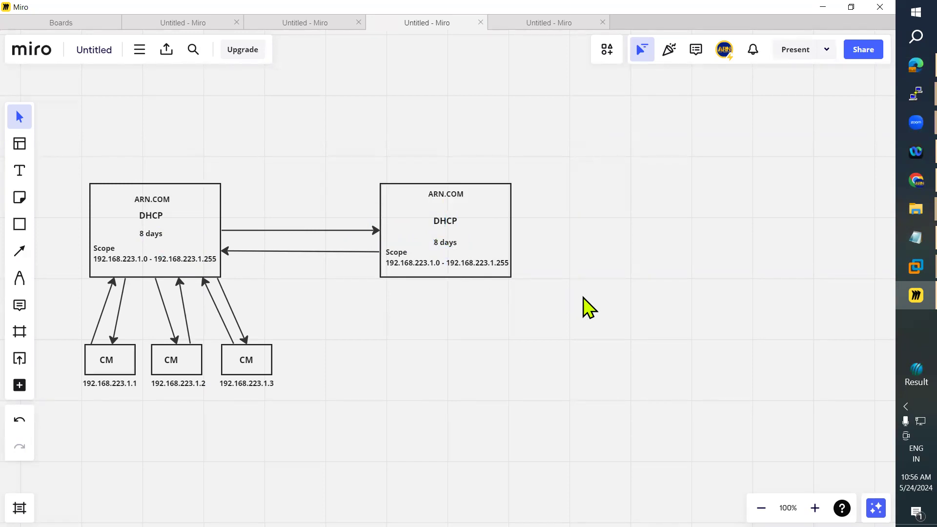
# Add a 'Primary' text label above the left server box.
pyautogui.click(27, 167)
pyautogui.click(132, 165)
pyautogui.write('Primary')
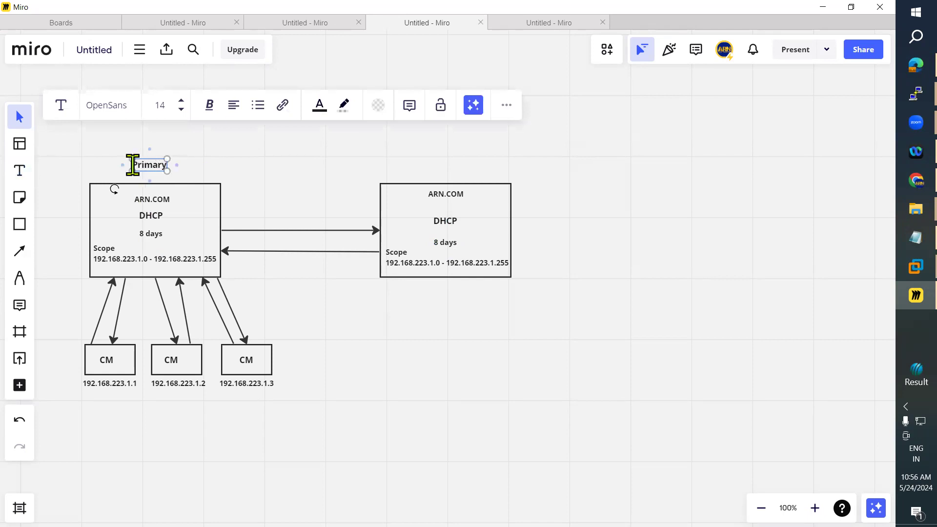
pyautogui.click(303, 185)
# Duplicate the label above the right box and change it to 'Backup', aligned with Primary.
pyautogui.click(161, 171)
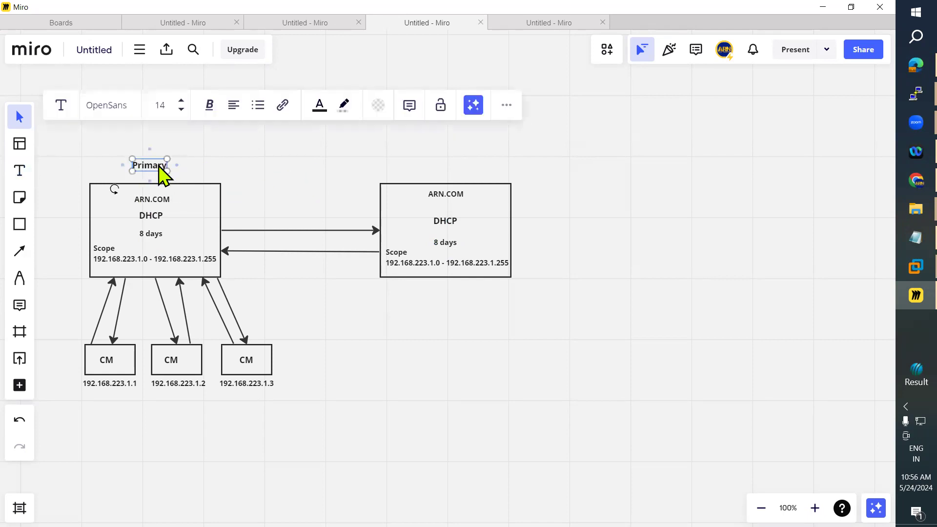
pyautogui.hotkey('ctrl', 'd')
pyautogui.moveTo(185, 176); pyautogui.dragTo(450, 168)
pyautogui.doubleClick(449, 167)
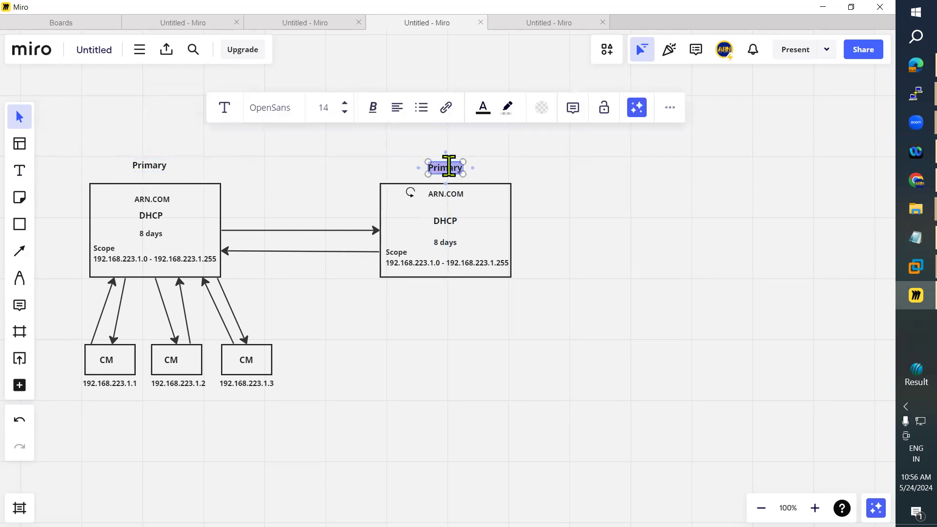
pyautogui.write('S')
pyautogui.press('BackSpace')
pyautogui.press('BackSpace')
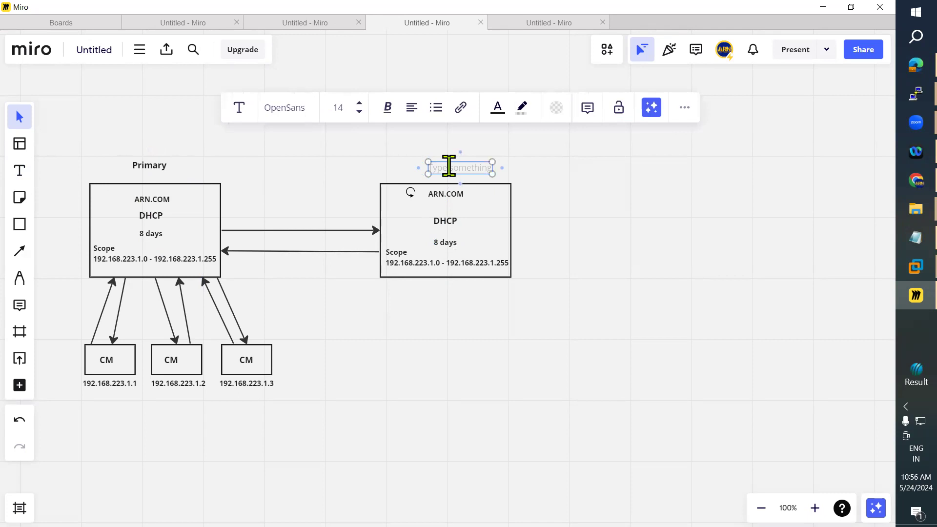
pyautogui.write('Backup')
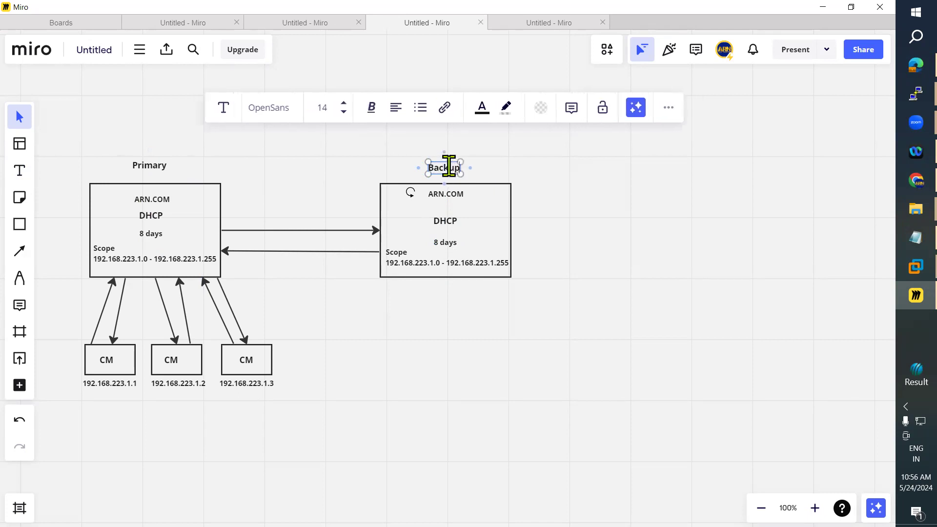
pyautogui.click(461, 332)
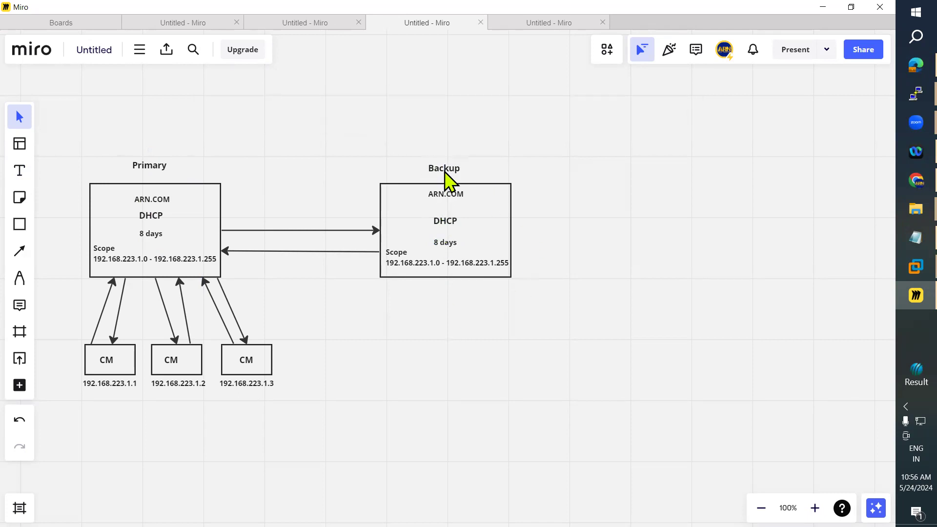
pyautogui.moveTo(444, 166); pyautogui.dragTo(444, 163)
# Place a 'Request : 1000' label under 8 days in the Primary box and change it to 2000.
pyautogui.click(20, 171)
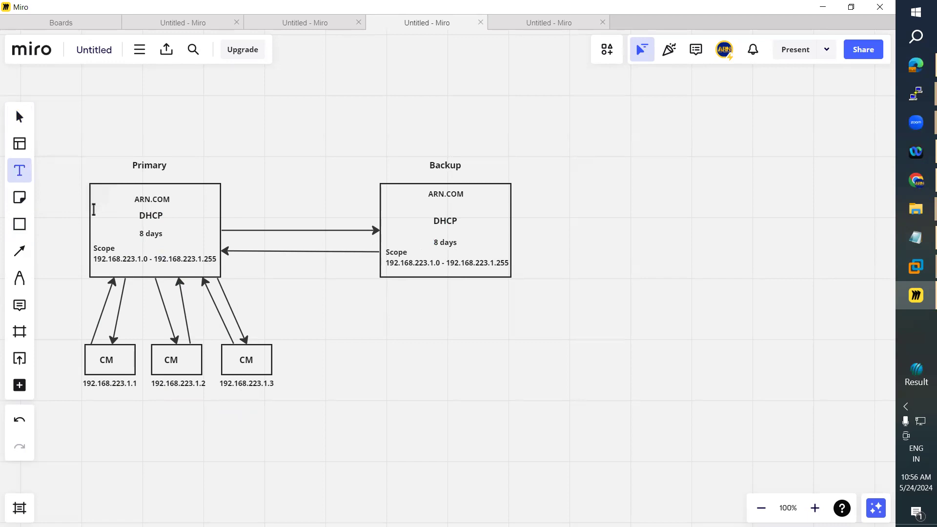
pyautogui.click(93, 208)
pyautogui.write('1000')
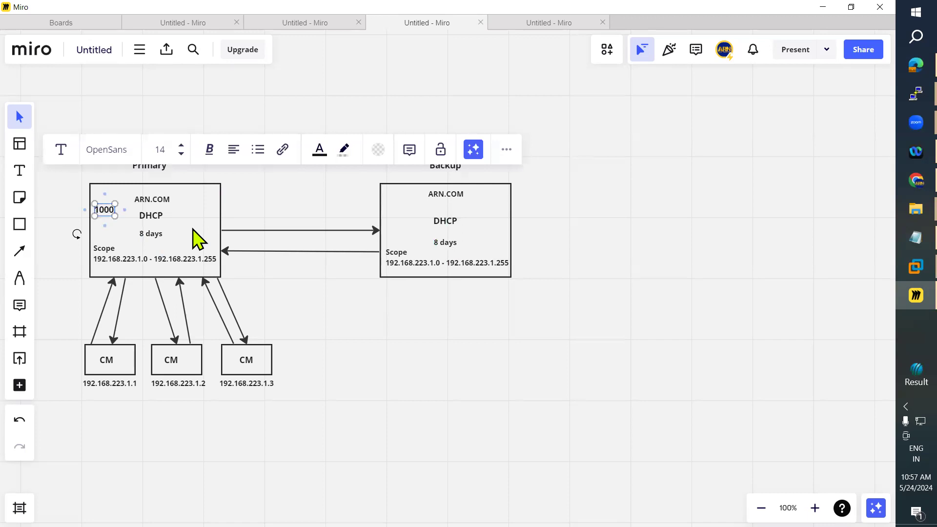
pyautogui.write('Request')
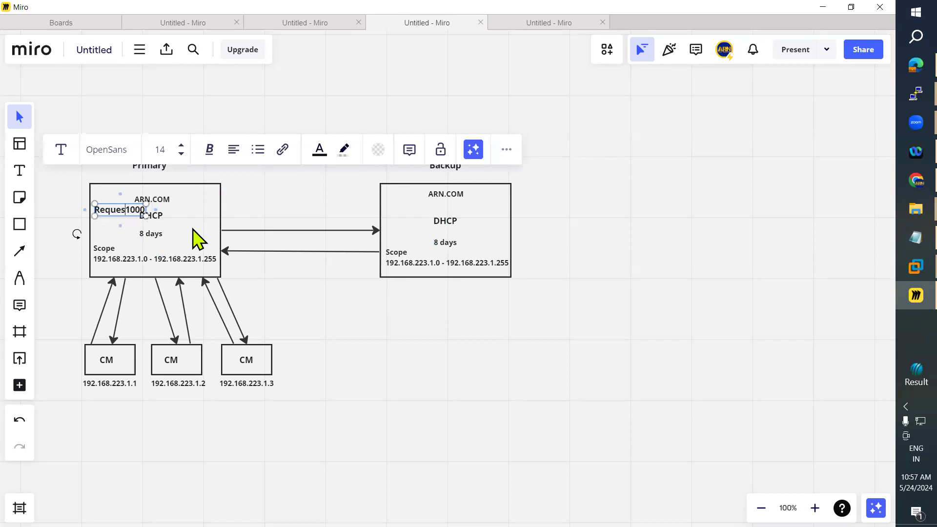
pyautogui.write(' :')
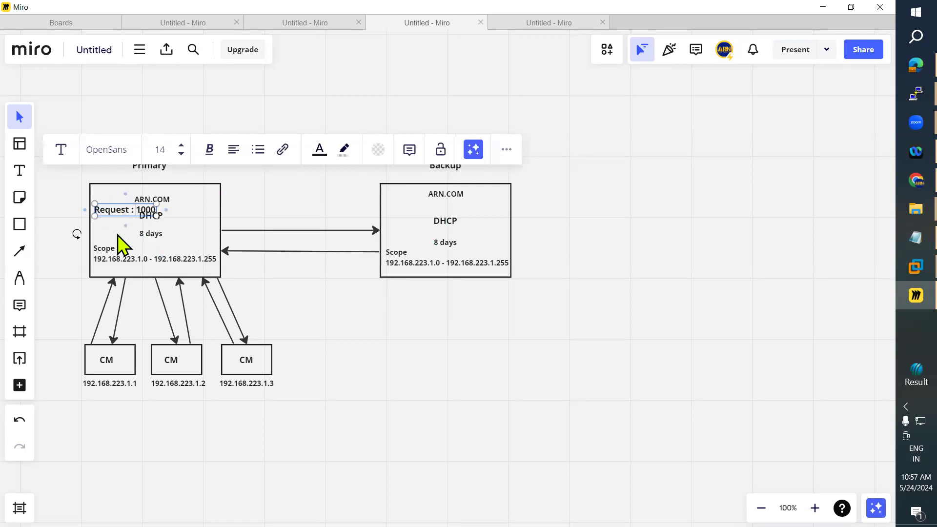
pyautogui.moveTo(124, 218); pyautogui.dragTo(152, 246)
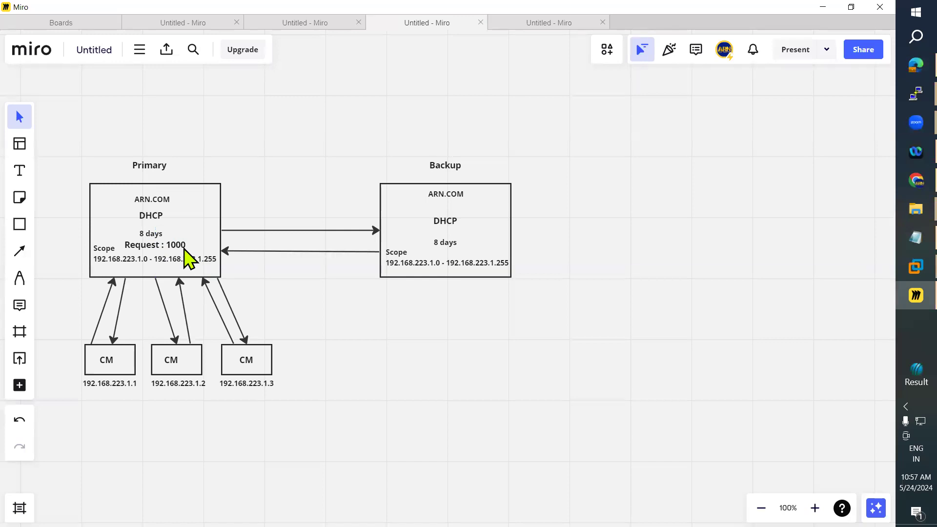
pyautogui.doubleClick(176, 245)
pyautogui.click(175, 245)
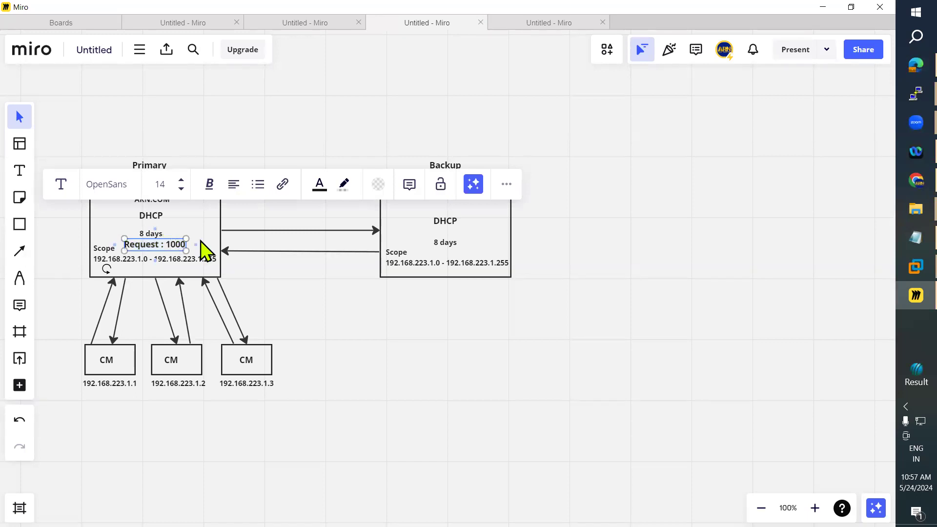
pyautogui.press('BackSpace')
pyautogui.write('2')
pyautogui.click(330, 322)
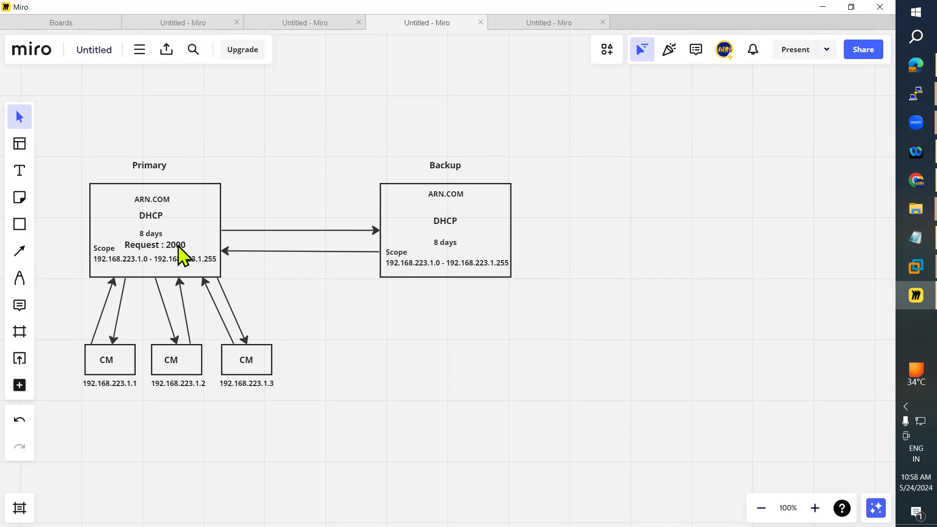
# Change the Primary box's Request : 2000 label back to Request : 1000.
pyautogui.click(175, 246)
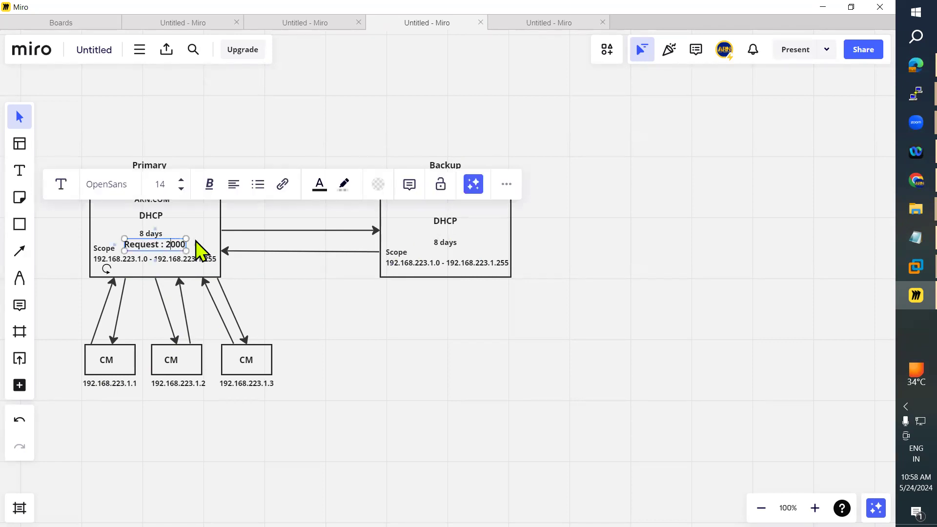
pyautogui.write('1')
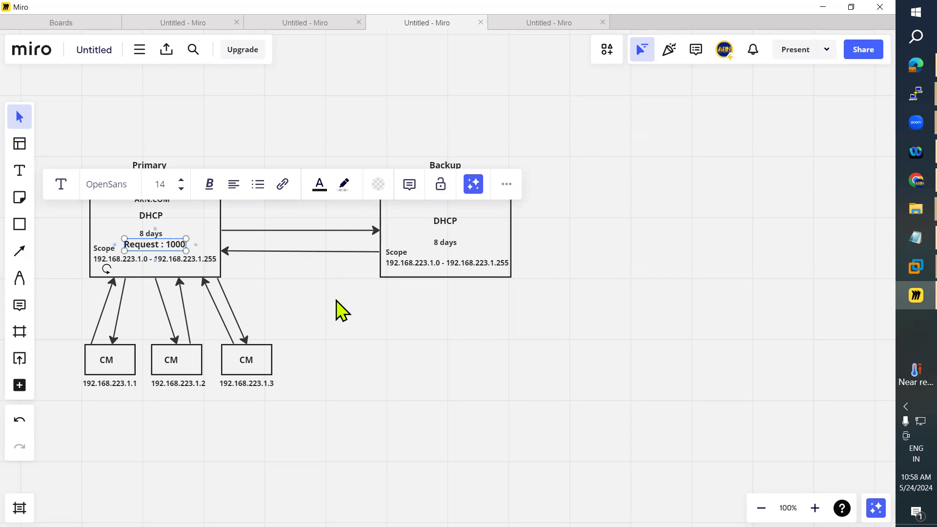
pyautogui.press('Escape')
# Copy the Request : 1000 label into the Backup box and align Backup's DHCP title with Primary's.
pyautogui.click(169, 250)
pyautogui.moveTo(184, 254); pyautogui.dragTo(464, 261)
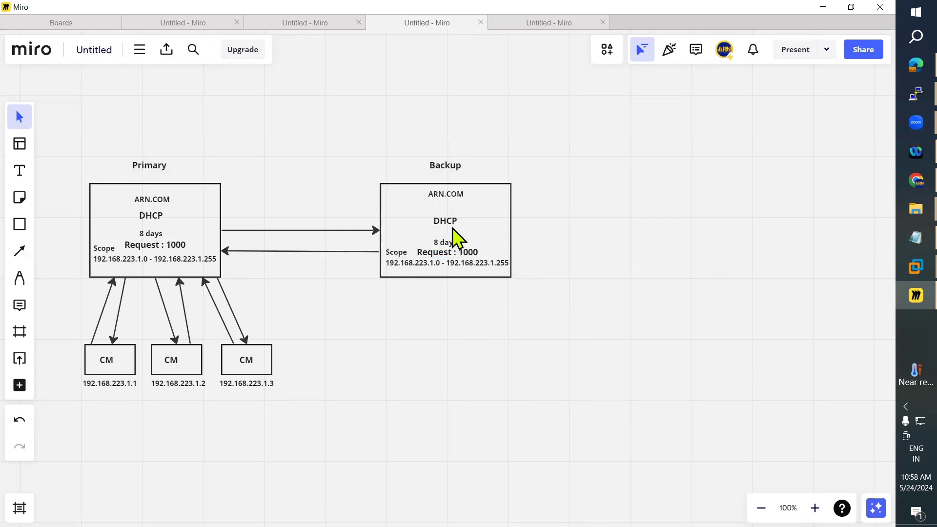
pyautogui.moveTo(448, 221); pyautogui.dragTo(473, 242)
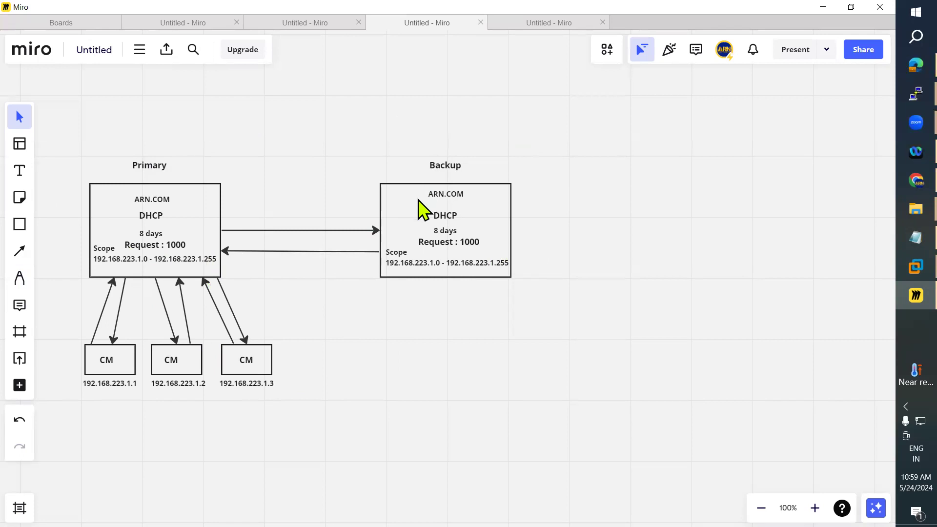
# Bring VMware Workstation forward, check the DC machine, and settle on the locked ADC machine.
pyautogui.click(914, 267)
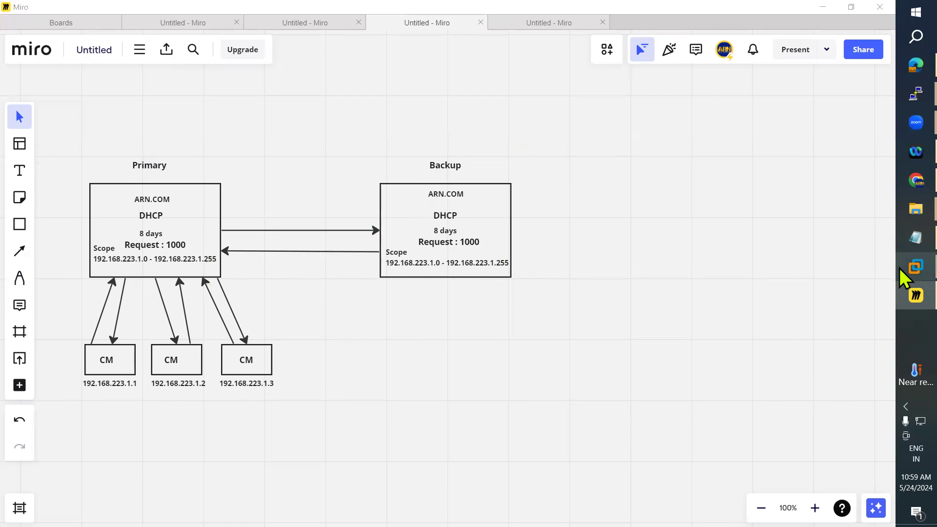
pyautogui.click(853, 214)
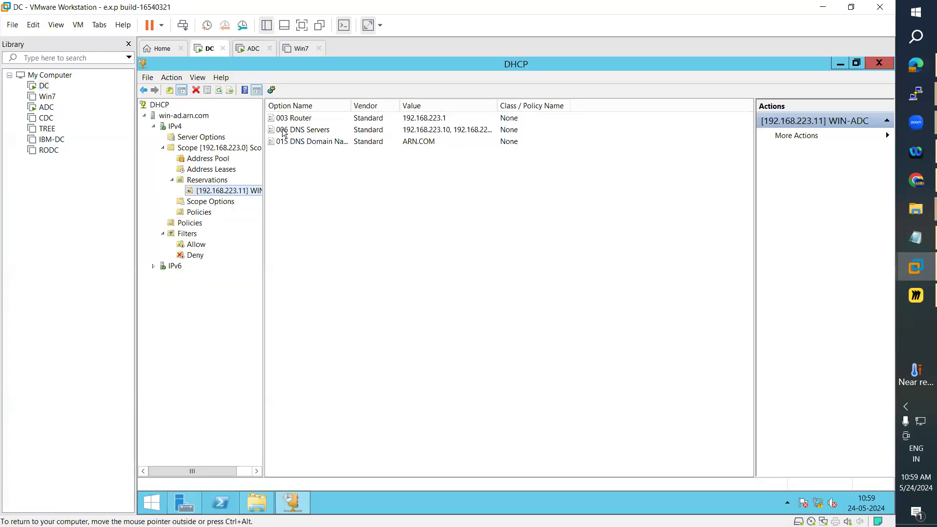
pyautogui.click(256, 49)
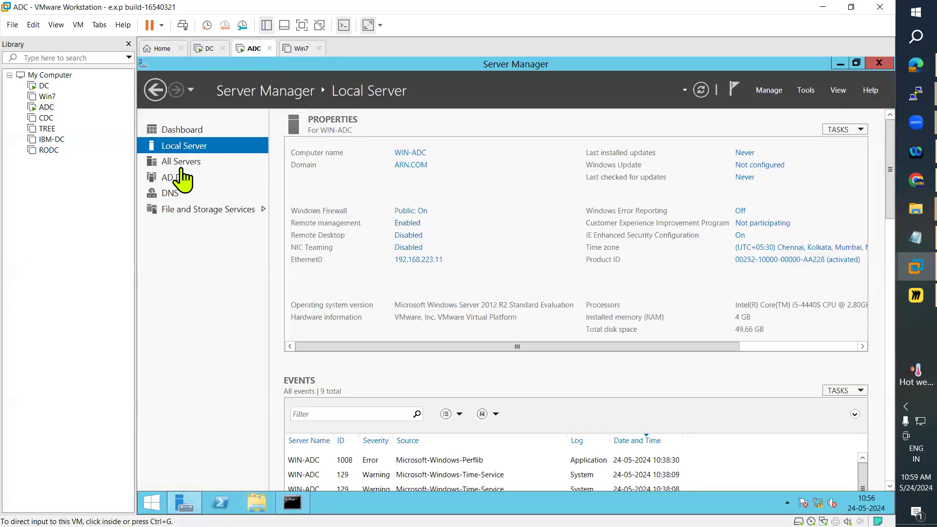
pyautogui.click(902, 299)
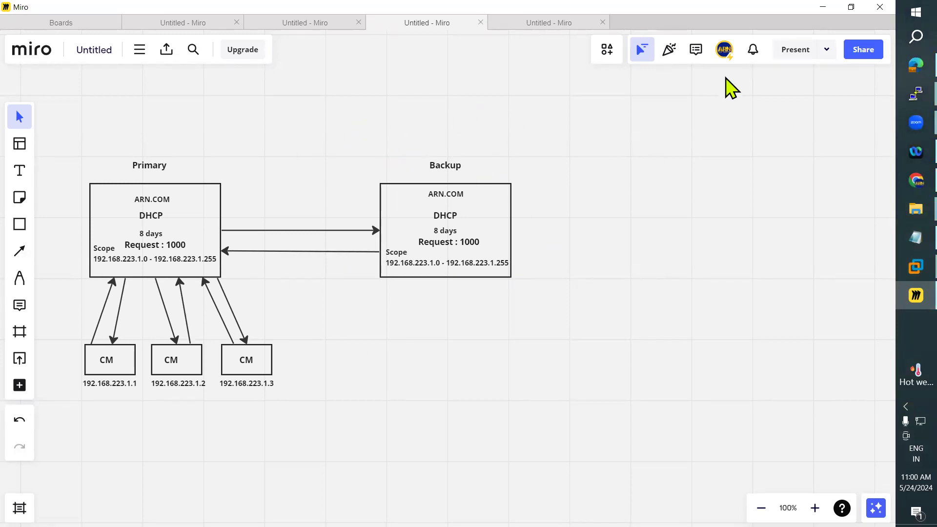
pyautogui.click(823, 7)
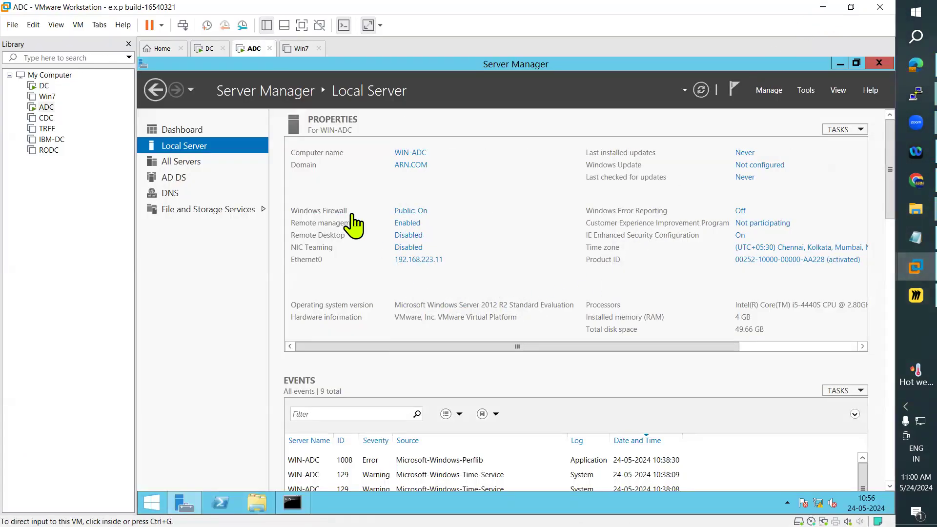
pyautogui.click(202, 48)
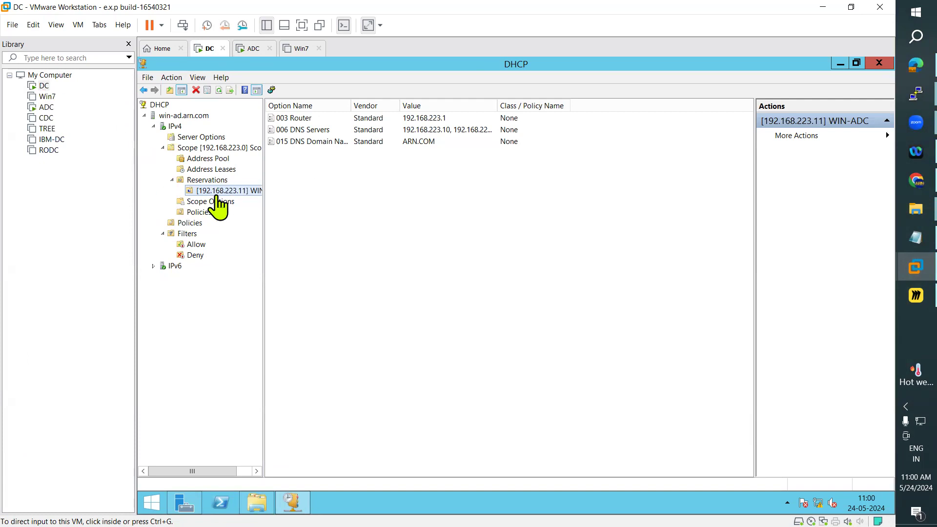
pyautogui.click(249, 50)
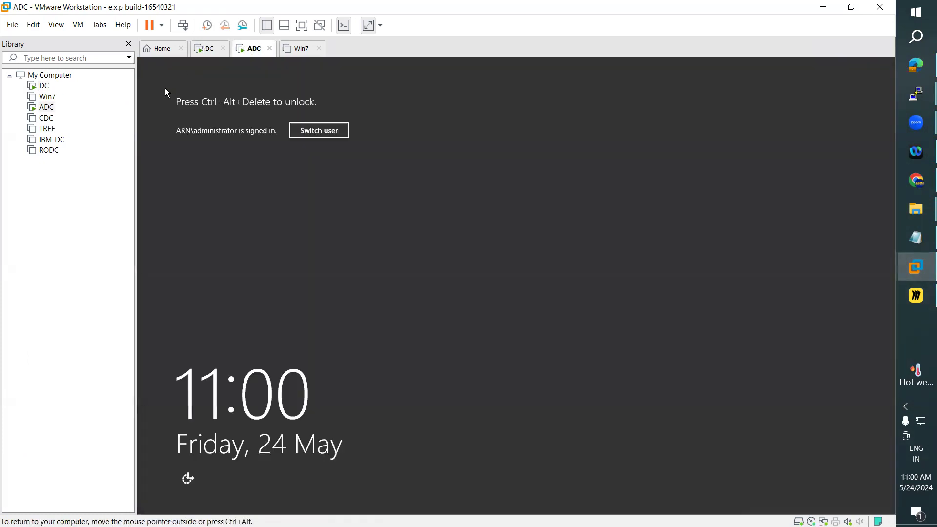
# Send Ctrl+Alt+Del to the ADC machine and sign in with the administrator password.
pyautogui.click(78, 24)
pyautogui.click(146, 80)
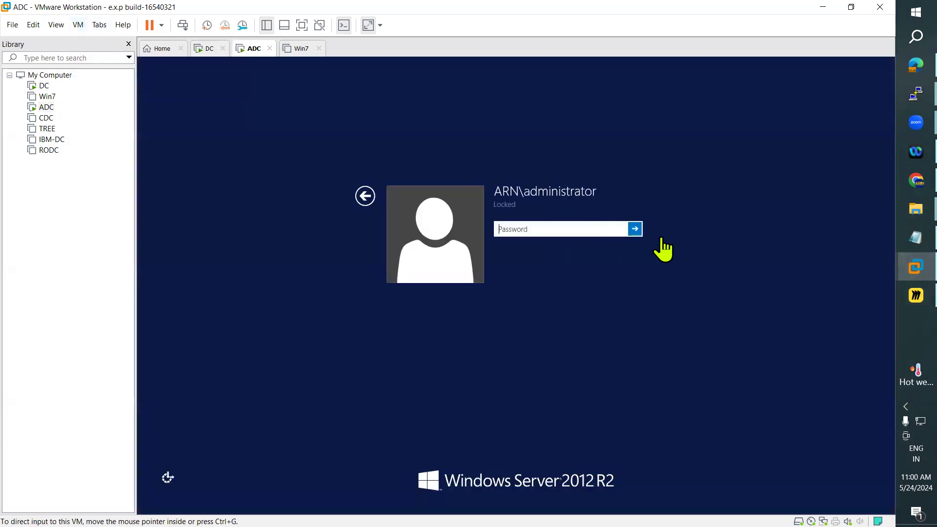
pyautogui.write('••••••••')
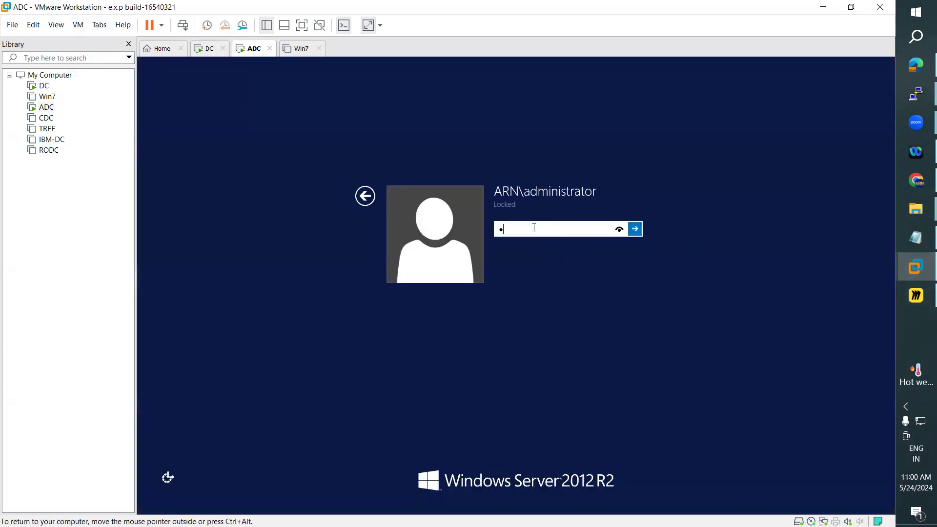
pyautogui.press('Return')
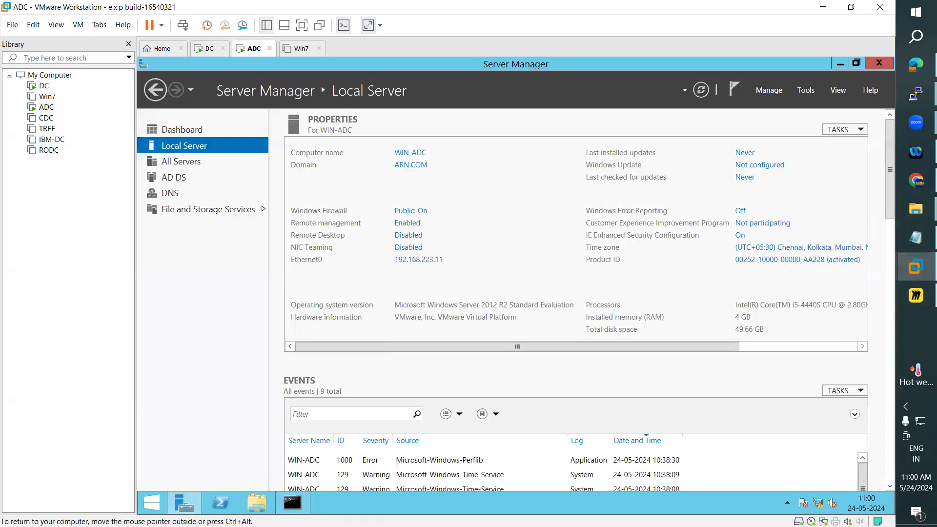
pyautogui.click(805, 93)
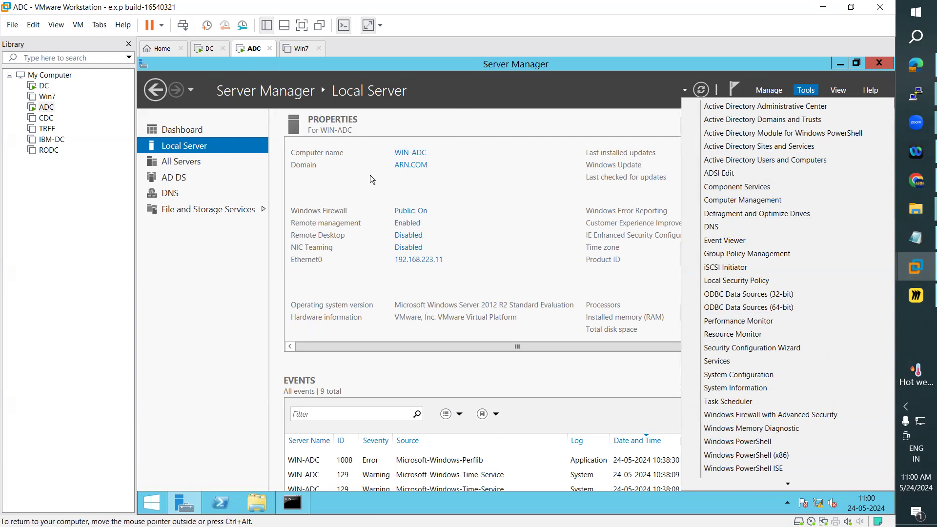
# Launch Add Roles and Features from the dashboard, keeping role-based installation on WIN-ADC.
pyautogui.click(544, 108)
pyautogui.click(191, 130)
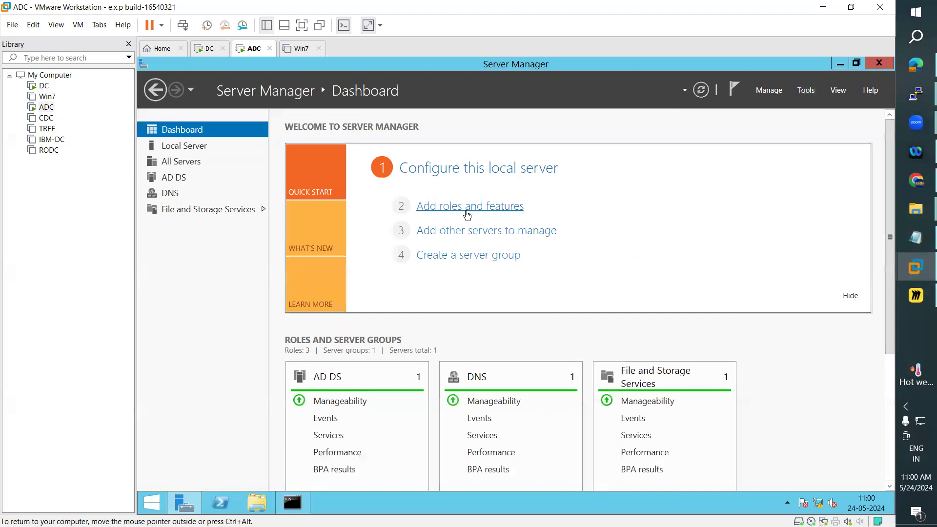
pyautogui.click(466, 210)
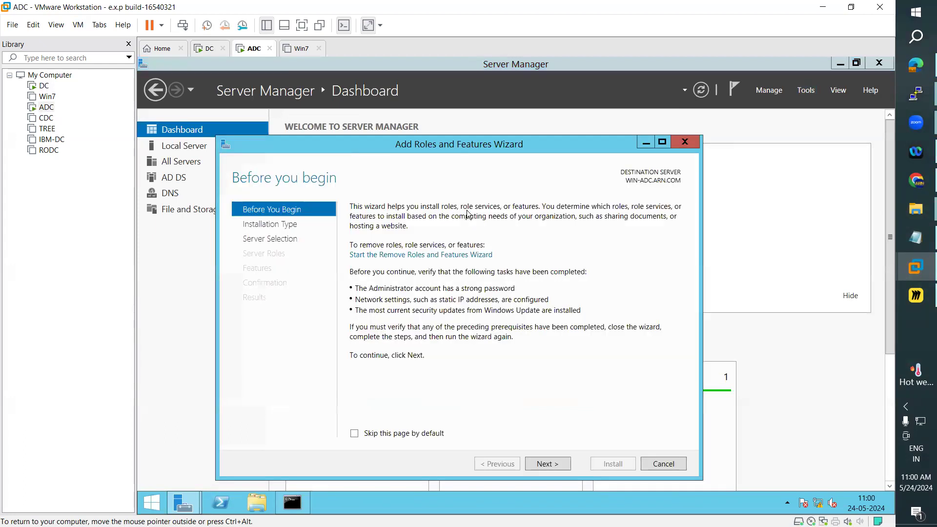
pyautogui.moveTo(560, 145); pyautogui.dragTo(586, 111)
pyautogui.click(593, 431)
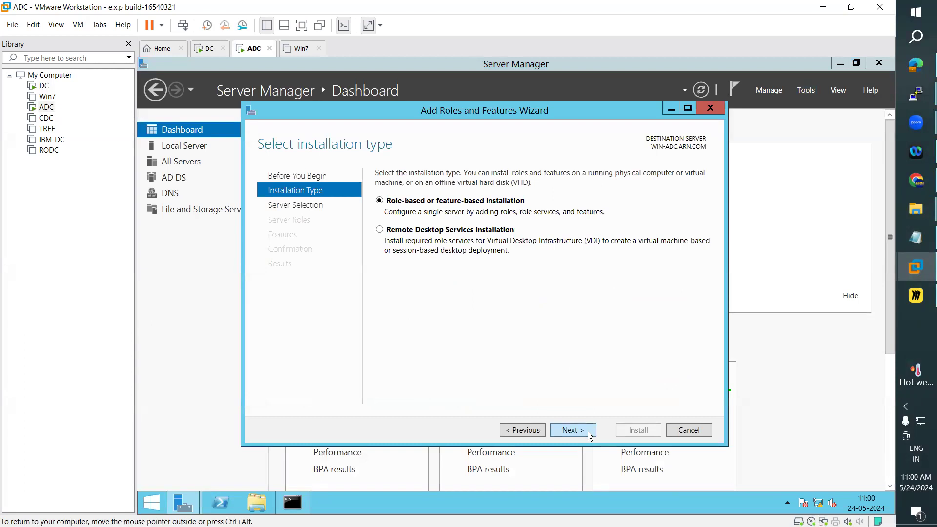
pyautogui.click(590, 435)
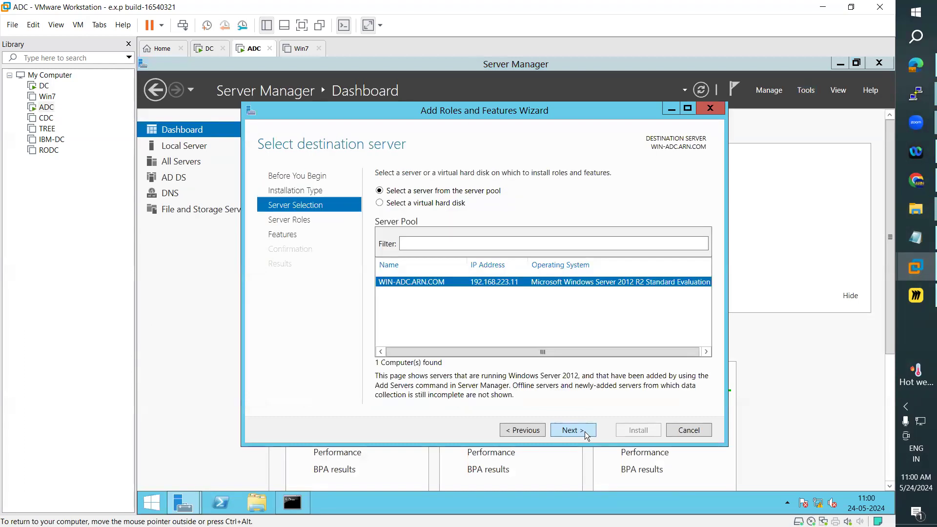
pyautogui.click(585, 432)
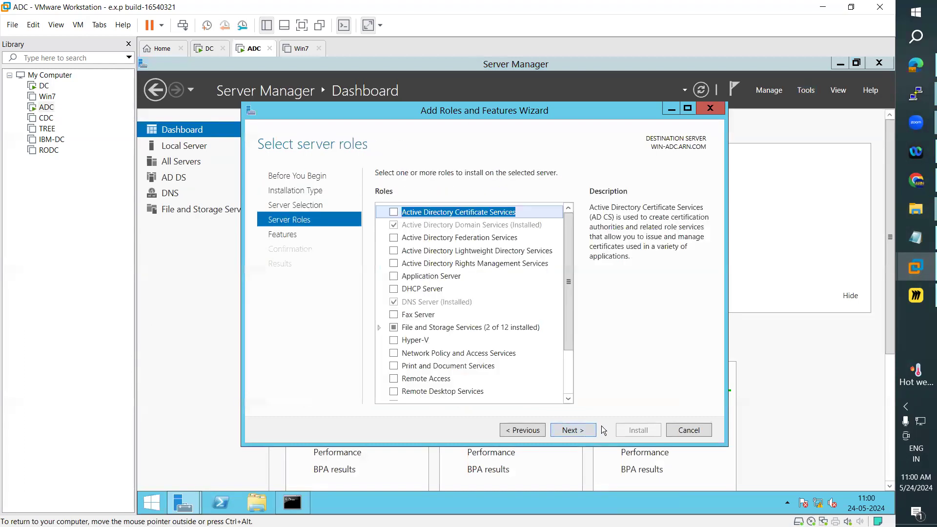
# Select the DHCP Server role with its required features, allow automatic restart, and install.
pyautogui.click(393, 289)
pyautogui.click(535, 374)
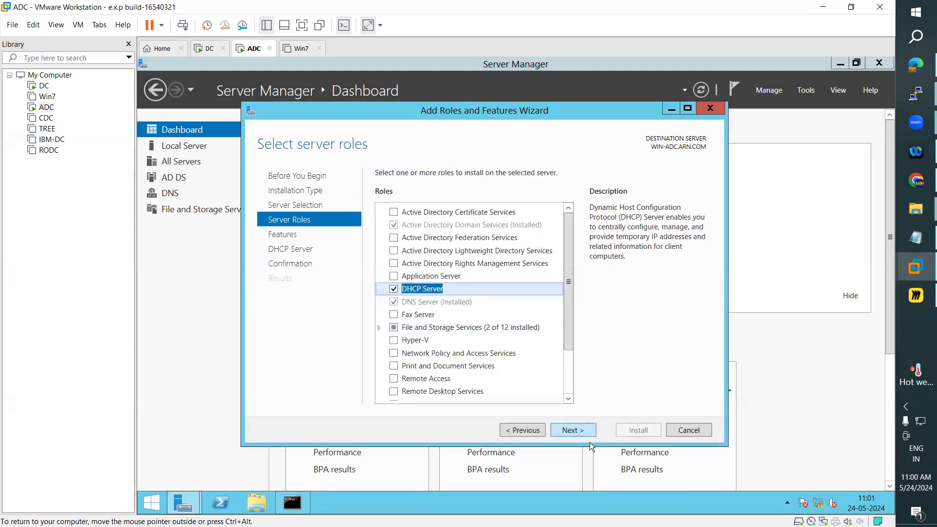
pyautogui.click(576, 431)
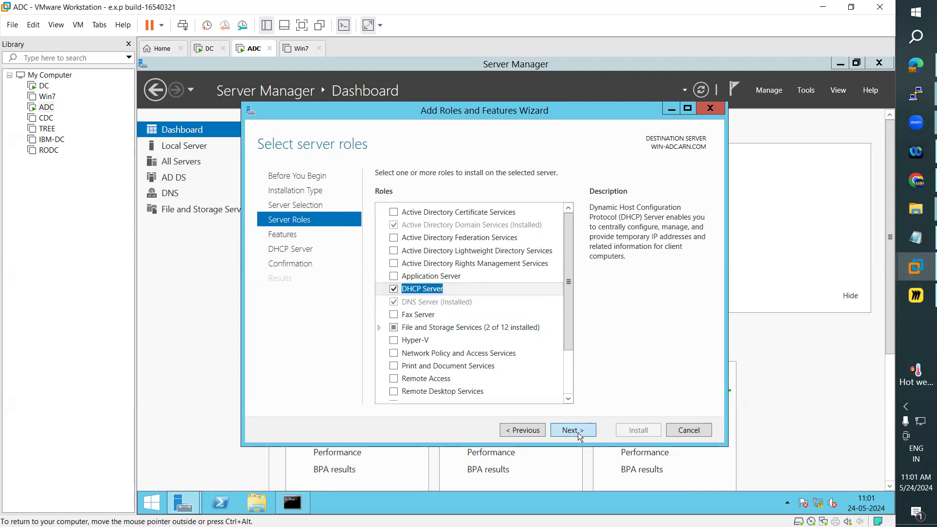
pyautogui.click(572, 431)
pyautogui.click(574, 432)
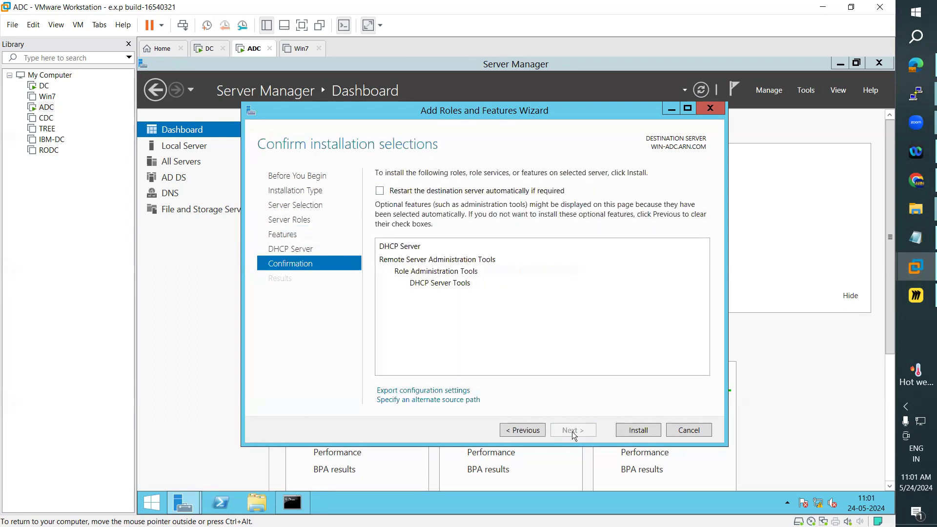
pyautogui.click(380, 191)
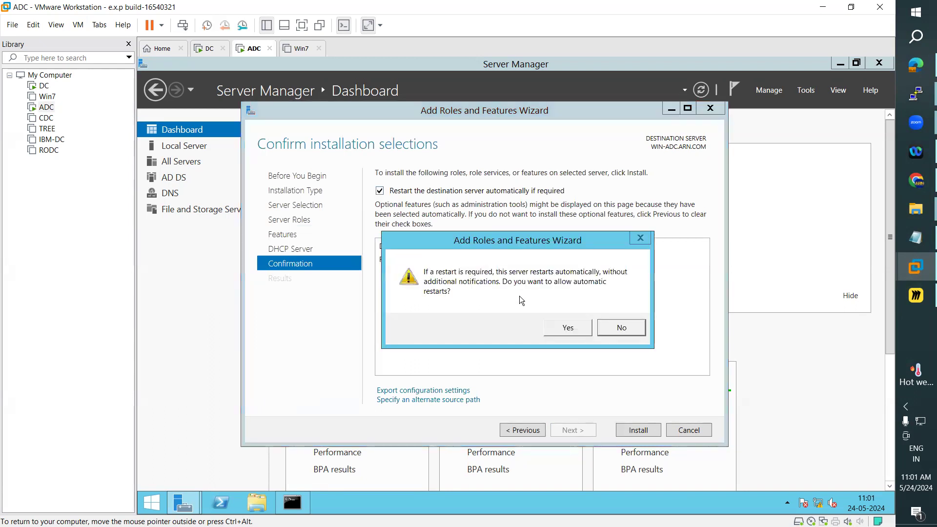
pyautogui.click(568, 328)
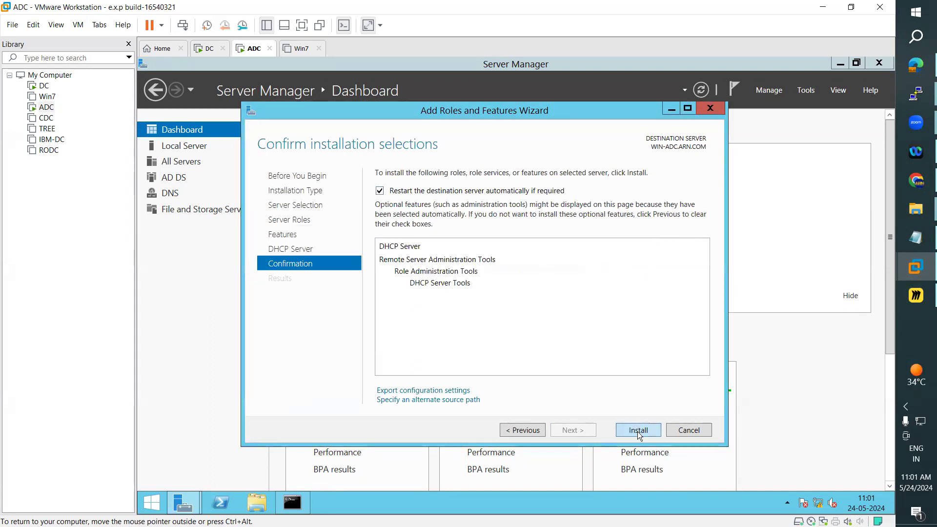
pyautogui.click(639, 430)
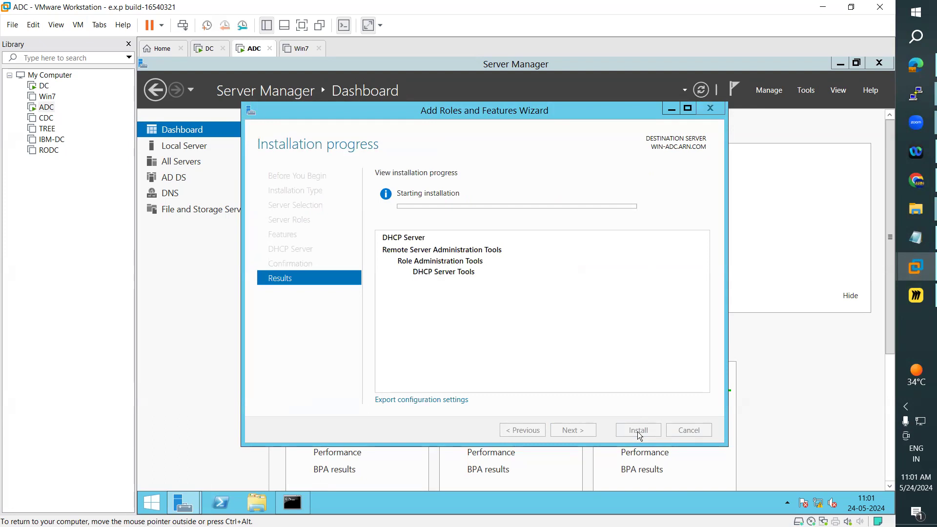
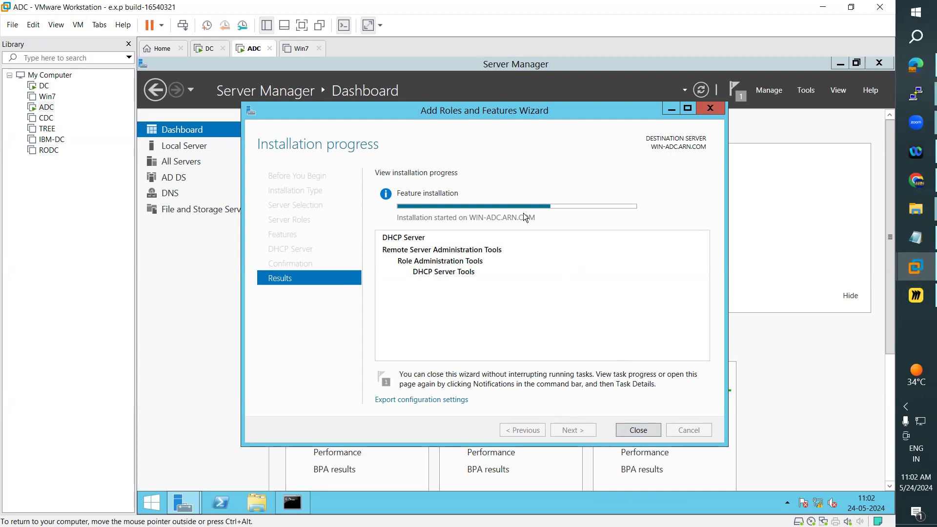
# Close the Win7 VM tab, then return to ADC and close the finished DHCP Server installation wizard.
pyautogui.click(299, 51)
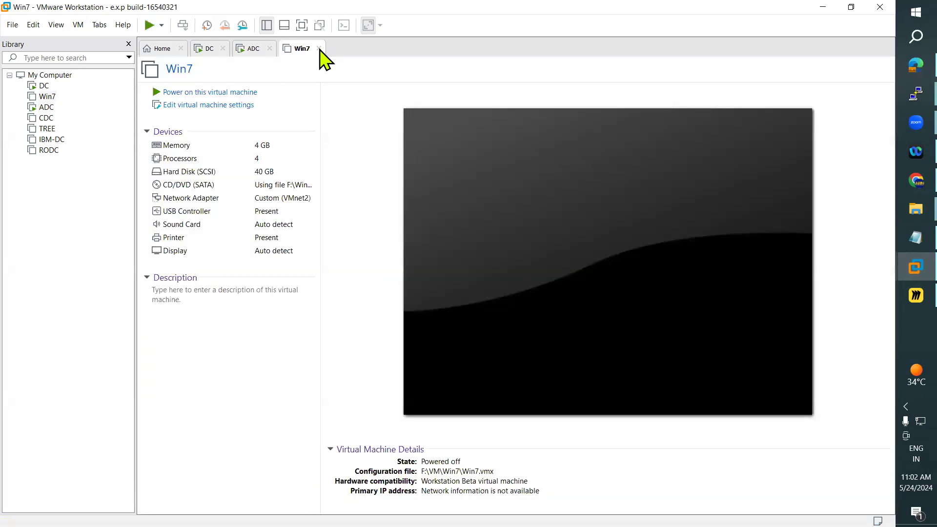
pyautogui.click(318, 48)
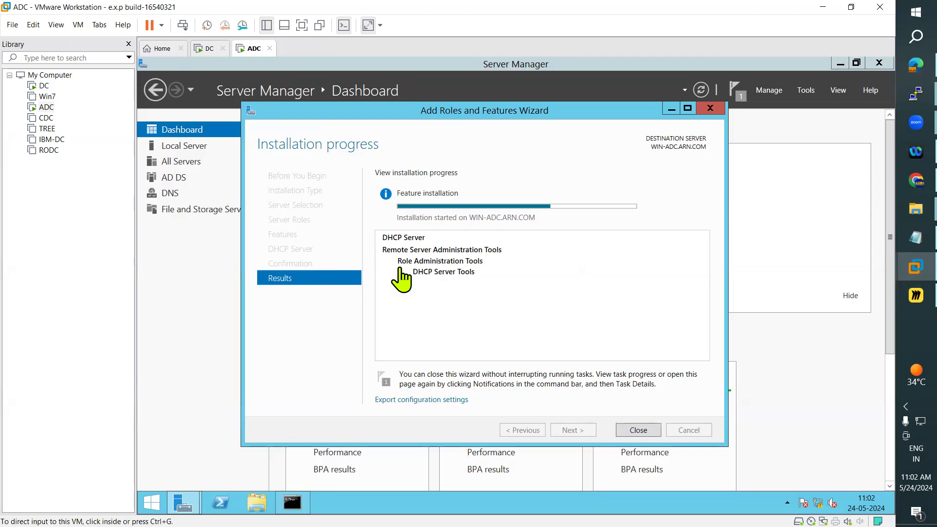
pyautogui.click(204, 49)
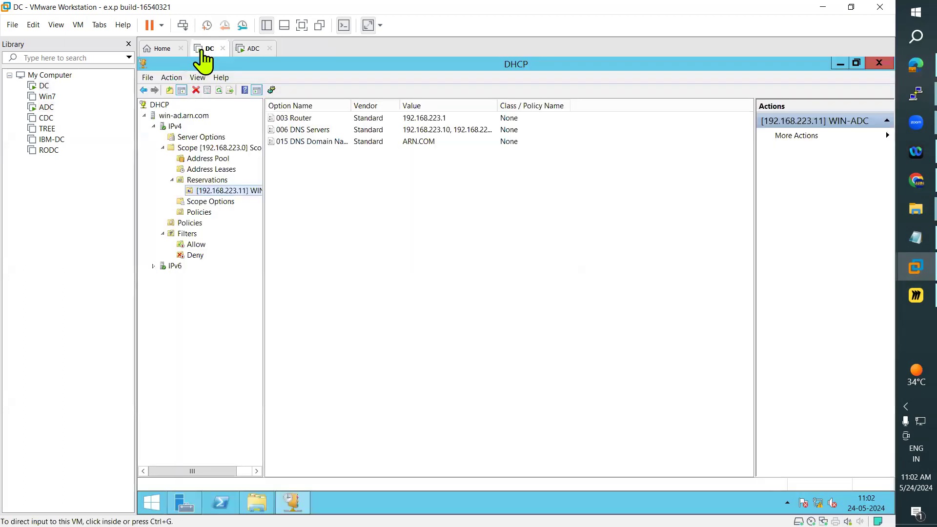
pyautogui.click(253, 50)
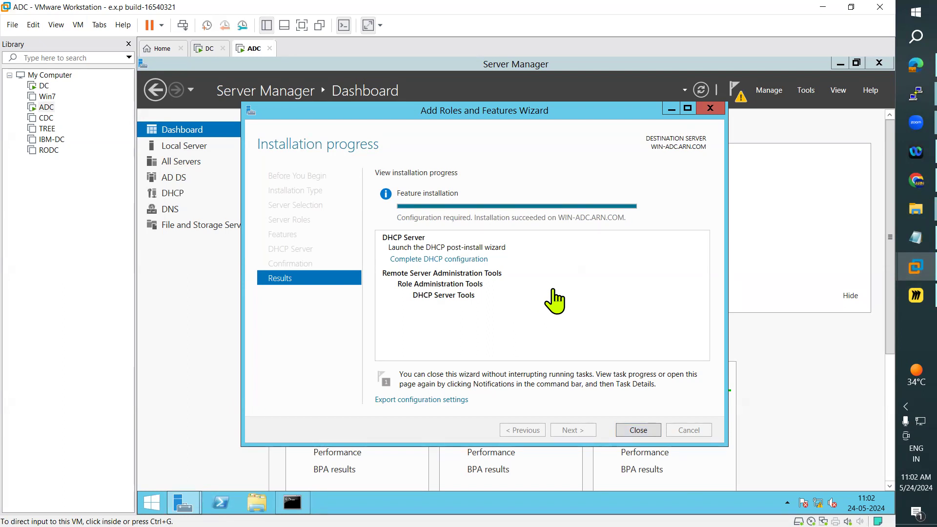
pyautogui.click(642, 432)
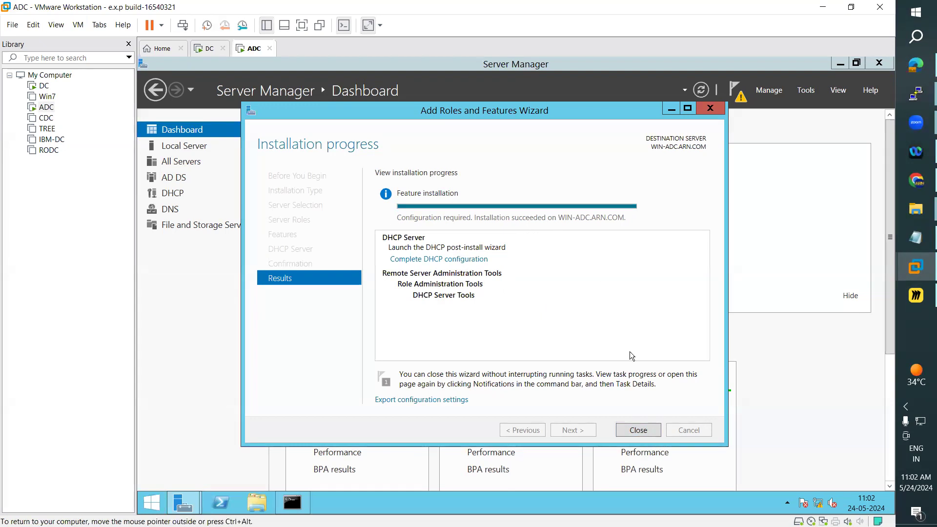
pyautogui.click(644, 430)
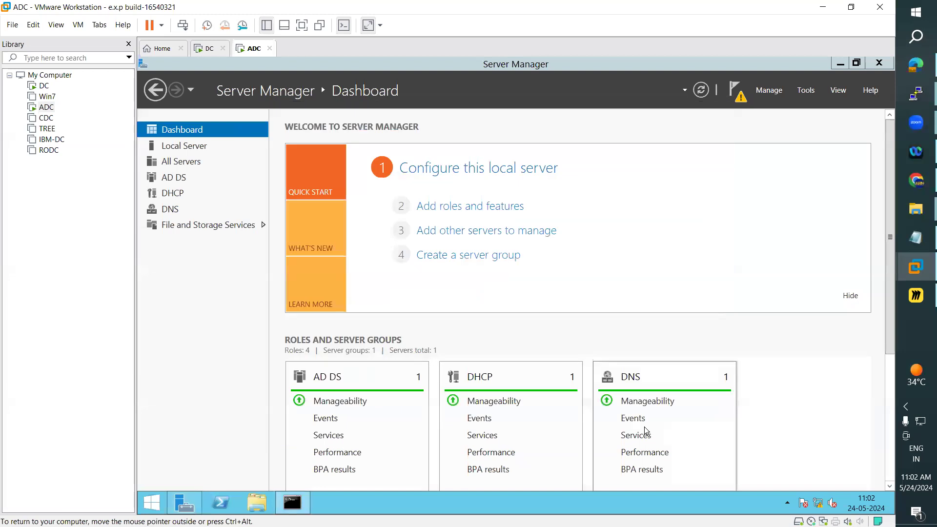
# Run Complete DHCP configuration and commit with ARN\administrator credentials to authorize the ADC DHCP server.
pyautogui.click(737, 96)
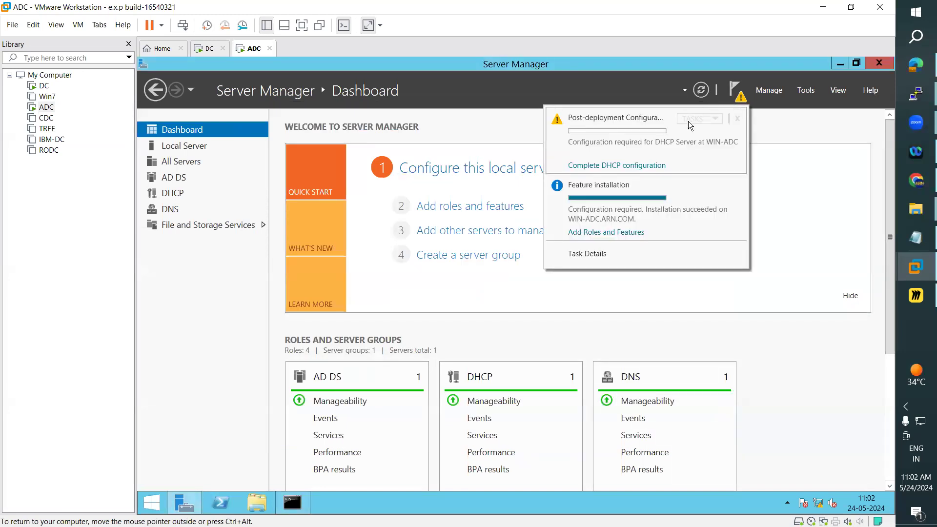
pyautogui.click(588, 168)
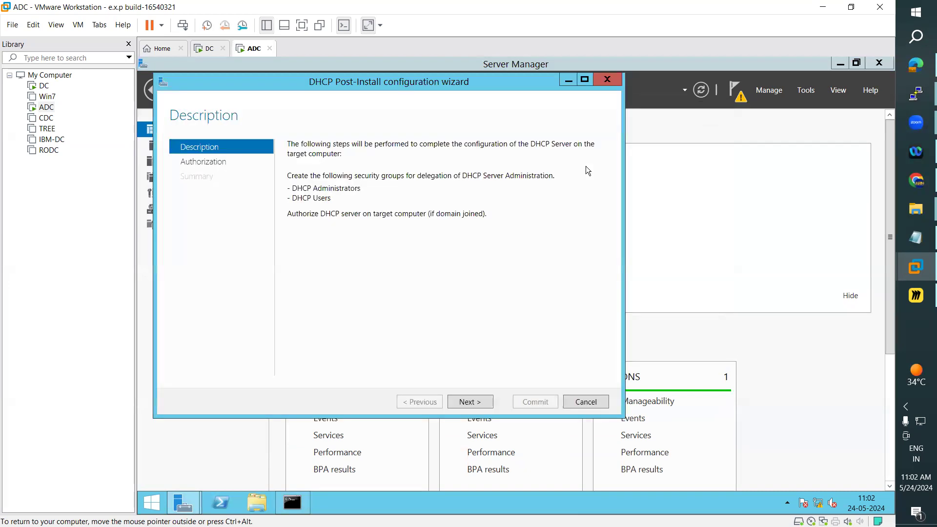
pyautogui.moveTo(520, 84); pyautogui.dragTo(552, 86)
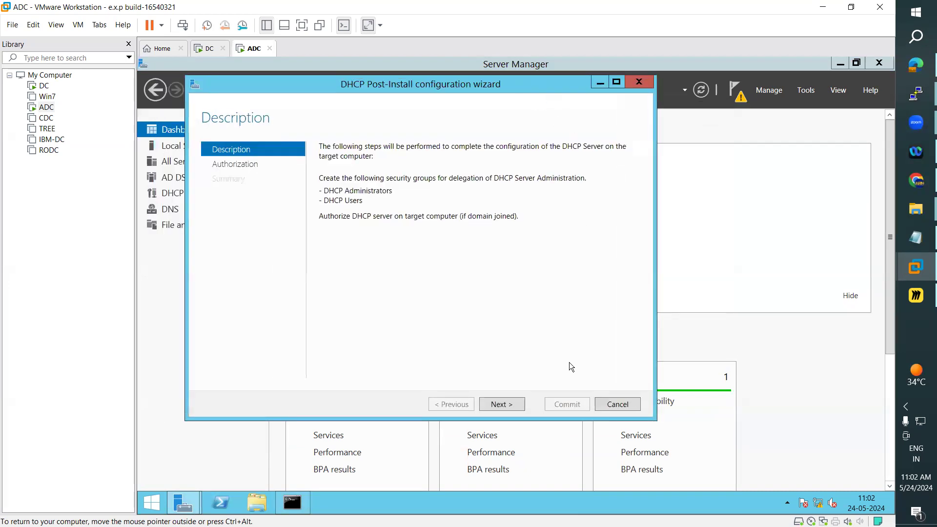
pyautogui.click(518, 411)
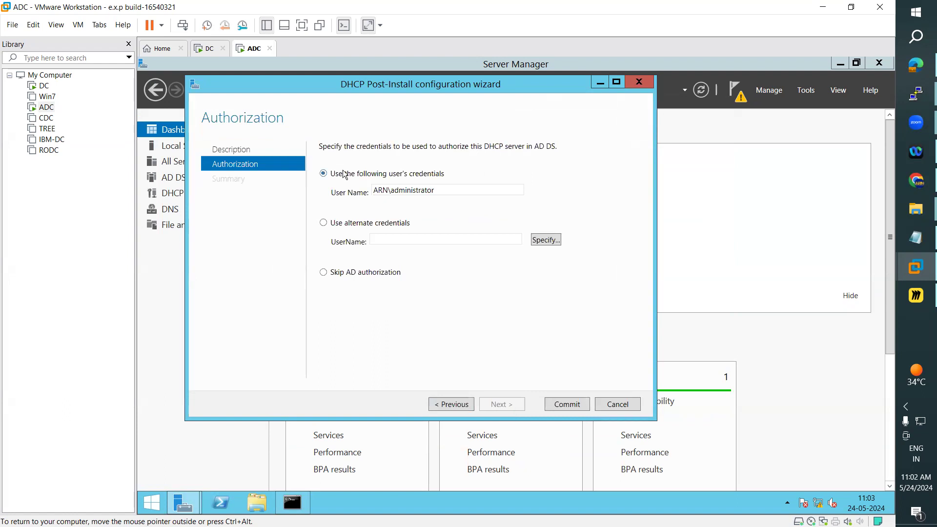
pyautogui.click(575, 410)
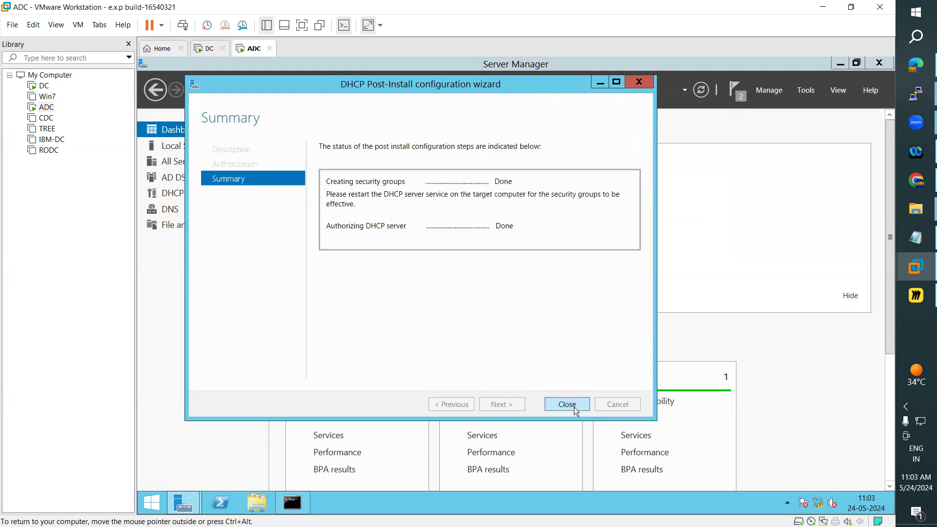
# Close the post-install wizard and open the DHCP console from Tools, maximized.
pyautogui.click(565, 405)
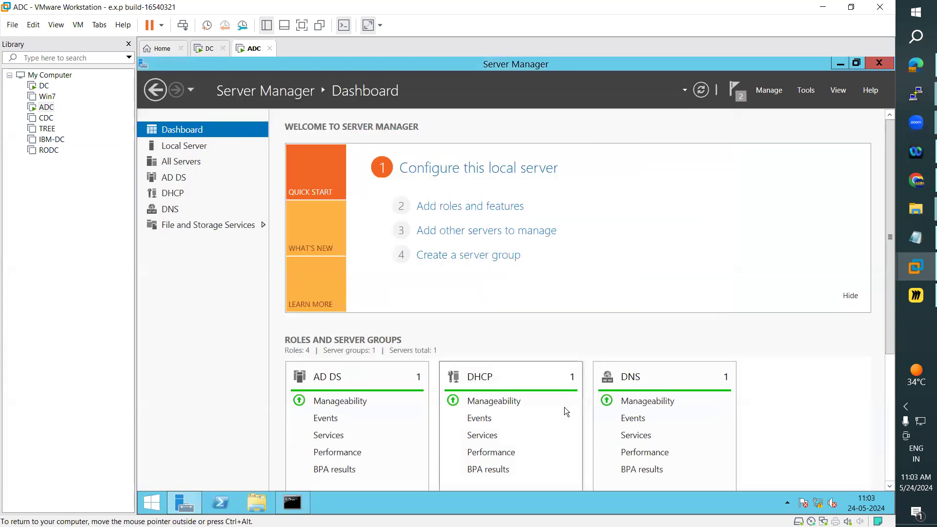
pyautogui.click(813, 93)
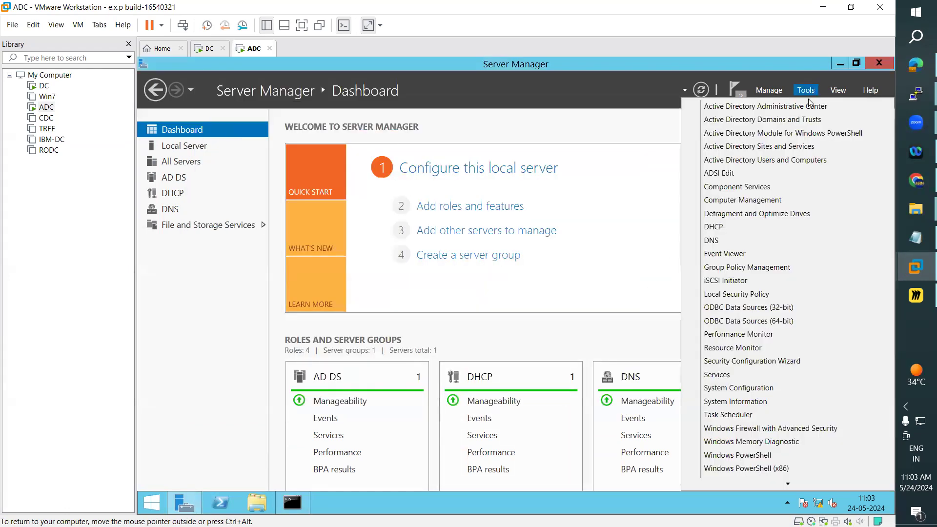
pyautogui.click(717, 227)
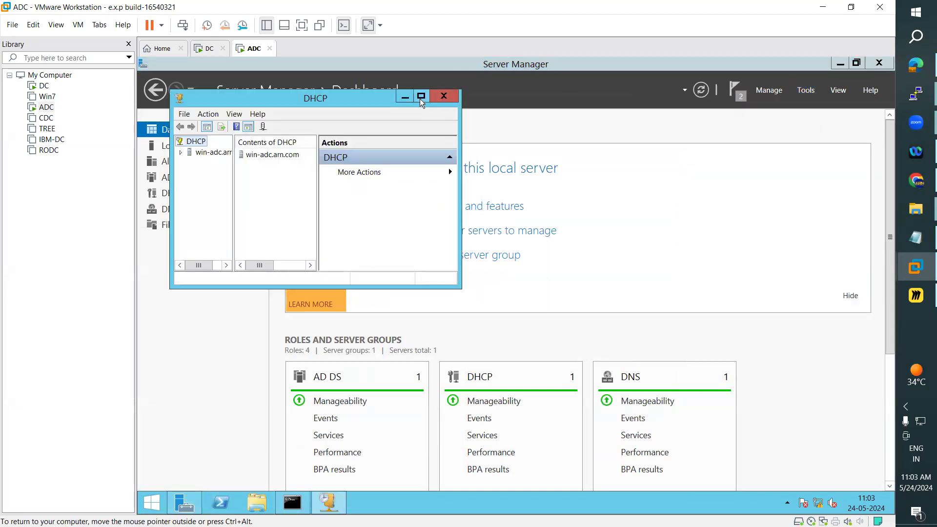
pyautogui.click(421, 97)
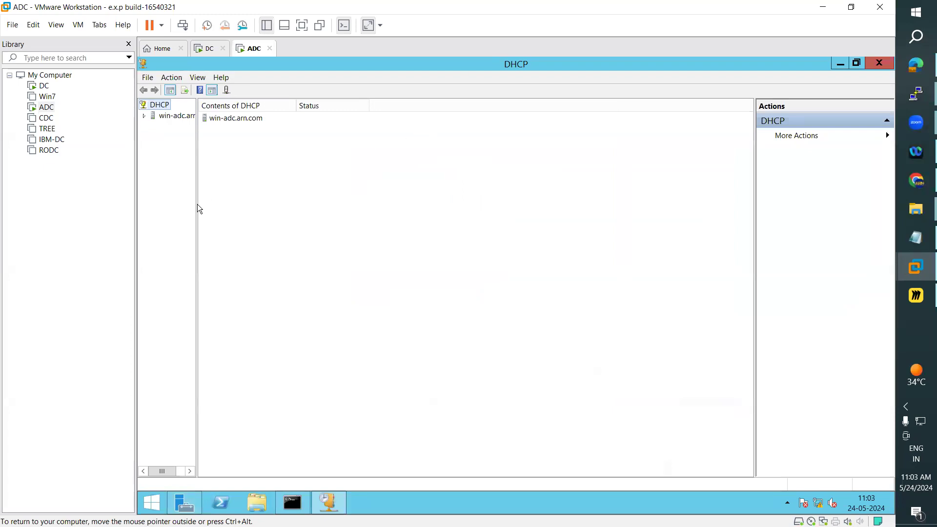
# Expand win-adc.arn.com > IPv4 and refresh to confirm no scopes exist, then switch to DC.
pyautogui.moveTo(197, 203); pyautogui.dragTo(274, 205)
pyautogui.click(143, 116)
pyautogui.click(150, 127)
pyautogui.click(152, 128)
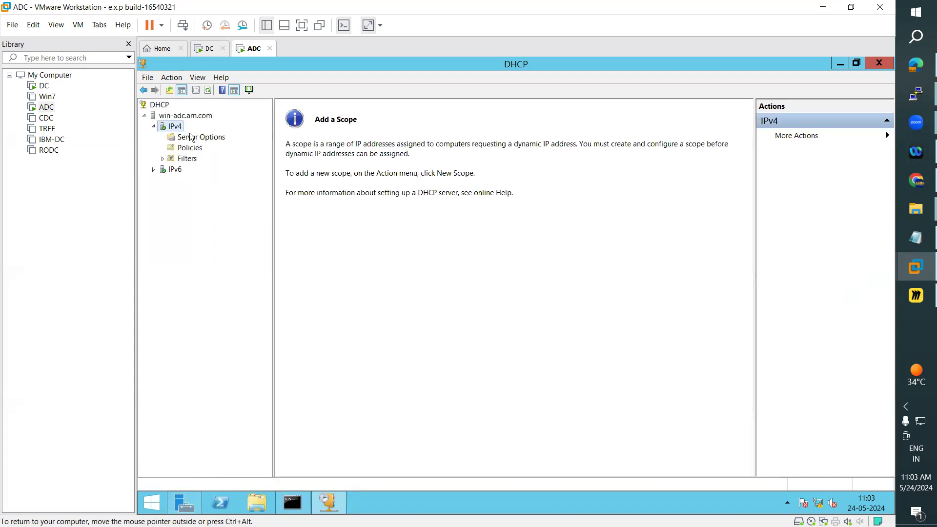
pyautogui.click(184, 159)
pyautogui.click(163, 160)
pyautogui.click(162, 159)
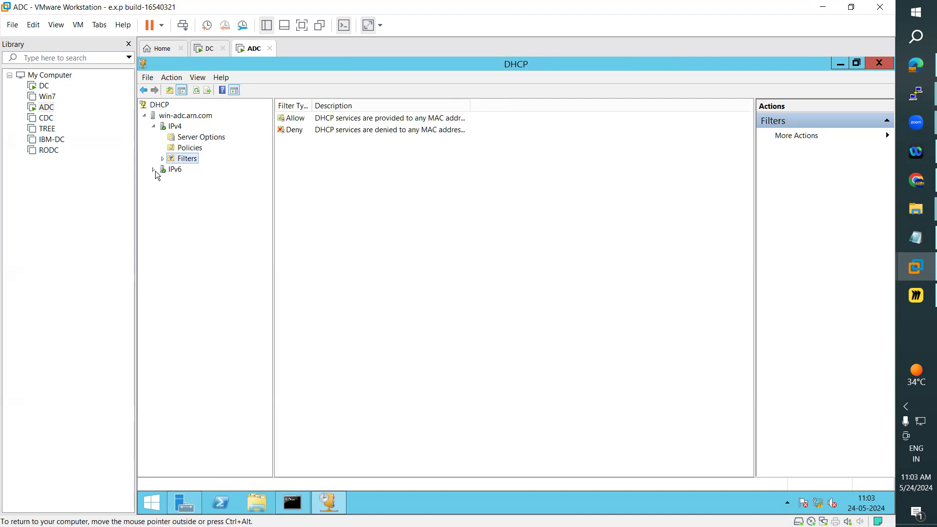
pyautogui.click(188, 137)
pyautogui.click(187, 148)
pyautogui.click(184, 158)
pyautogui.click(175, 126)
pyautogui.click(209, 91)
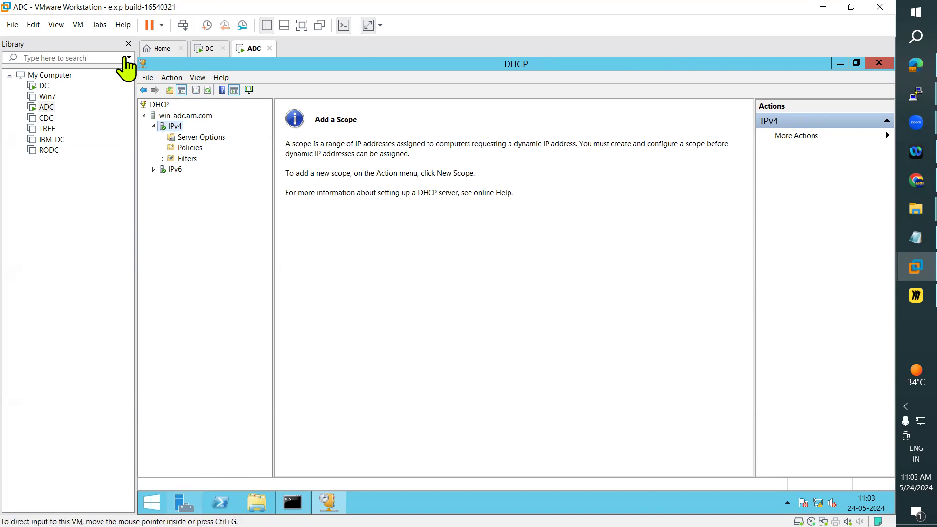
pyautogui.click(212, 51)
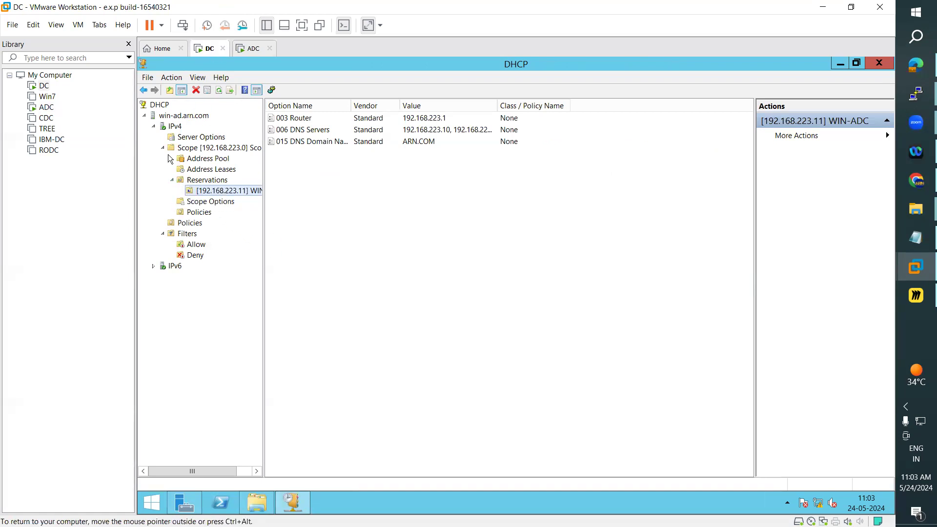
# Start Configure Failover on DC's 192.168.223.0 scope and open the Add Server dialog.
pyautogui.click(209, 149)
pyautogui.rightClick(209, 151)
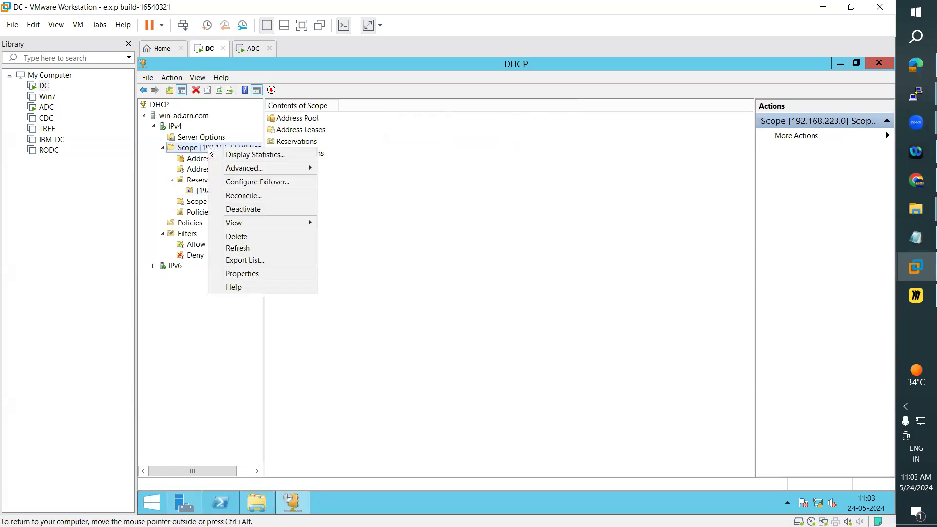
pyautogui.click(248, 183)
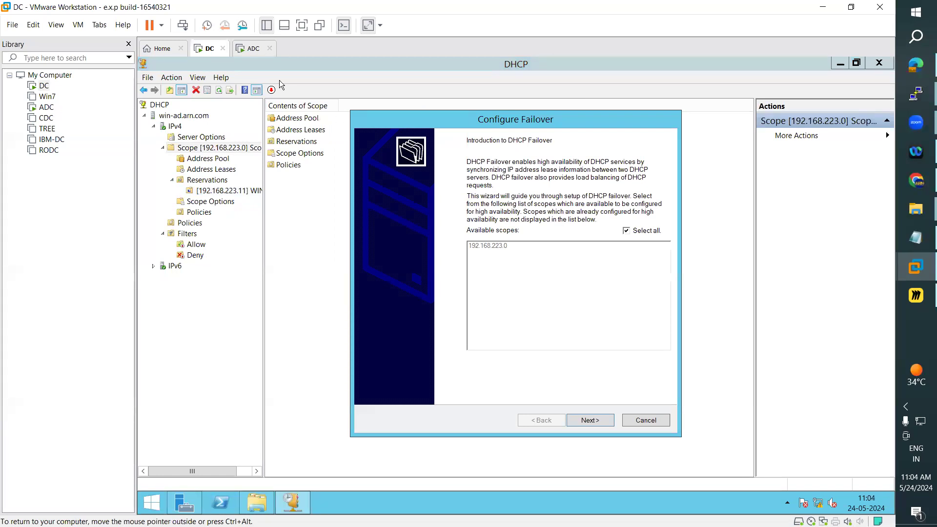
pyautogui.click(249, 50)
pyautogui.click(205, 51)
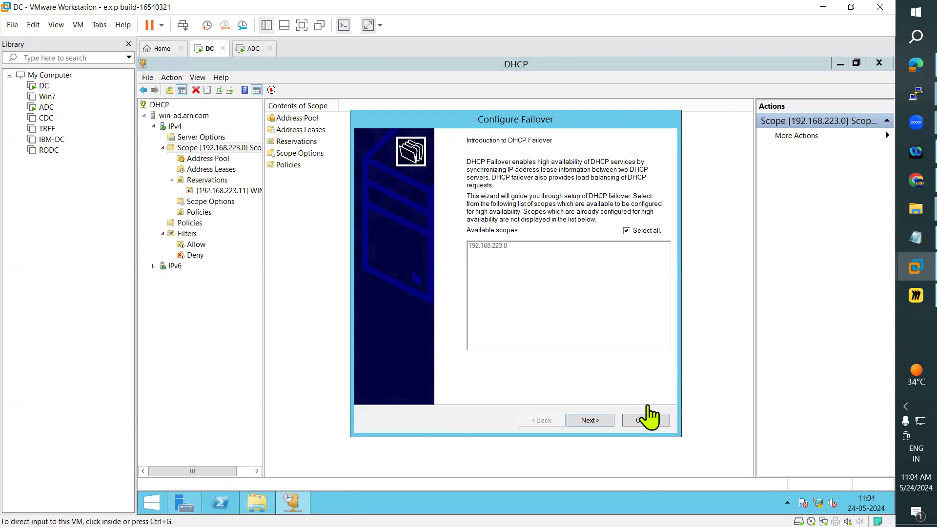
pyautogui.click(600, 425)
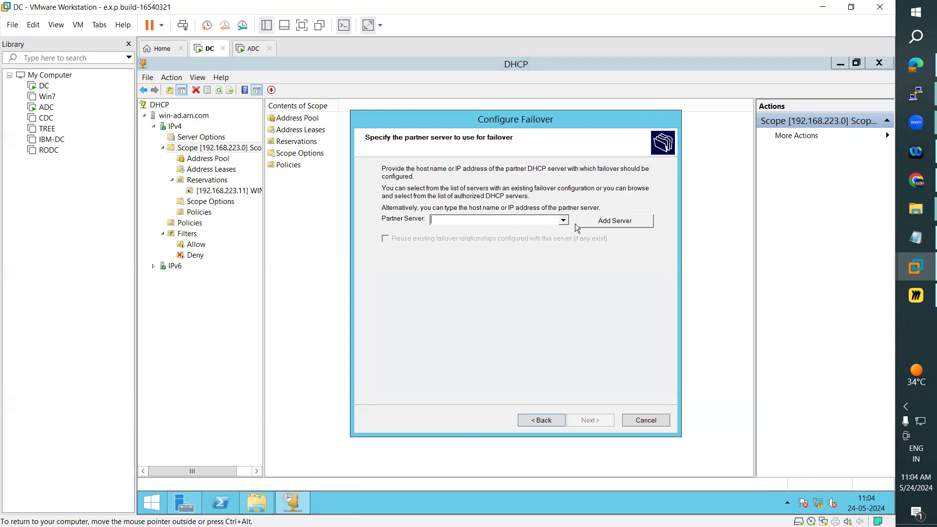
pyautogui.click(609, 225)
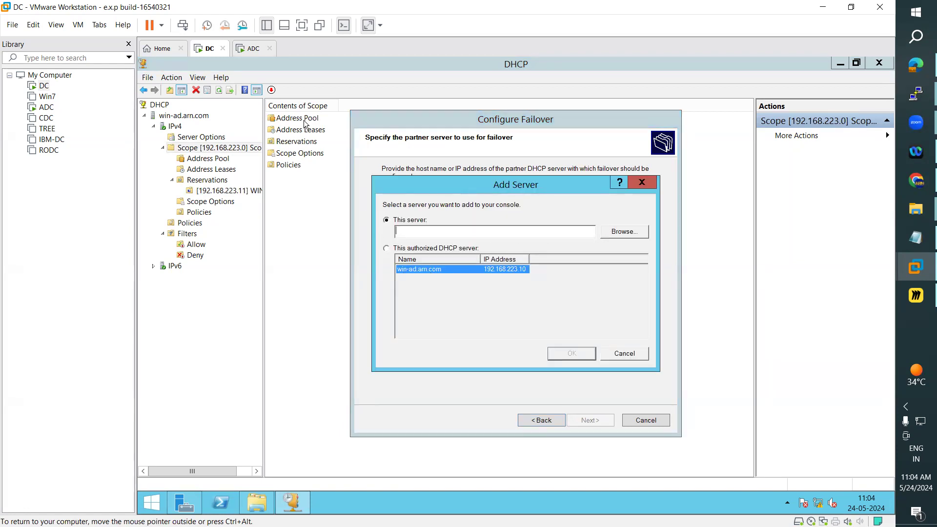
# Check ADC's IP address on its Local Server page, then on DC choose to specify the partner server.
pyautogui.click(251, 49)
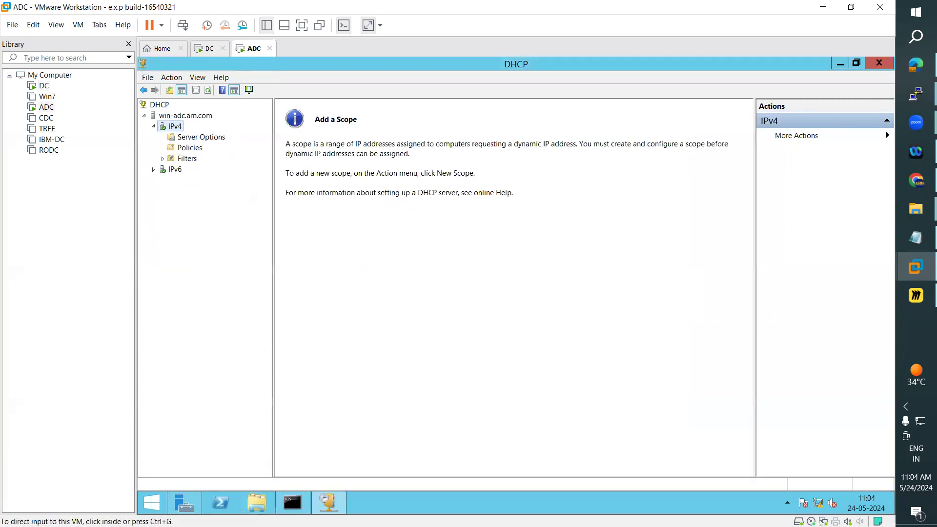
pyautogui.click(185, 503)
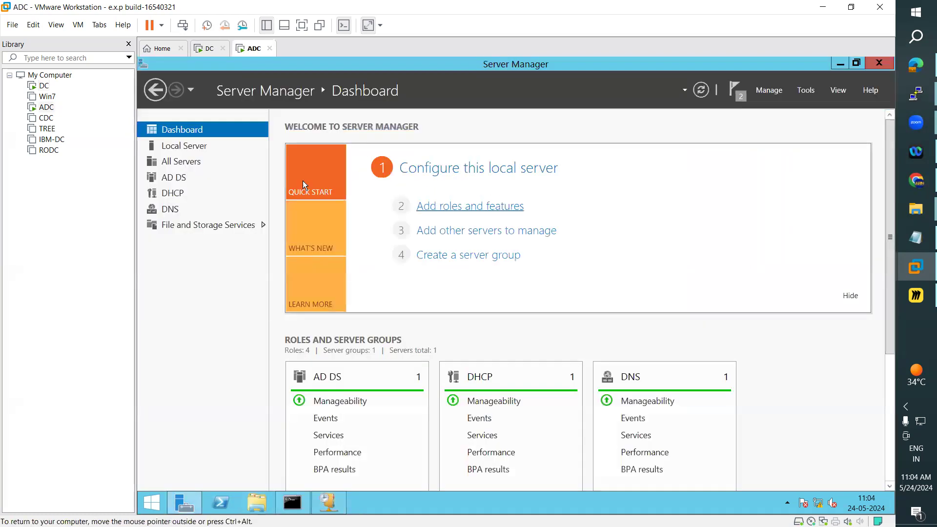
pyautogui.click(193, 146)
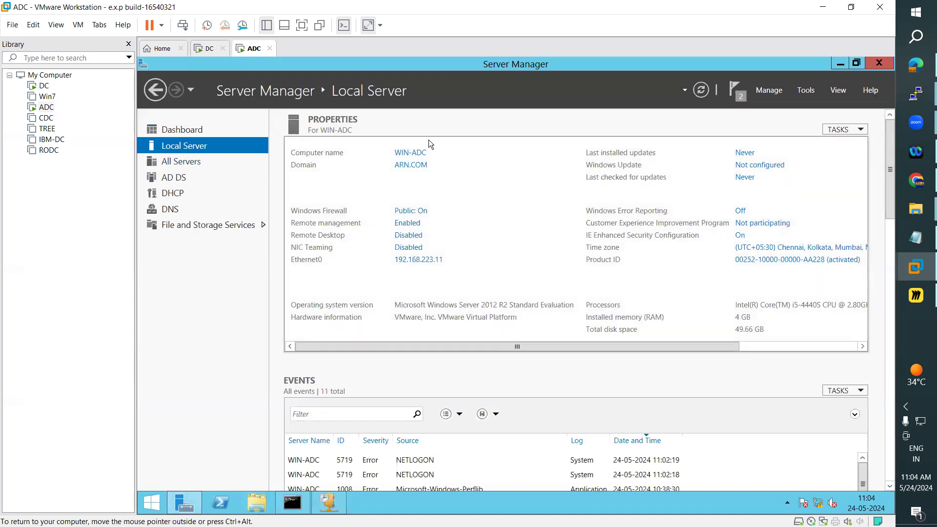
pyautogui.click(207, 48)
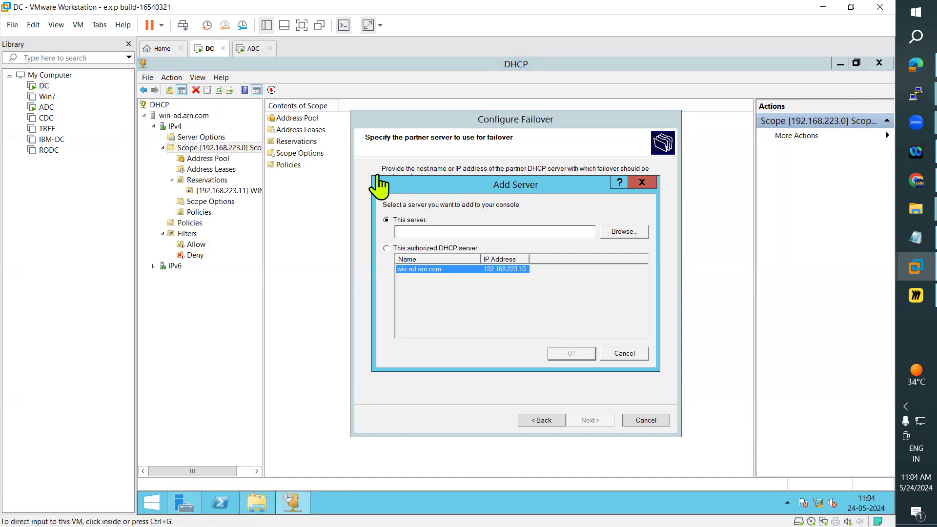
pyautogui.click(436, 234)
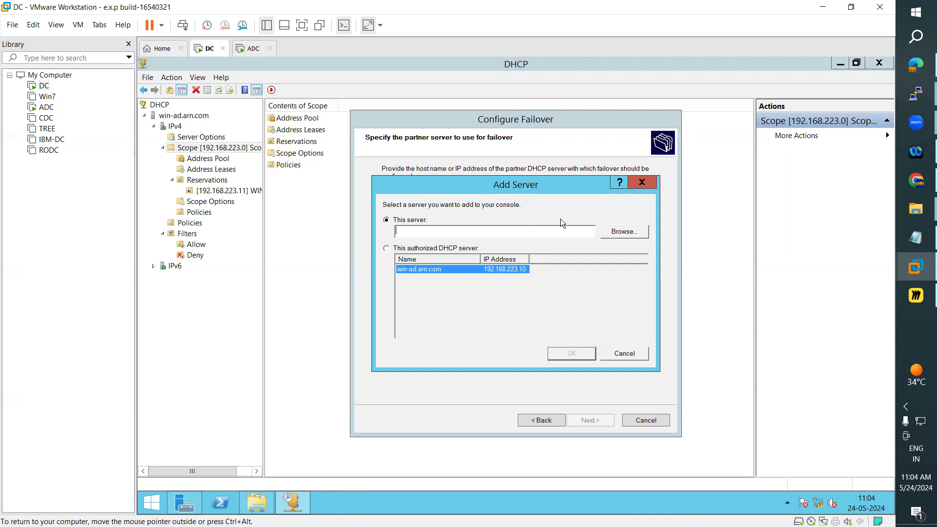
# Browse for win-adc.arn.com, verify the name, and add it as the failover partner server.
pyautogui.click(633, 236)
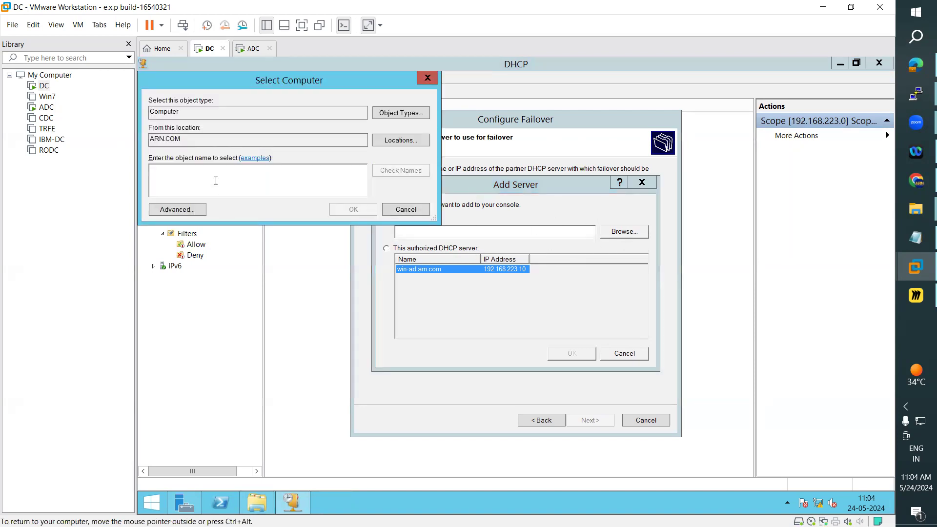
pyautogui.write('win-a')
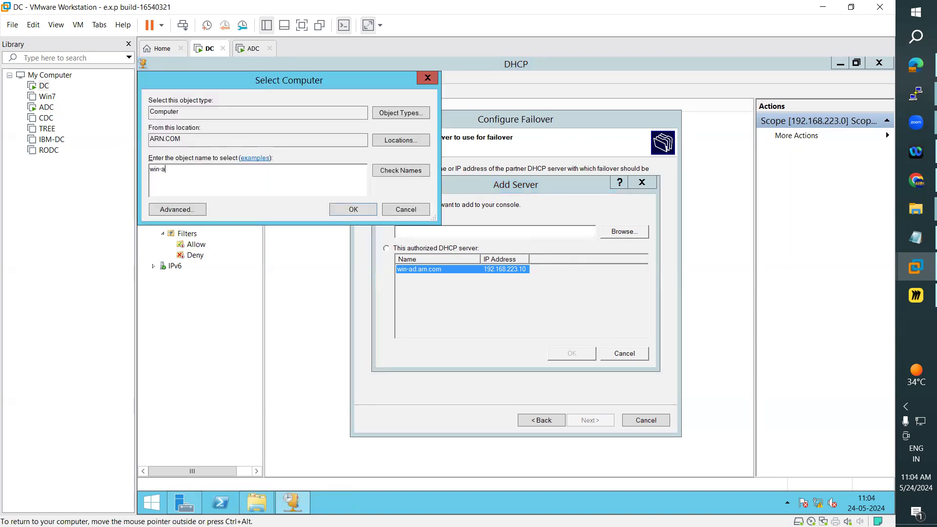
pyautogui.write('dc.arn.com')
pyautogui.click(405, 170)
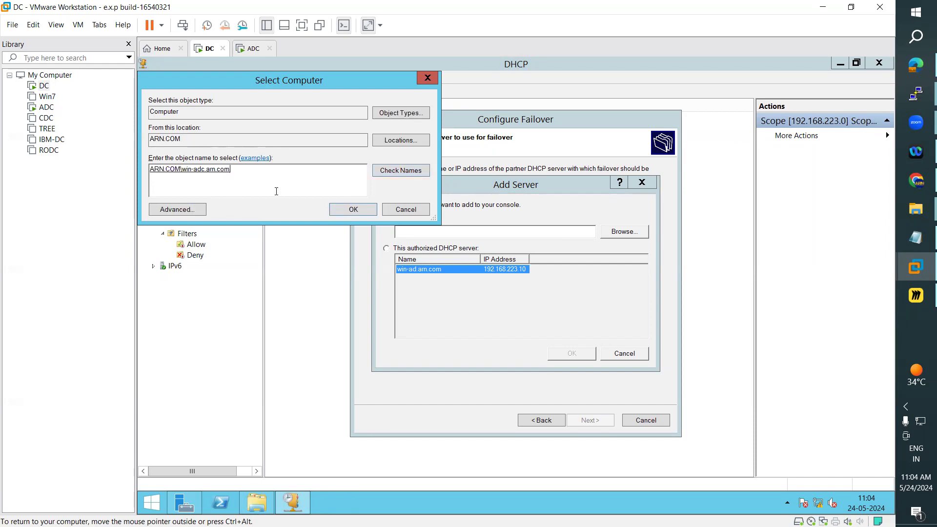
pyautogui.click(354, 210)
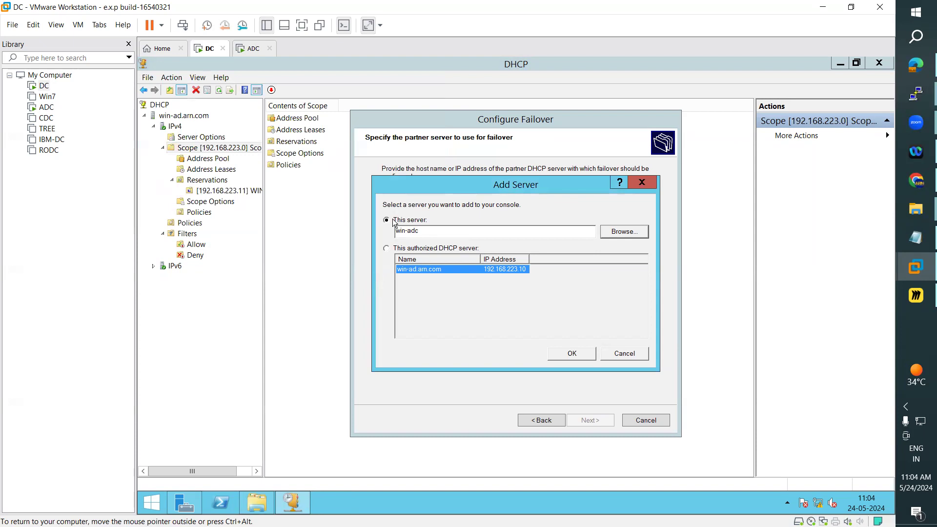
pyautogui.click(580, 355)
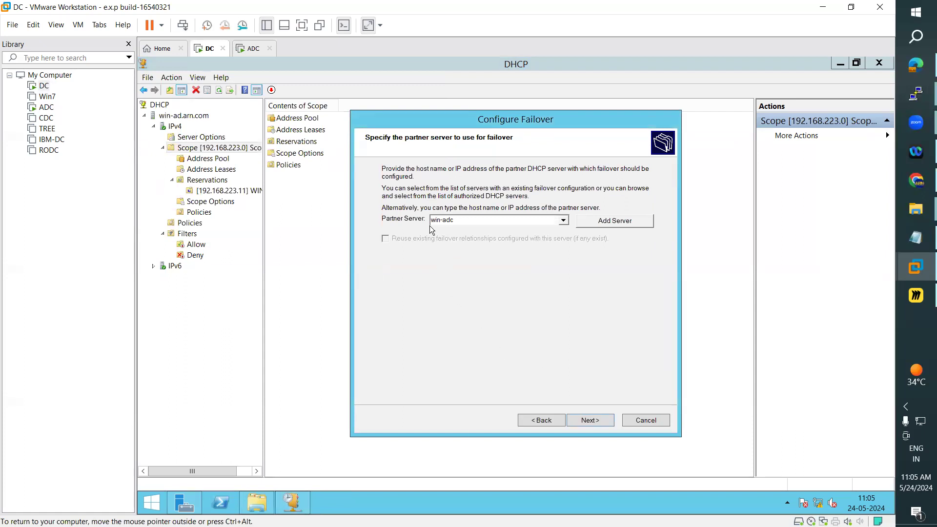
# Move to the relationship settings and review the win-adc relationship name and 50/50 load-balance percentages.
pyautogui.click(598, 420)
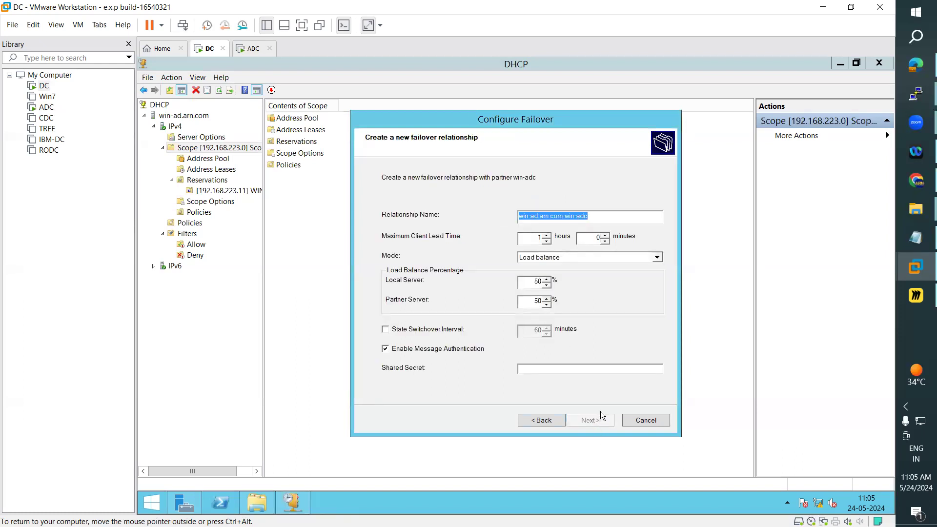
pyautogui.click(614, 216)
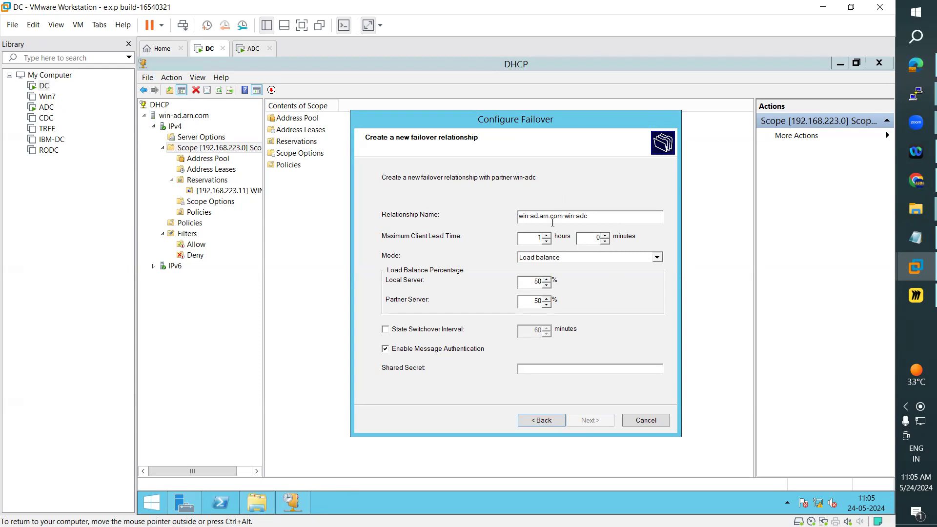
pyautogui.moveTo(594, 216); pyautogui.dragTo(515, 218)
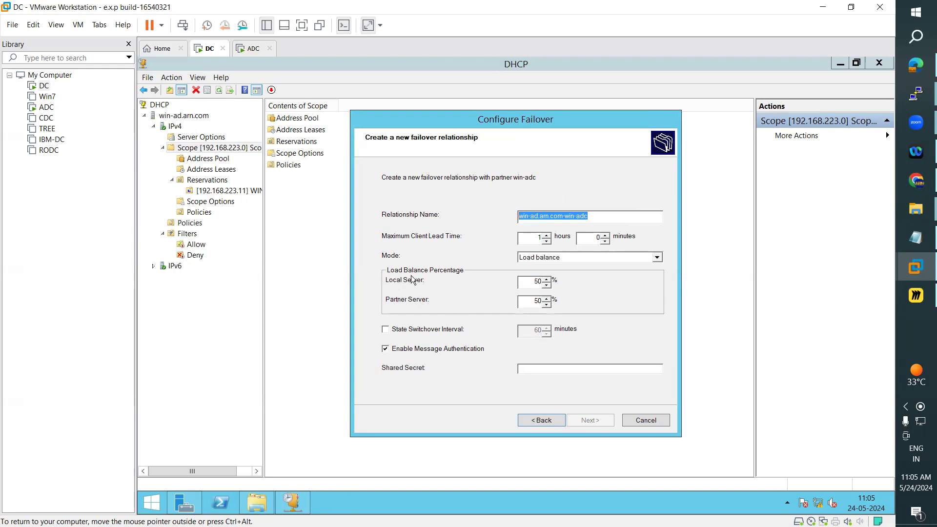
pyautogui.doubleClick(537, 281)
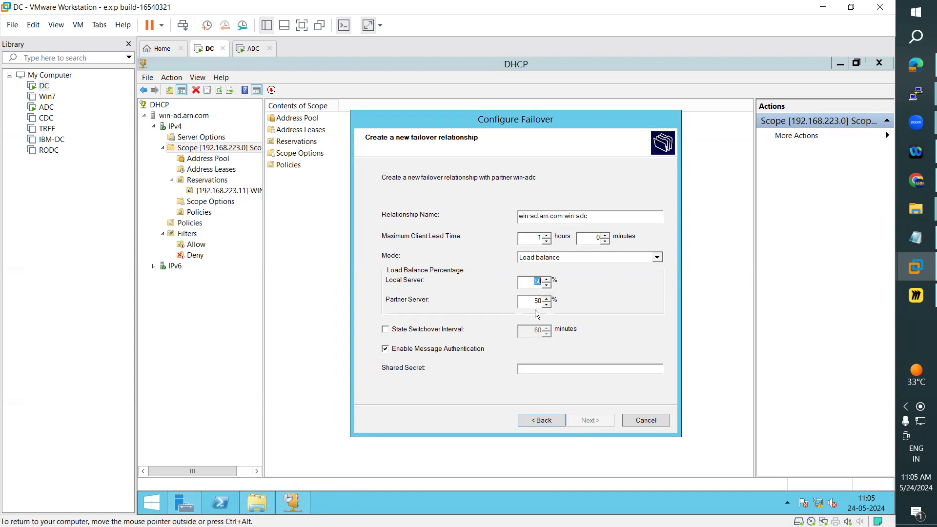
pyautogui.doubleClick(533, 302)
# Enter the shared secret for the failover relationship.
pyautogui.click(534, 369)
pyautogui.write('****')
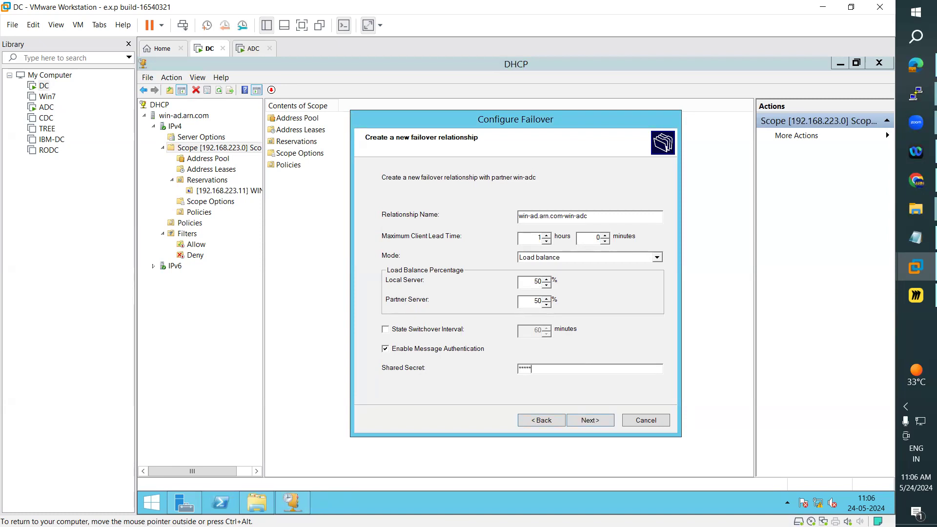
pyautogui.press('BackSpace')
pyautogui.press('BackSpace')
pyautogui.press('BackSpace')
pyautogui.press('BackSpace')
pyautogui.write('*********')
# Raise Local Server to 55% with partner at 45%, then finish the failover and close the log.
pyautogui.click(547, 279)
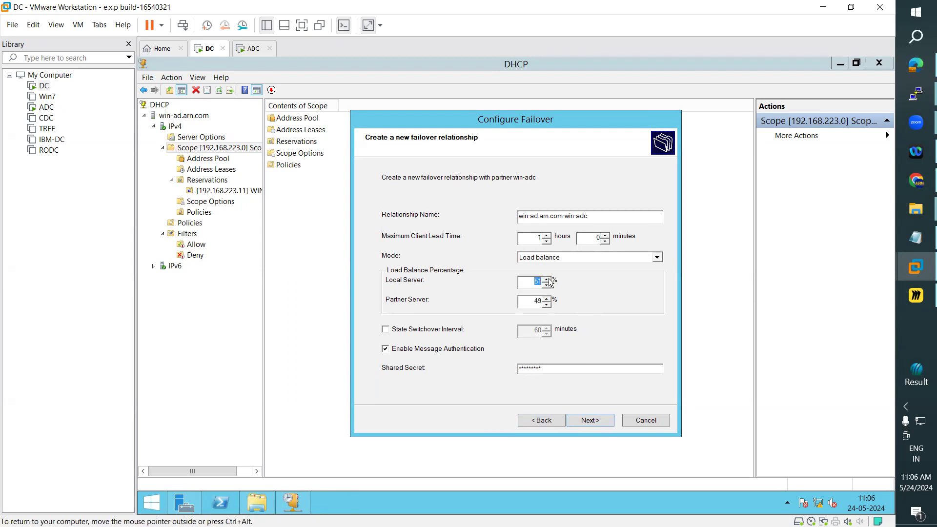
pyautogui.click(548, 278)
pyautogui.click(560, 305)
pyautogui.click(537, 301)
pyautogui.click(591, 421)
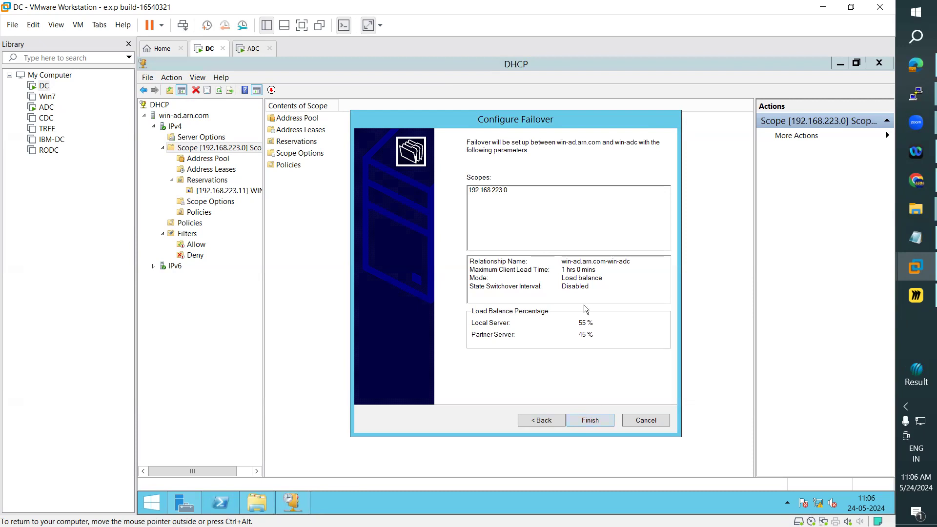
pyautogui.click(596, 421)
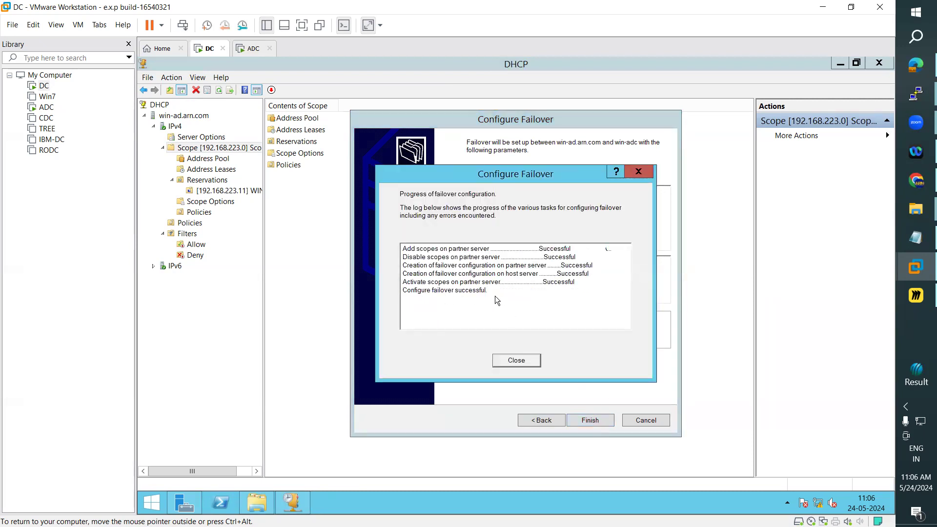
pyautogui.click(527, 361)
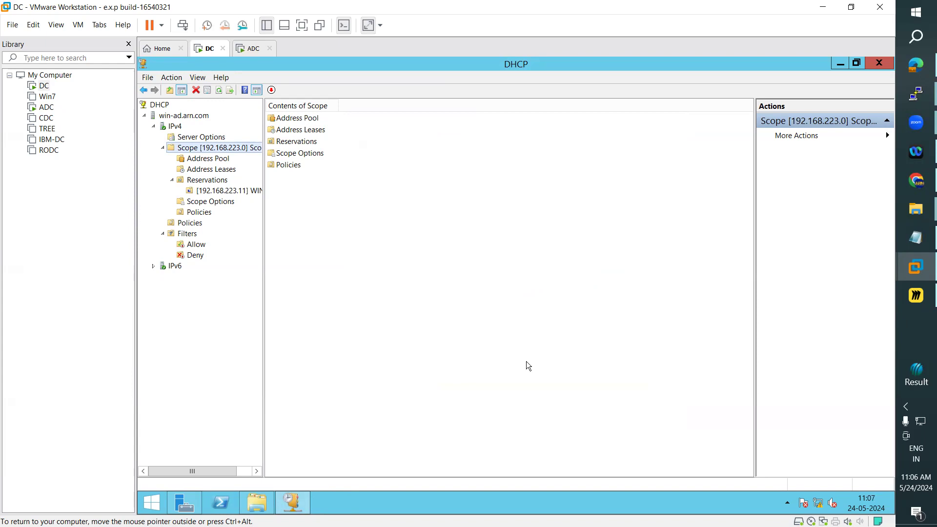
# On ADC, refresh IPv4 in DHCP and browse the replicated 192.168.223.0 scope's pool, leases, reservations and options.
pyautogui.click(249, 48)
pyautogui.click(329, 503)
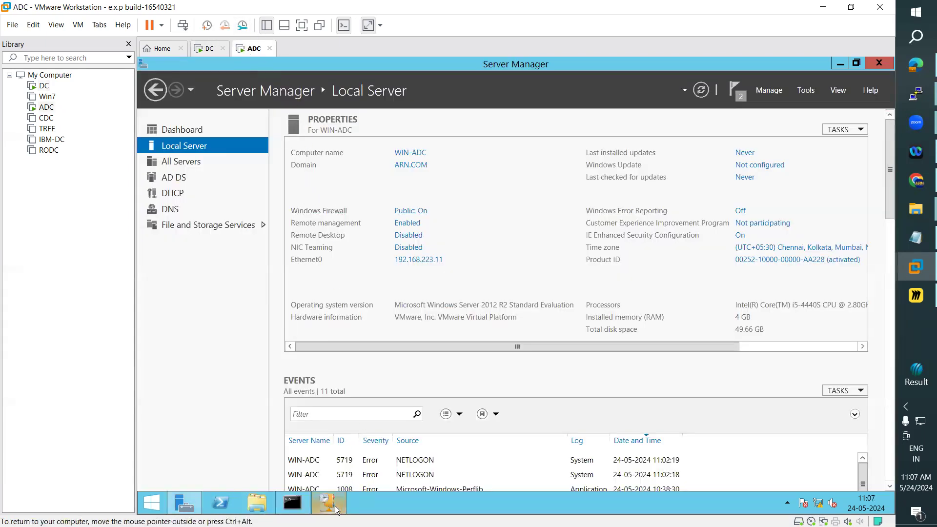
pyautogui.rightClick(174, 127)
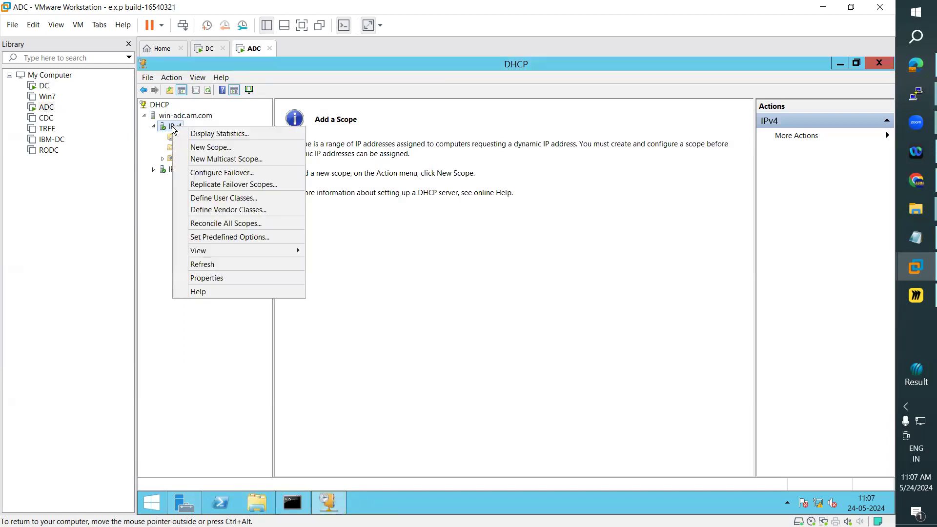
pyautogui.click(215, 266)
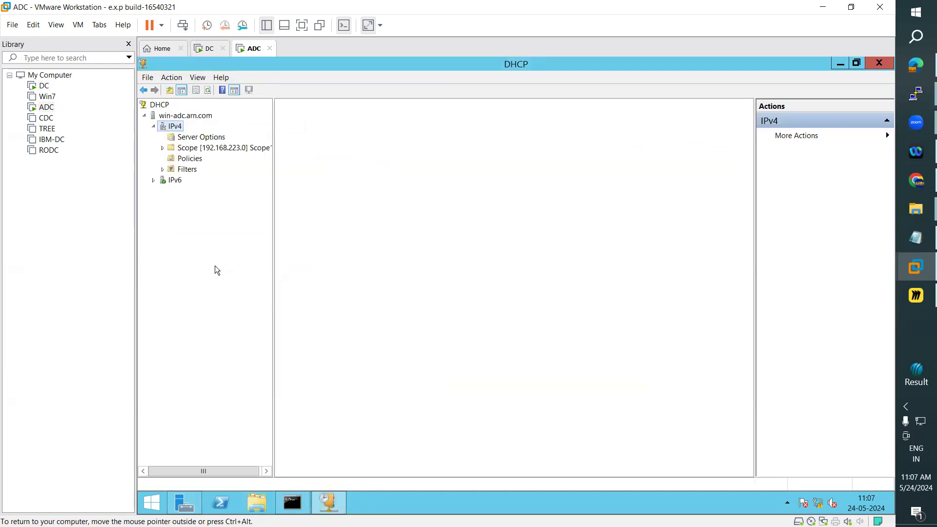
pyautogui.click(162, 148)
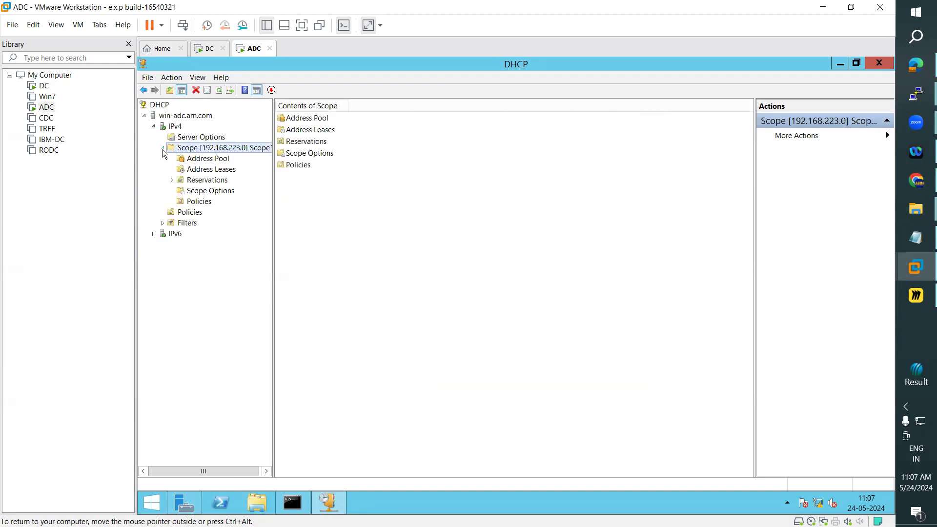
pyautogui.click(211, 160)
pyautogui.click(215, 170)
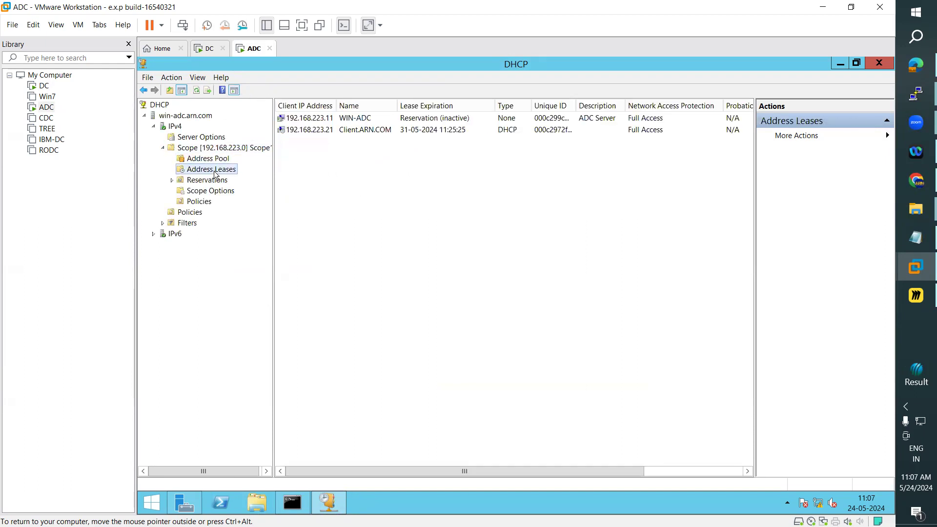
pyautogui.click(214, 182)
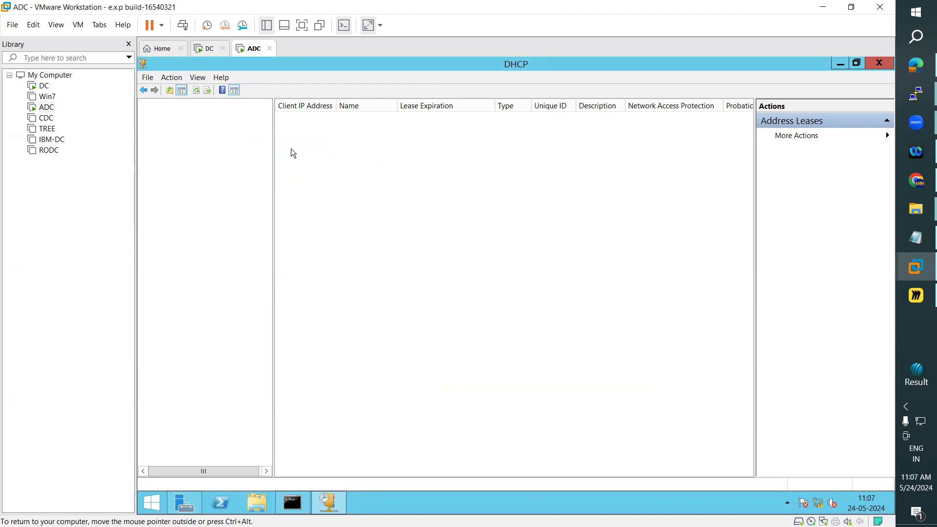
pyautogui.click(215, 202)
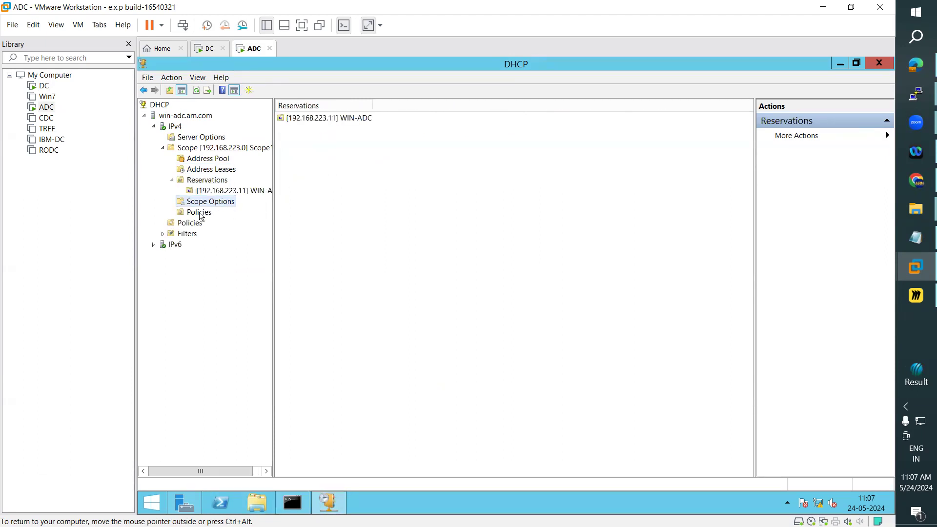
pyautogui.click(200, 213)
# Compare the DC and ADC machines by switching between their tabs, ending on DC.
pyautogui.click(205, 52)
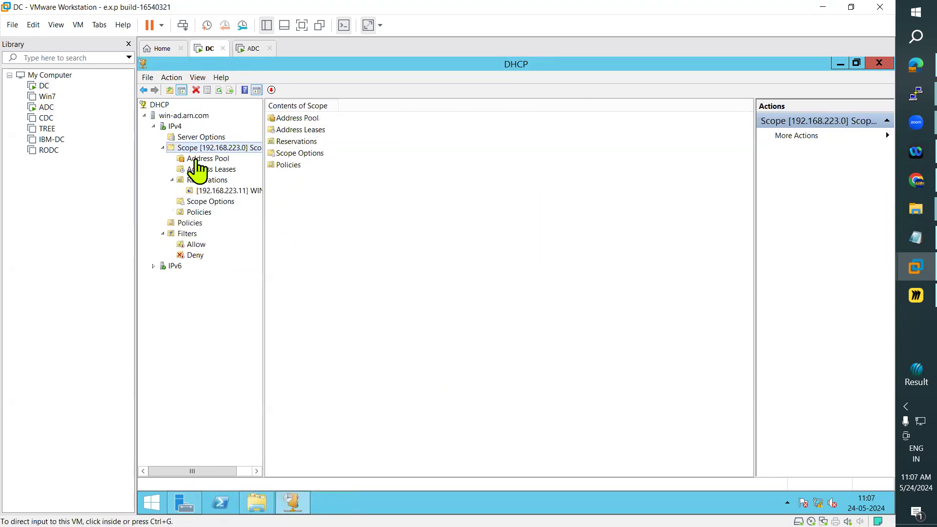
pyautogui.click(250, 49)
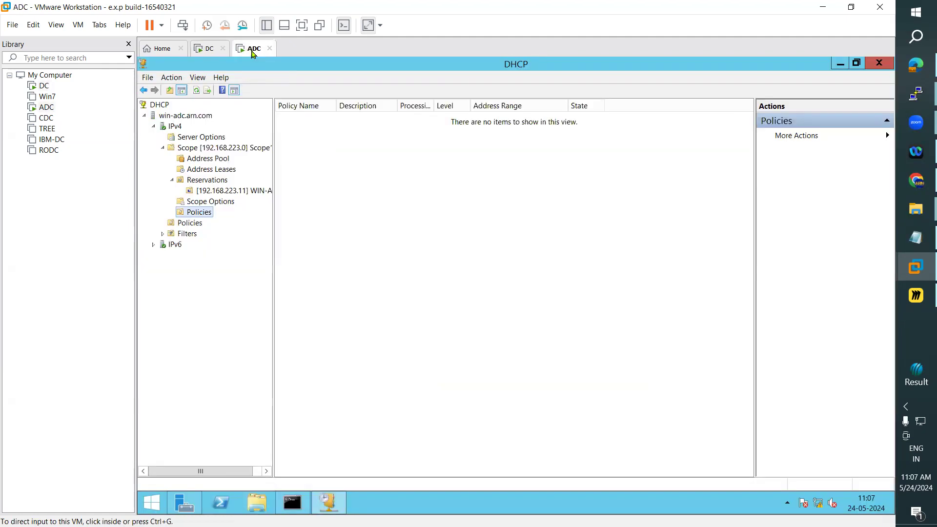
pyautogui.click(207, 49)
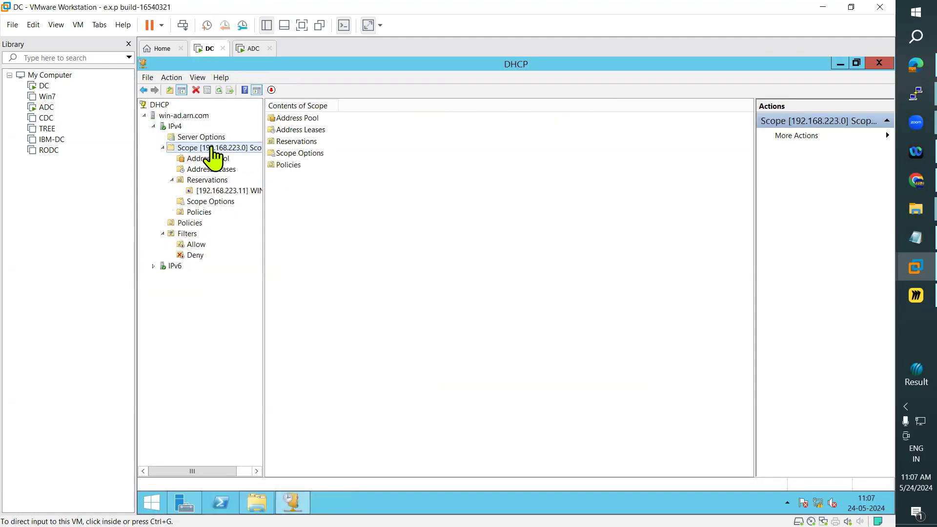
pyautogui.click(252, 49)
pyautogui.click(207, 49)
# Bring up the DHCP Part 2 notes in Notepad and scroll to the Topics list at the top.
pyautogui.click(900, 244)
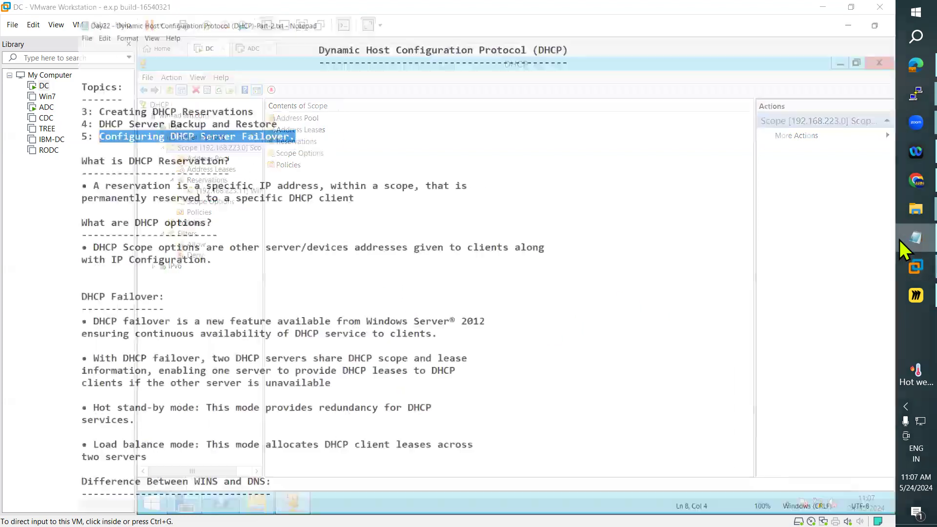
pyautogui.click(434, 321)
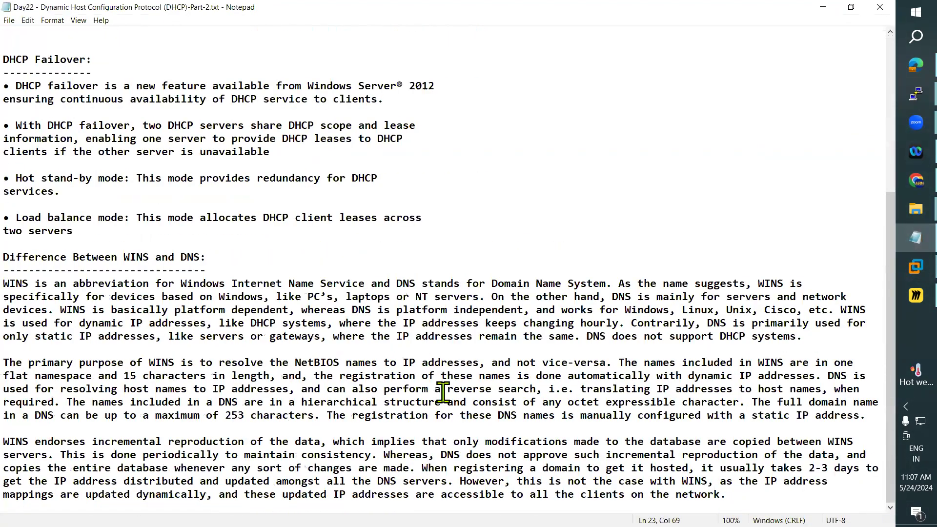
pyautogui.scroll(6, 443, 391)
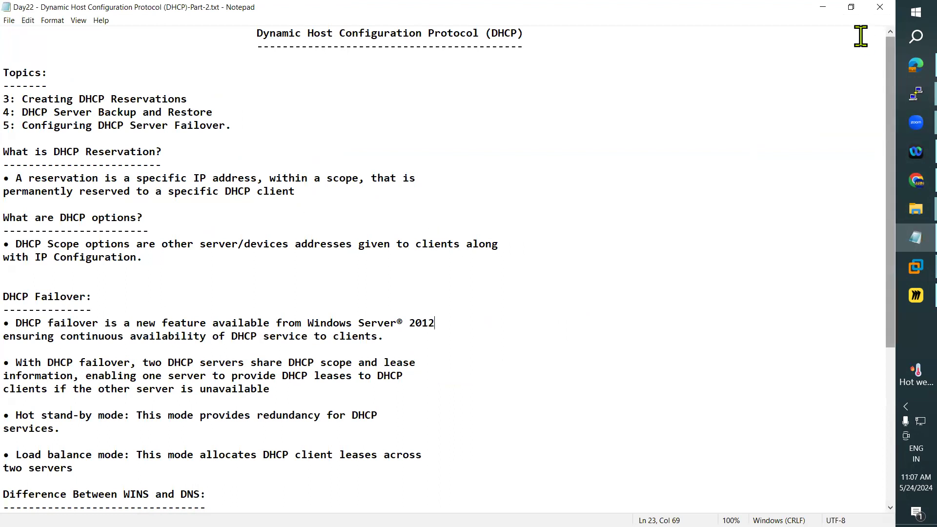